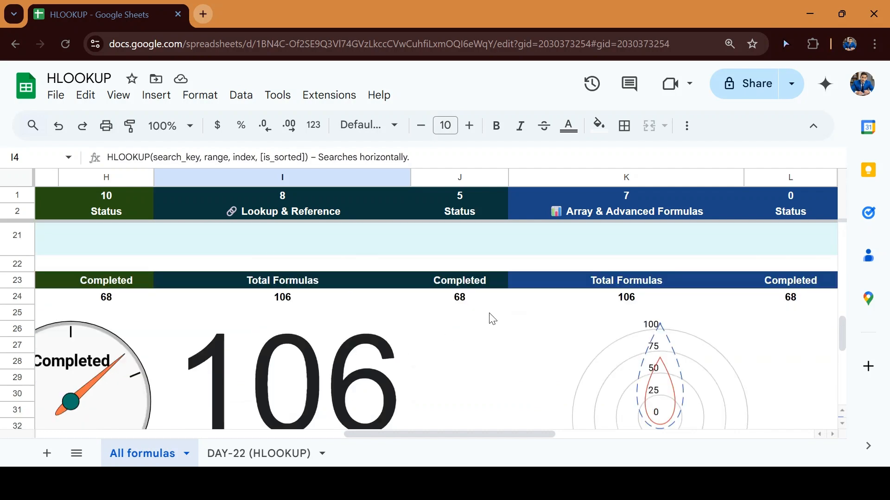
pyautogui.scroll(-2, 492, 319)
# Open the DAY-22 (HLOOKUP) sheet with the five-student, five-subject marks table
pyautogui.scroll(10, 493, 319)
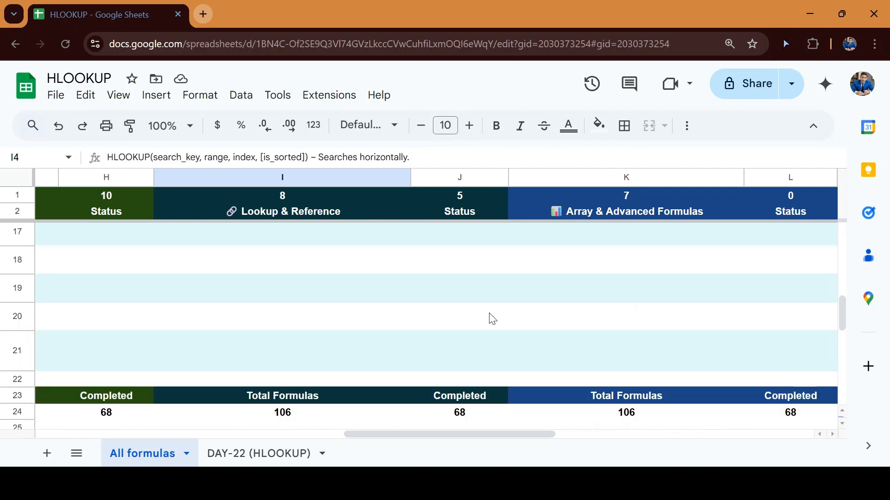
pyautogui.scroll(1, 492, 318)
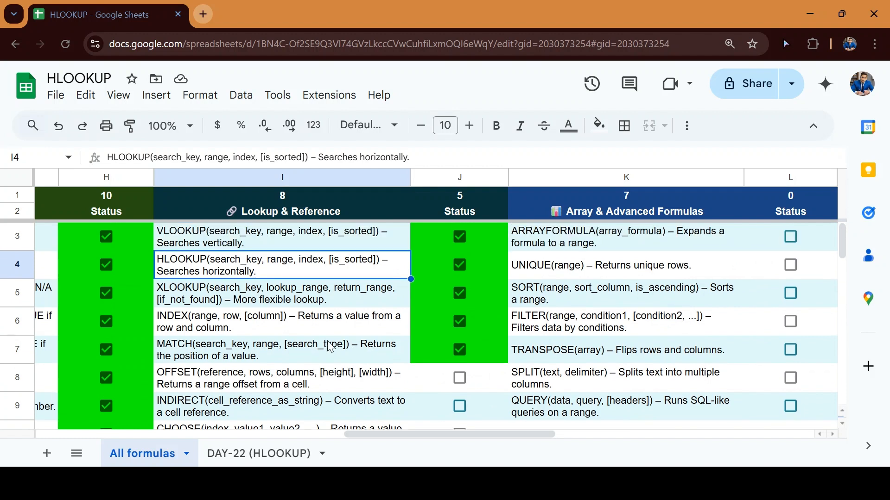
pyautogui.scroll(-2, 330, 348)
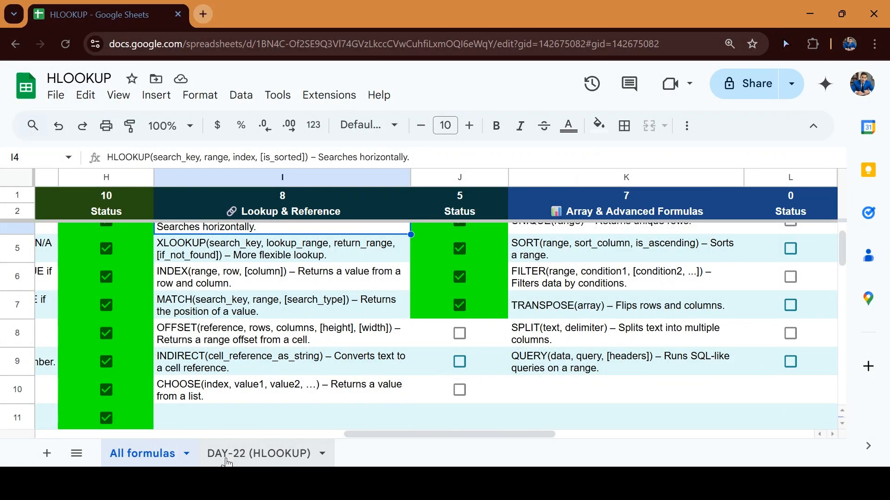
pyautogui.click(258, 453)
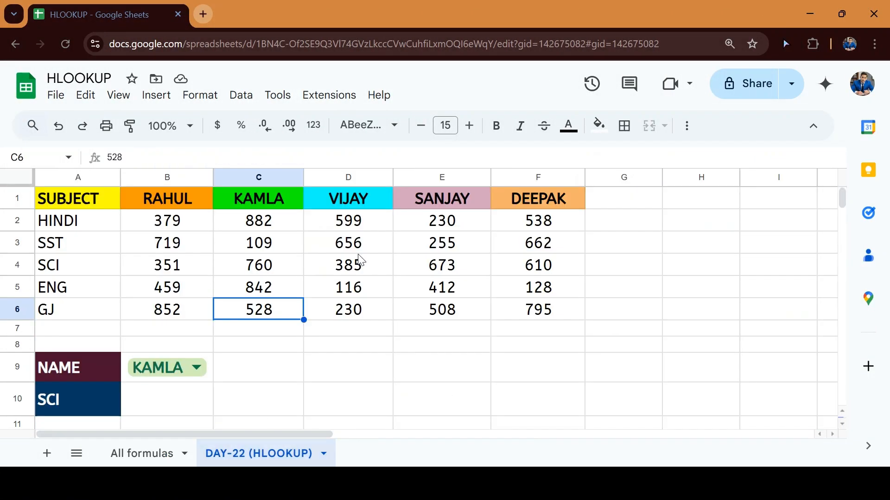
# Select the marks table, student names B1:F1 and subjects A2:A6 using keyboard shortcuts
pyautogui.press('Up')
pyautogui.press('Up')
pyautogui.press('Up')
pyautogui.press('Up')
pyautogui.press('Up')
pyautogui.press('Left')
pyautogui.press('Left')
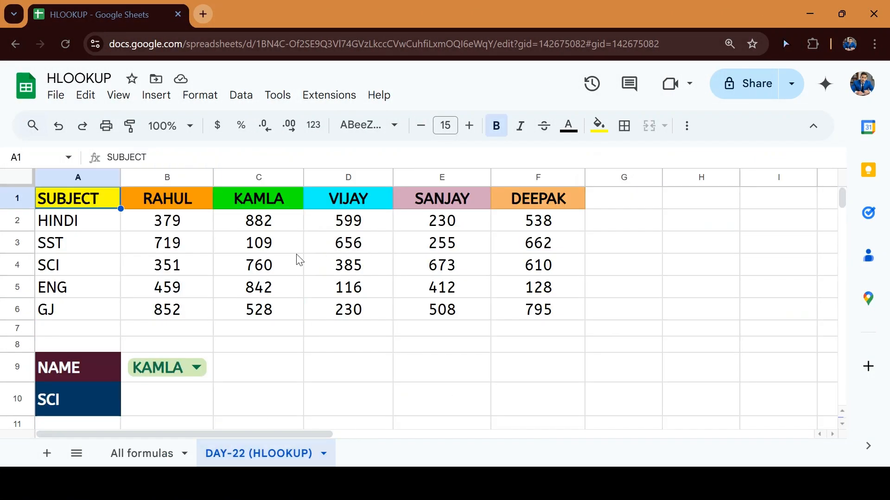
pyautogui.hotkey('ctrl', 'shift', 'Down')
pyautogui.hotkey('ctrl', 'shift', 'Right')
pyautogui.press('Down')
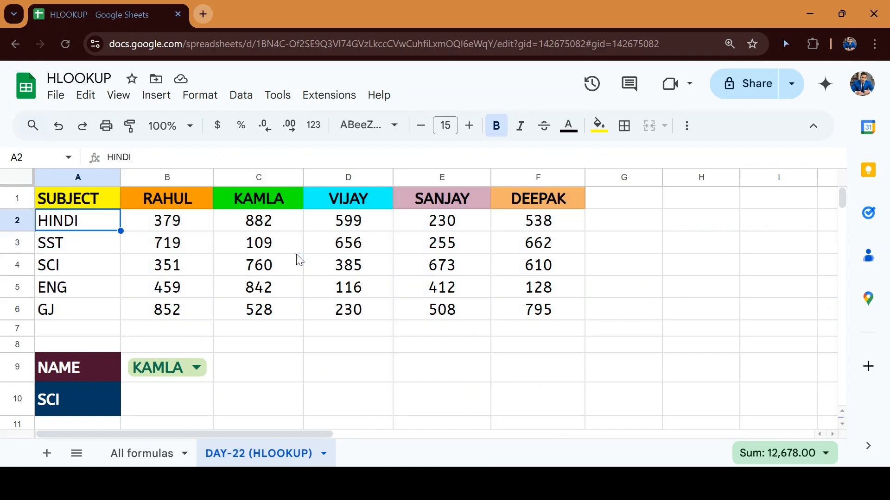
pyautogui.press('Up')
pyautogui.press('Right')
pyautogui.hotkey('ctrl', 'shift', 'Right')
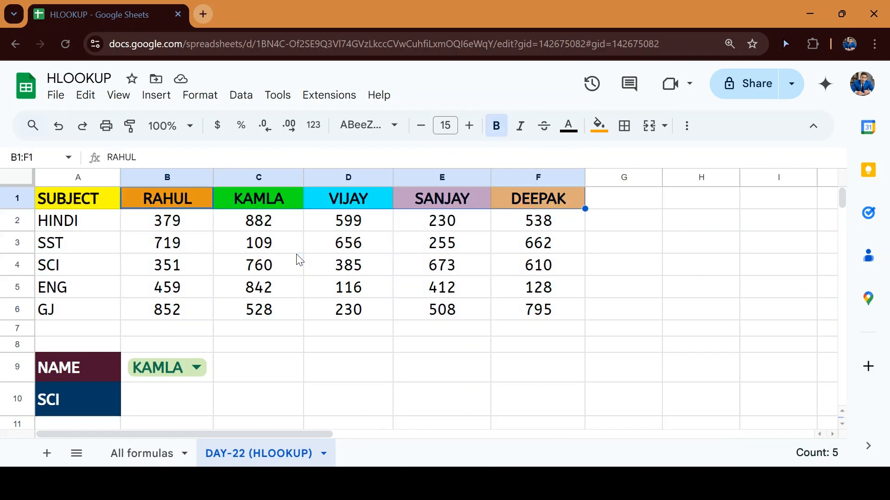
pyautogui.press('Left')
pyautogui.press('Down')
pyautogui.hotkey('ctrl', 'shift', 'Down')
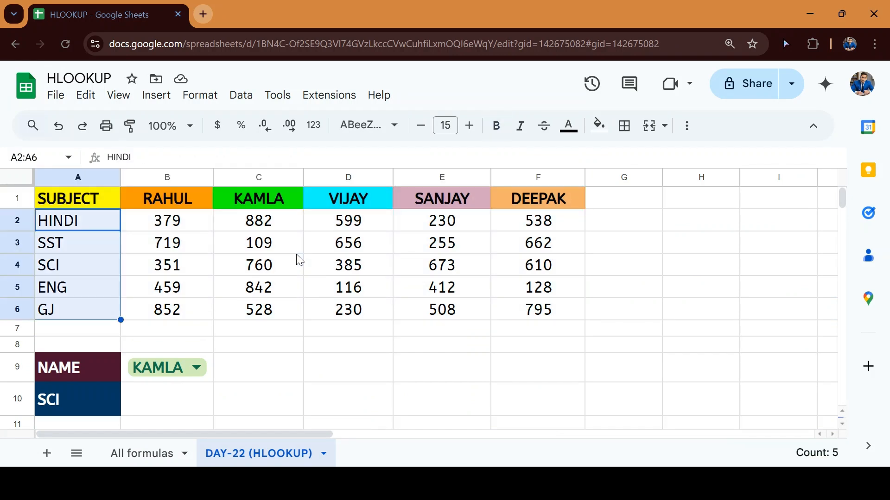
pyautogui.press('Up')
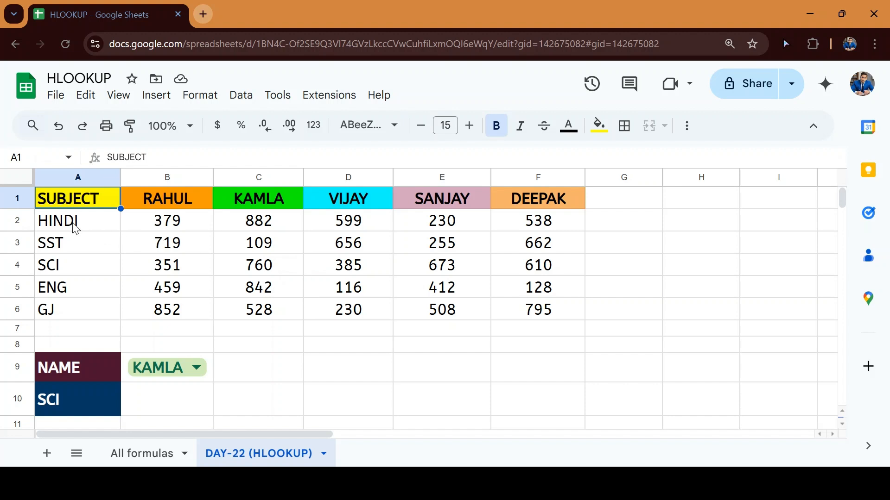
# Reselect the student-name header row and subject column, then move down to GJ in A6
pyautogui.moveTo(159, 201); pyautogui.dragTo(505, 202)
pyautogui.moveTo(81, 220); pyautogui.dragTo(86, 318)
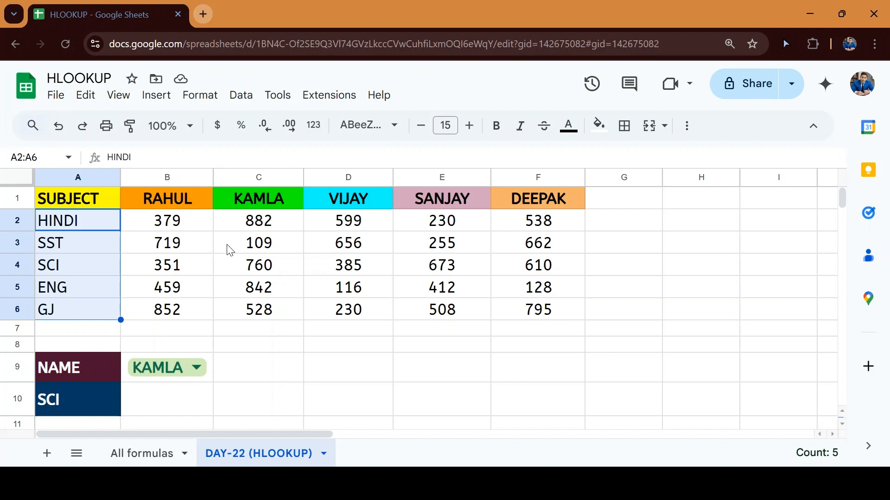
pyautogui.click(183, 230)
pyautogui.click(172, 206)
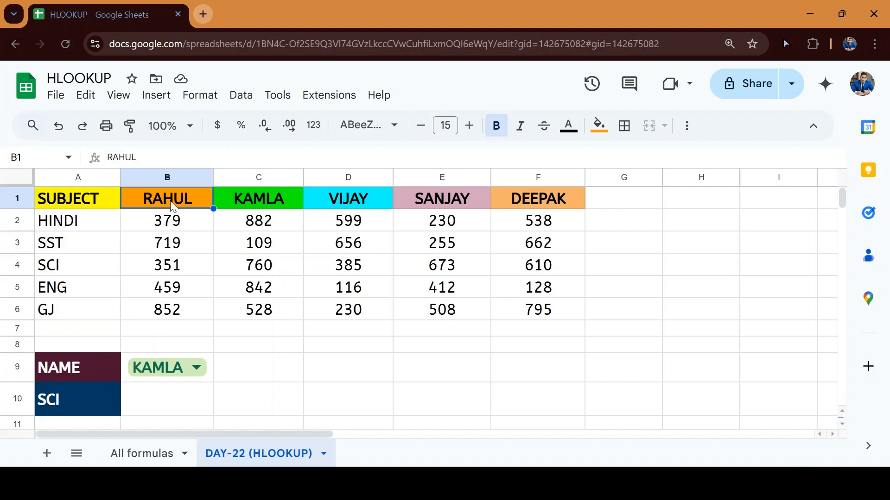
pyautogui.hotkey('ctrl', 'shift', 'Right')
pyautogui.hotkey('ctrl', 'shift', 'Right')
pyautogui.hotkey('ctrl', 'Home')
pyautogui.press('Down')
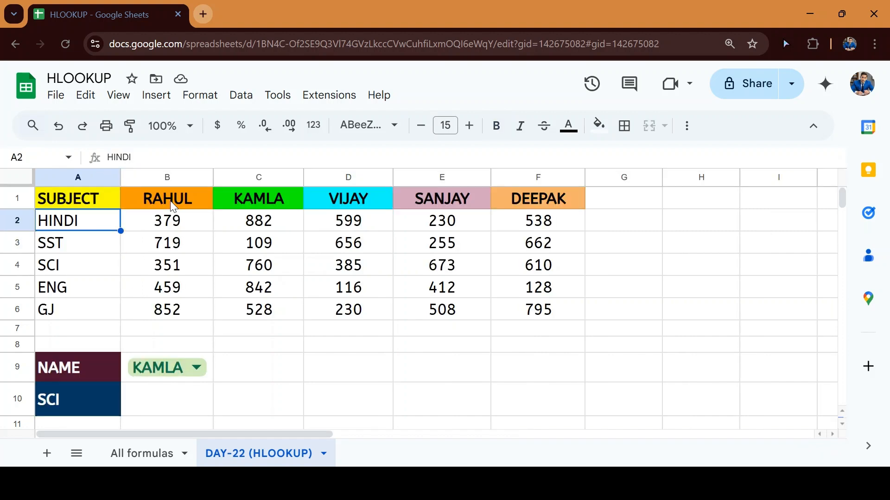
pyautogui.hotkey('ctrl', 'shift', 'Down')
pyautogui.hotkey('shift', 'Up')
pyautogui.hotkey('shift', 'Up')
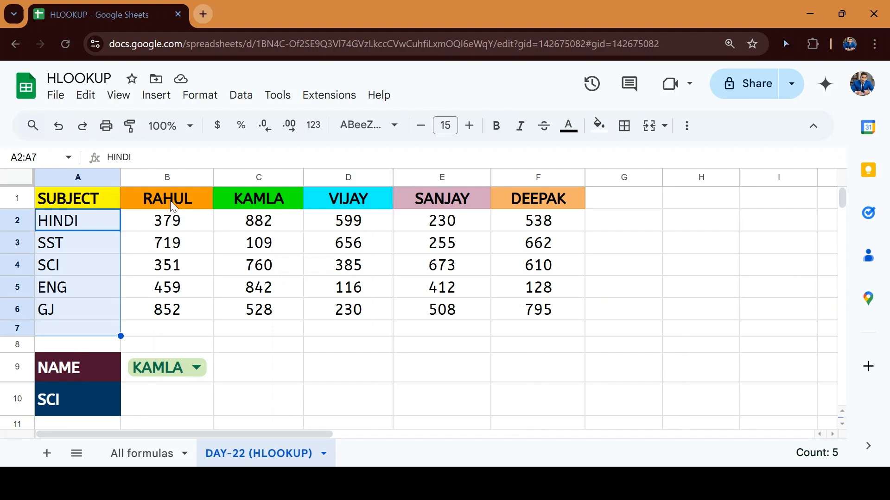
pyautogui.hotkey('shift', 'Up')
pyautogui.hotkey('shift', 'Up')
pyautogui.hotkey('shift', 'Up')
pyautogui.hotkey('shift', 'Up')
pyautogui.hotkey('shift', 'Up')
pyautogui.press('Down')
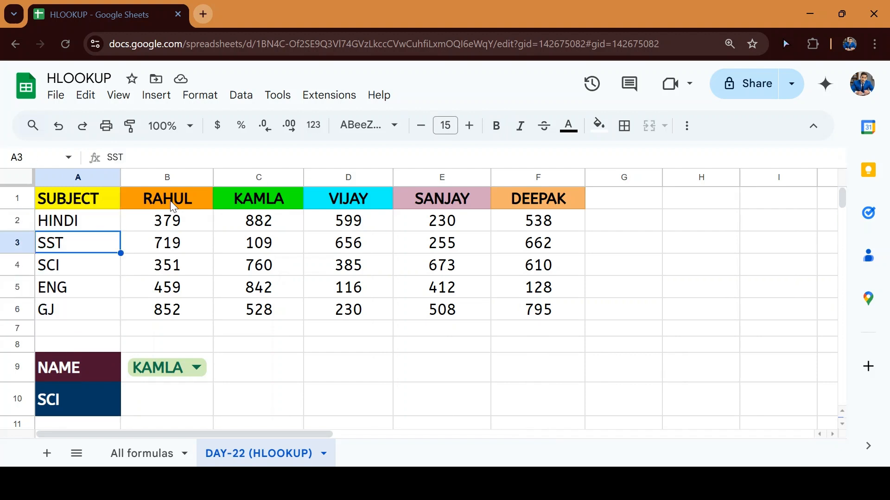
pyautogui.press('Down')
pyautogui.press('Down')
pyautogui.press('Down')
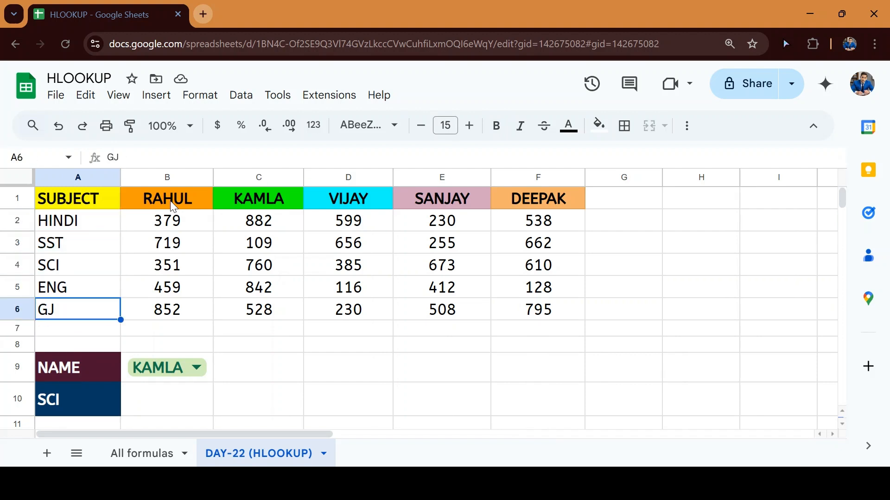
# Edit A6 from GJ to GK, then return to the SST marks row
pyautogui.press('F2')
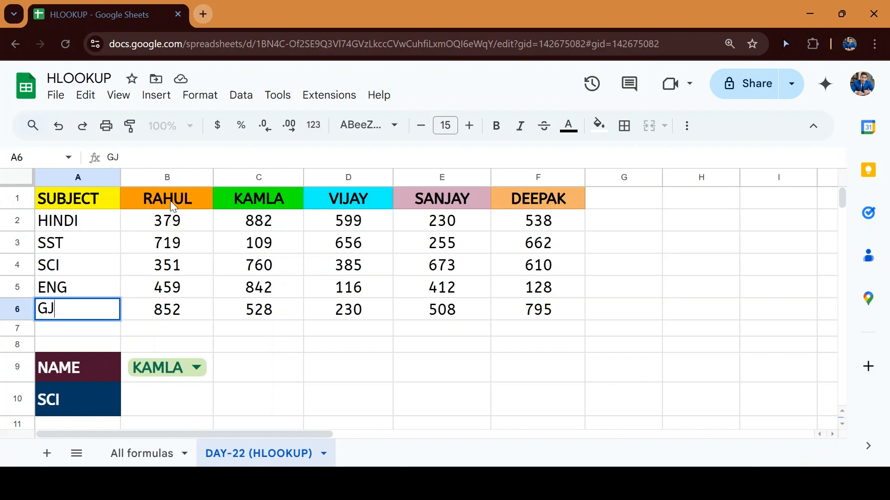
pyautogui.press('BackSpace')
pyautogui.write('K')
pyautogui.press('Return')
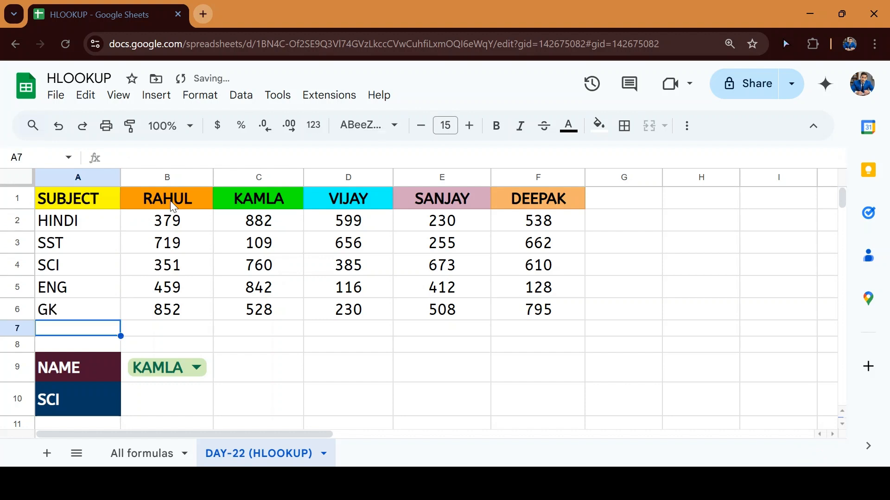
pyautogui.press('Up')
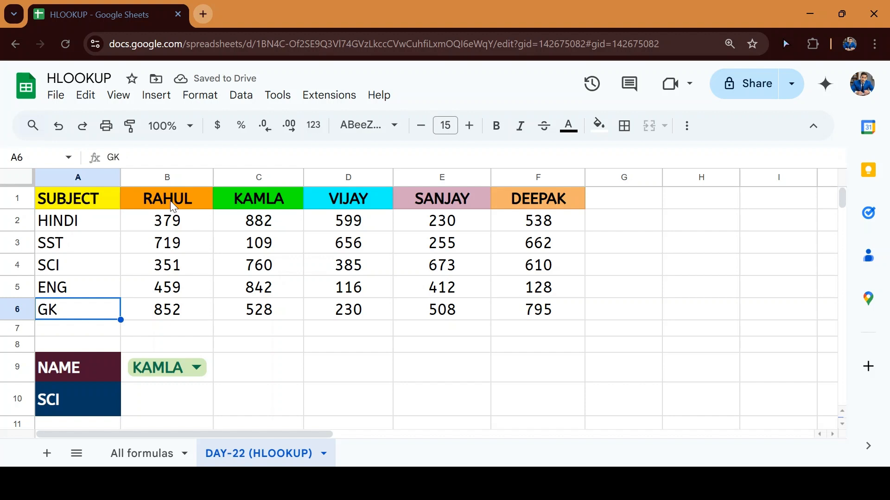
pyautogui.press('Up')
pyautogui.press('Up')
pyautogui.press('Up')
pyautogui.press('Up')
pyautogui.press('Up')
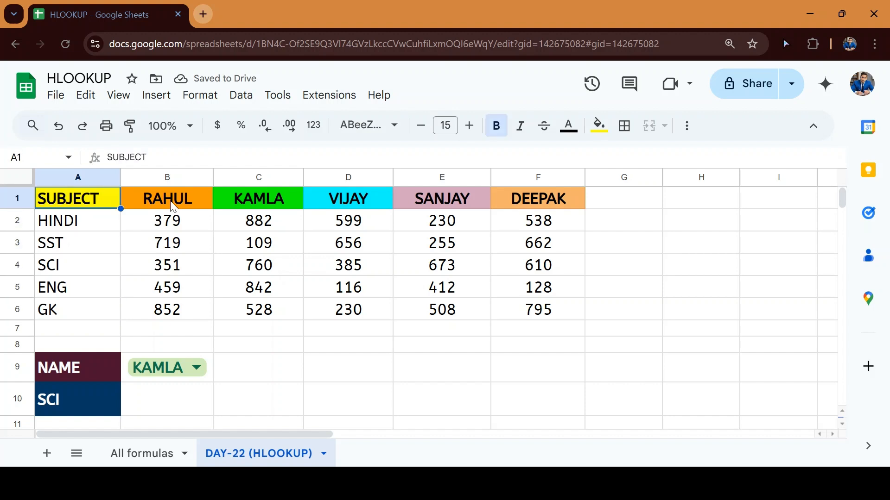
pyautogui.press('Right')
pyautogui.press('Right')
pyautogui.press('Down')
pyautogui.press('Down')
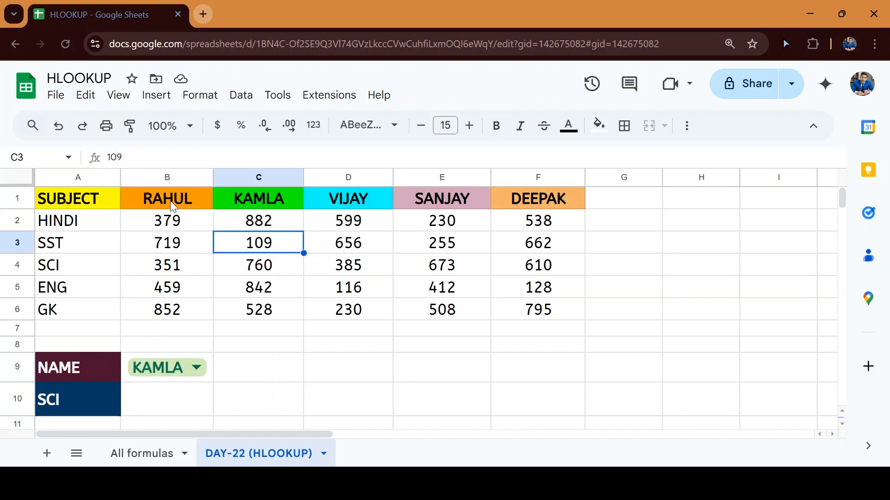
pyautogui.press('Left')
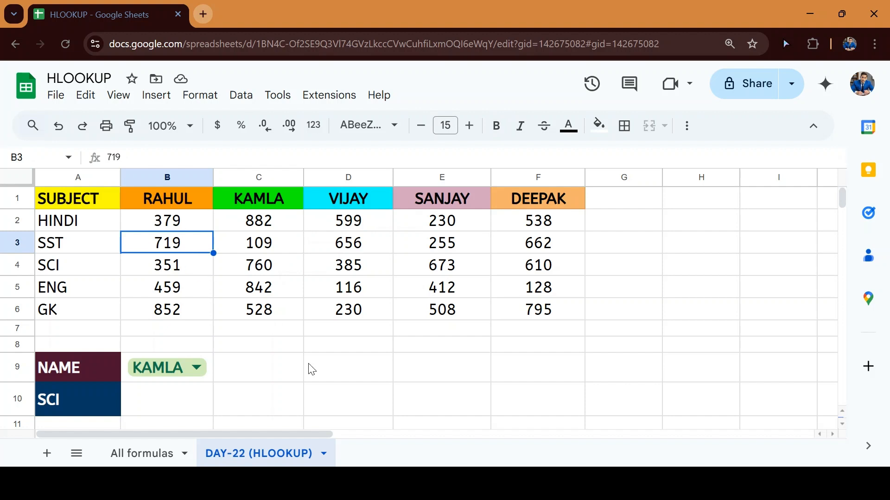
# Collapse the title and menu area to give the grid more space
pyautogui.scroll(-2, 309, 368)
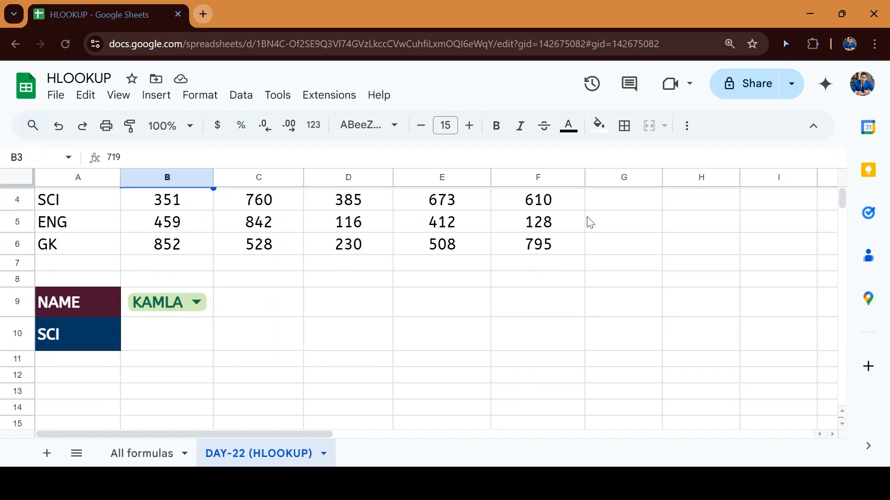
pyautogui.scroll(2, 524, 176)
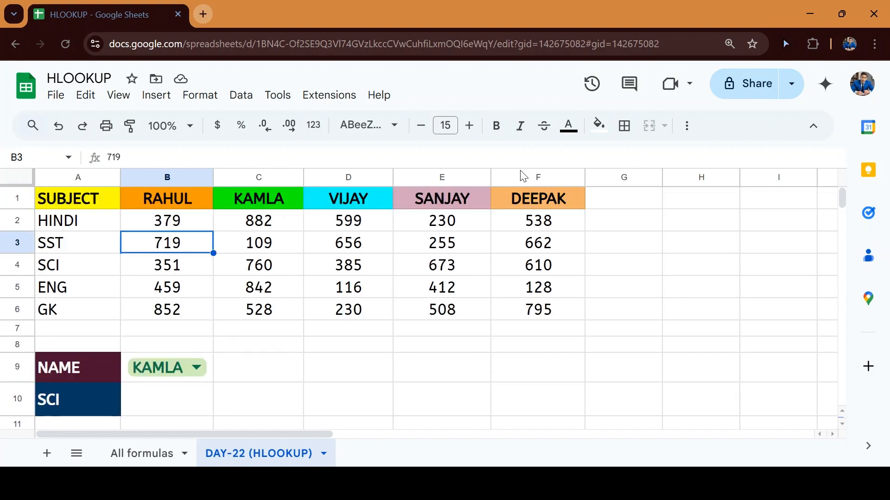
pyautogui.click(813, 129)
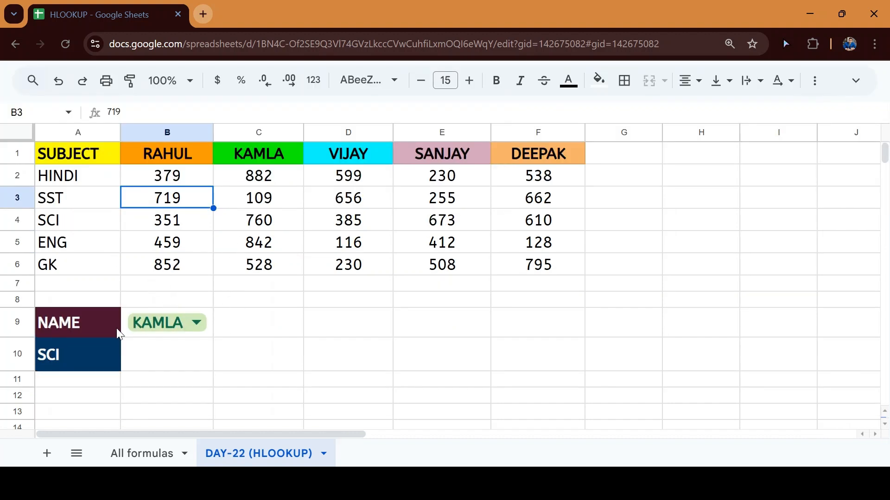
# Choose SANJAY in the B9 name dropdown and auto-fit column B to show it
pyautogui.click(197, 322)
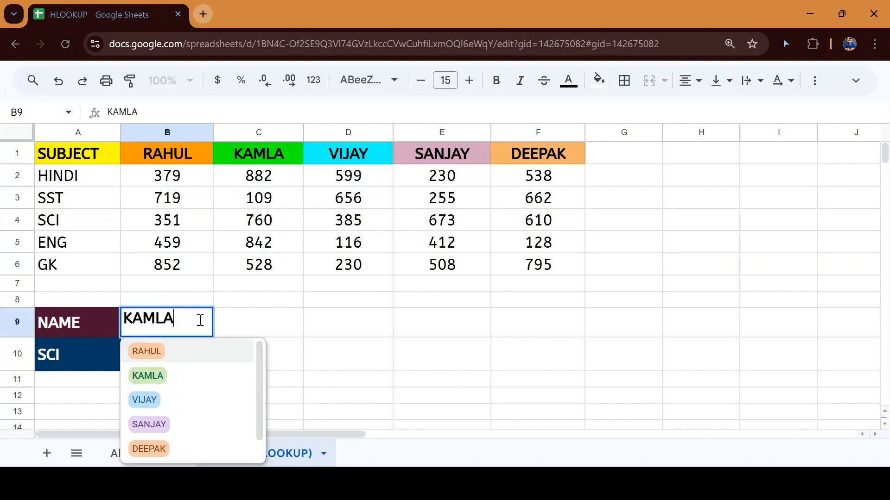
pyautogui.click(196, 423)
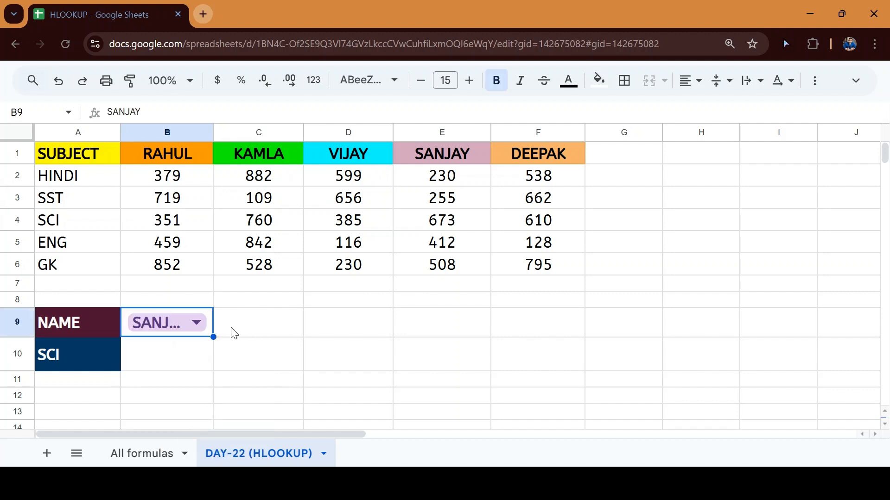
pyautogui.doubleClick(214, 133)
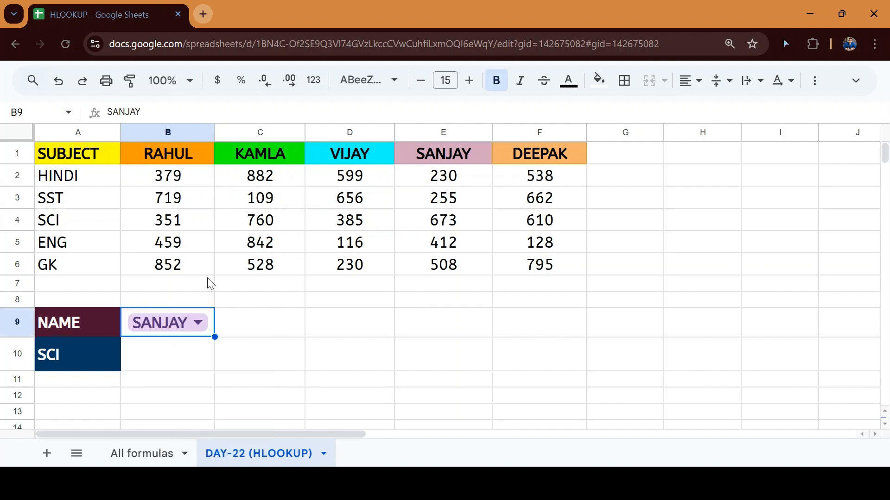
pyautogui.click(175, 365)
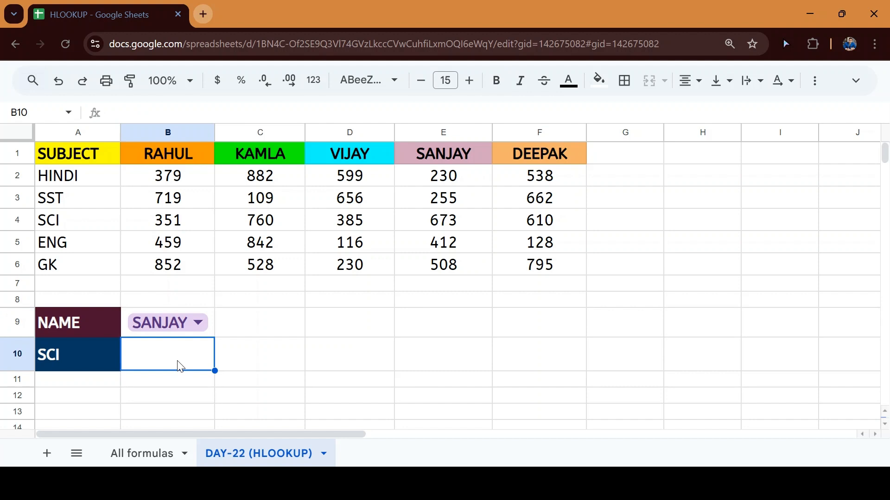
# Abandon a first =HLOOKUP( attempt and return to the empty result cell B10
pyautogui.write('=')
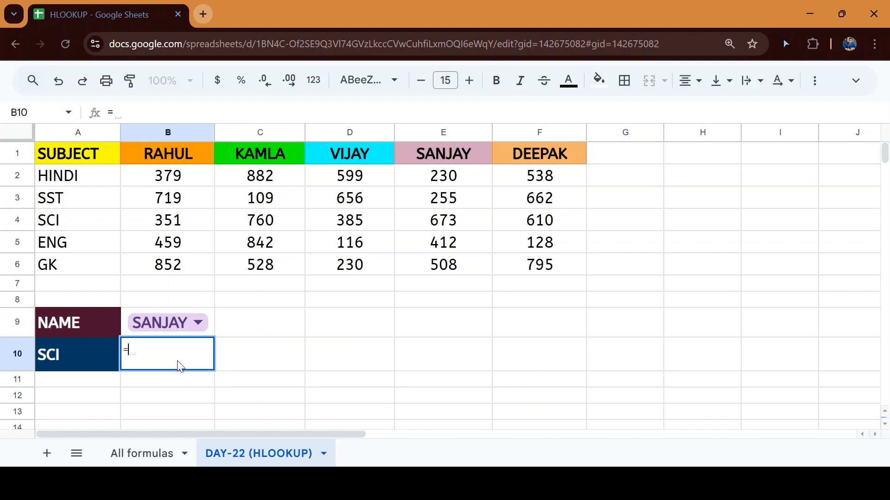
pyautogui.write('HLOOKUP(')
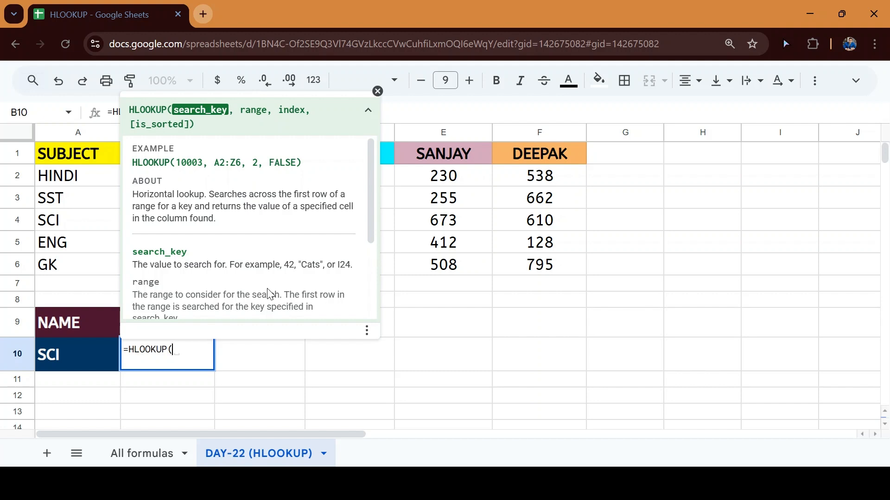
pyautogui.press('Escape')
pyautogui.click(160, 131)
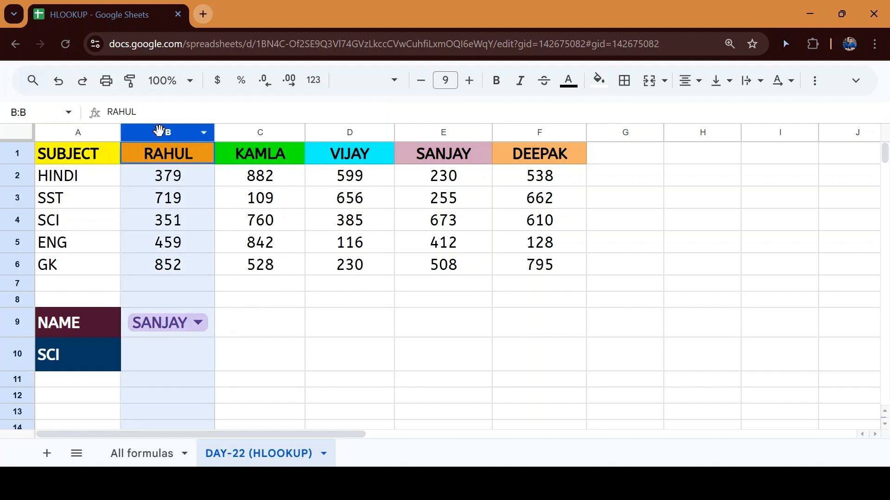
pyautogui.press('Right')
pyautogui.press('Right')
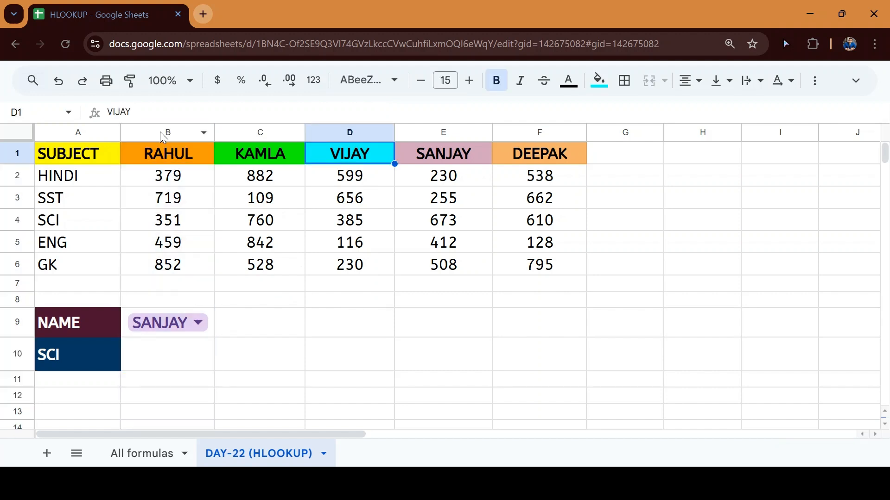
pyautogui.press('Left')
pyautogui.press('Left')
pyautogui.press('Right')
pyautogui.press('Right')
pyautogui.press('Right')
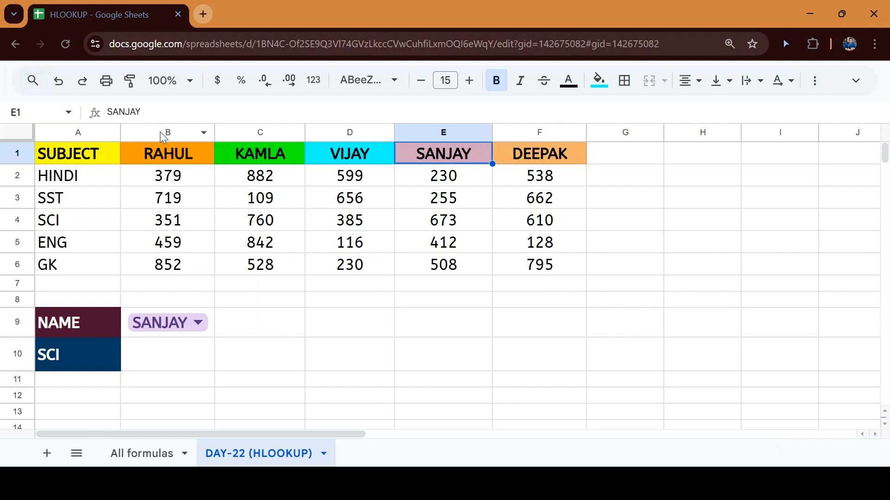
pyautogui.press('Right')
pyautogui.press('Left')
pyautogui.press('Left')
pyautogui.press('Left')
pyautogui.press('Down')
pyautogui.press('Left')
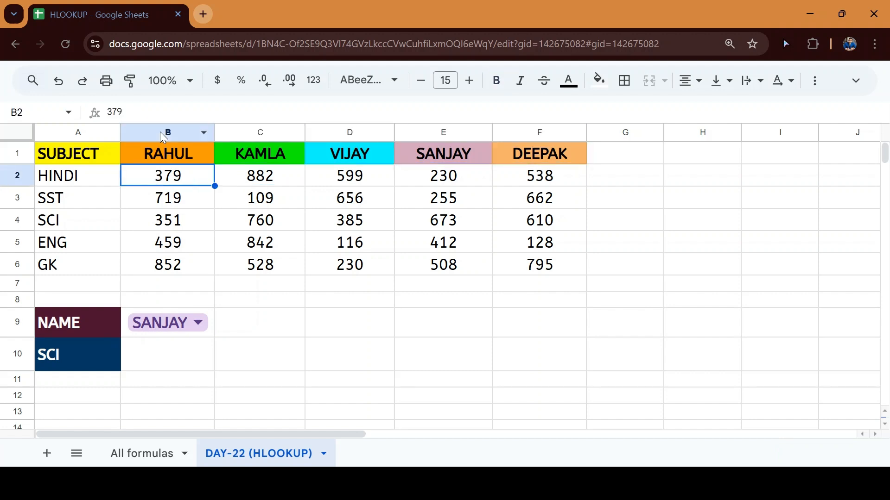
pyautogui.press('Down')
pyautogui.press('Down')
pyautogui.press('Down')
pyautogui.press('Down')
pyautogui.press('Down')
pyautogui.press('Down')
pyautogui.press('Down')
pyautogui.press('Down')
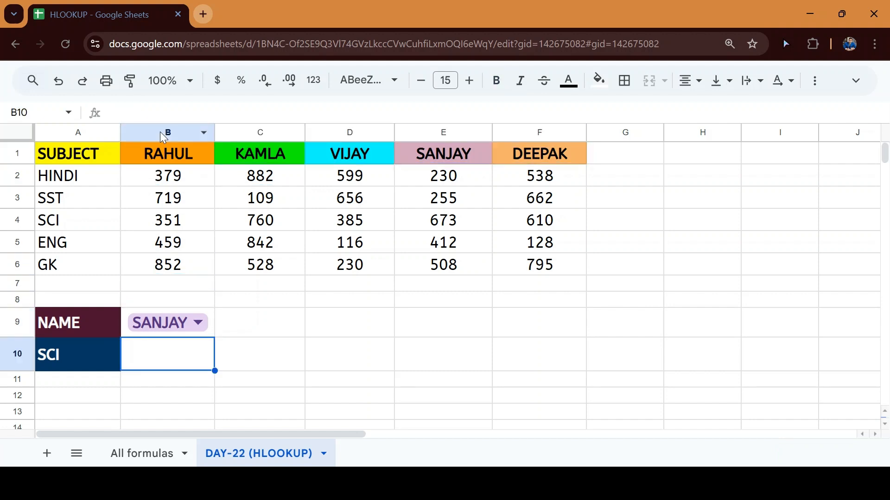
# Start =HLOOKUP in B10 with search key B9 and range A1:F6, leaving #N/A
pyautogui.write('=hl')
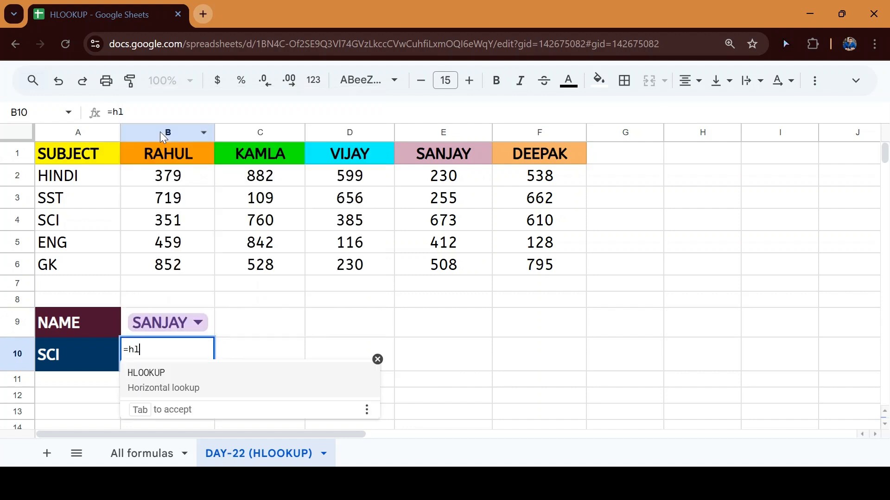
pyautogui.press('Tab')
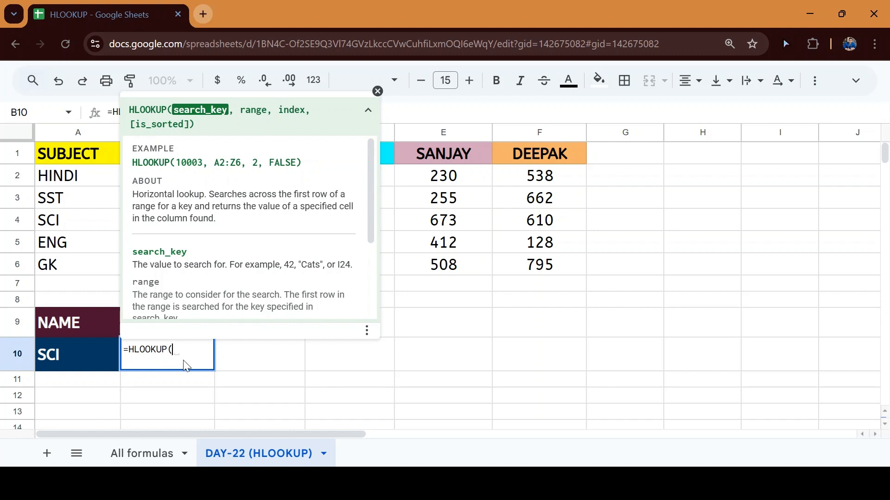
pyautogui.click(258, 362)
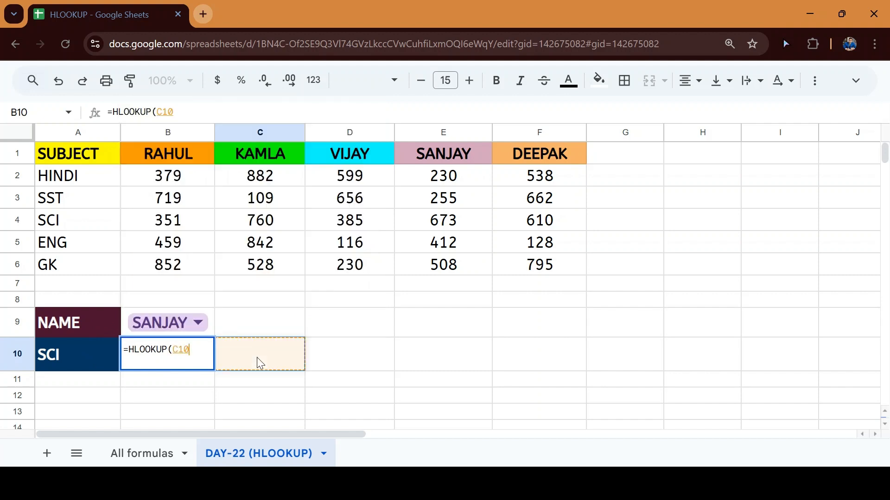
pyautogui.press('Up')
pyautogui.press('Left')
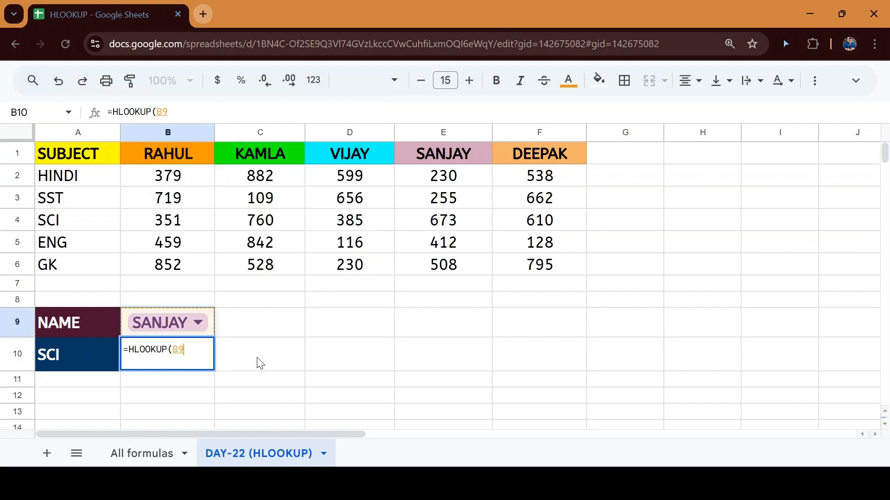
pyautogui.write(',')
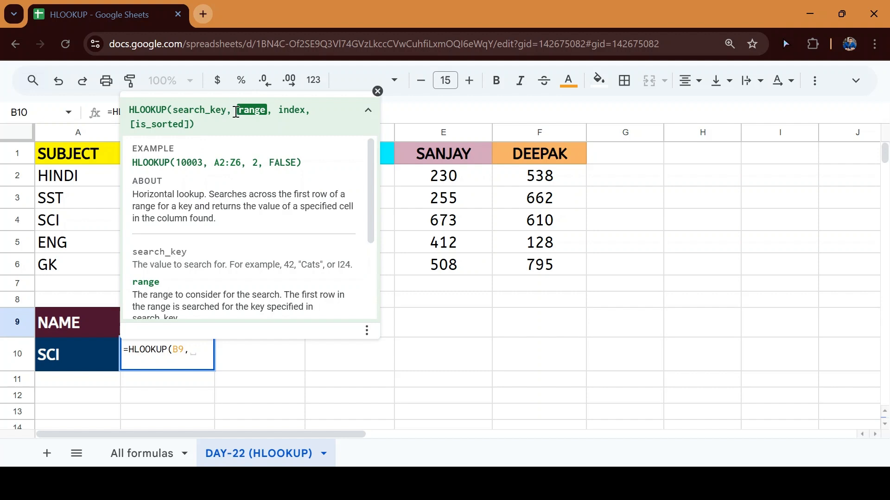
pyautogui.click(103, 163)
pyautogui.hotkey('shift', 'Down')
pyautogui.hotkey('shift', 'Down')
pyautogui.hotkey('shift', 'Down')
pyautogui.hotkey('shift', 'Down')
pyautogui.hotkey('shift', 'Down')
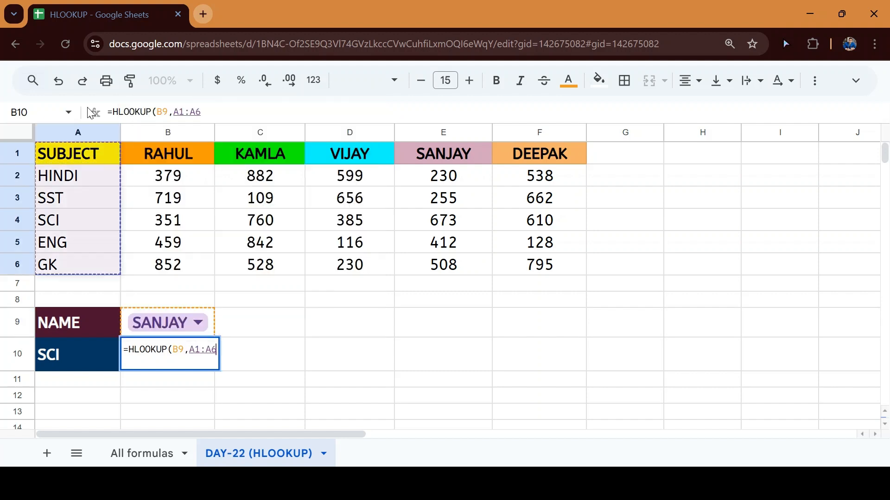
pyautogui.hotkey('shift', 'Right')
pyautogui.hotkey('shift', 'Right')
pyautogui.hotkey('shift', 'Right')
pyautogui.hotkey('shift', 'Right')
pyautogui.hotkey('shift', 'Right')
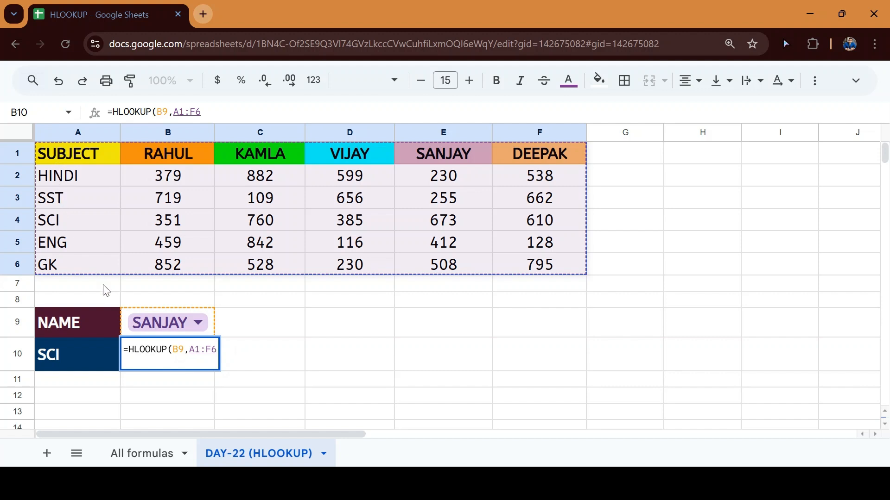
pyautogui.moveTo(190, 351); pyautogui.dragTo(214, 352)
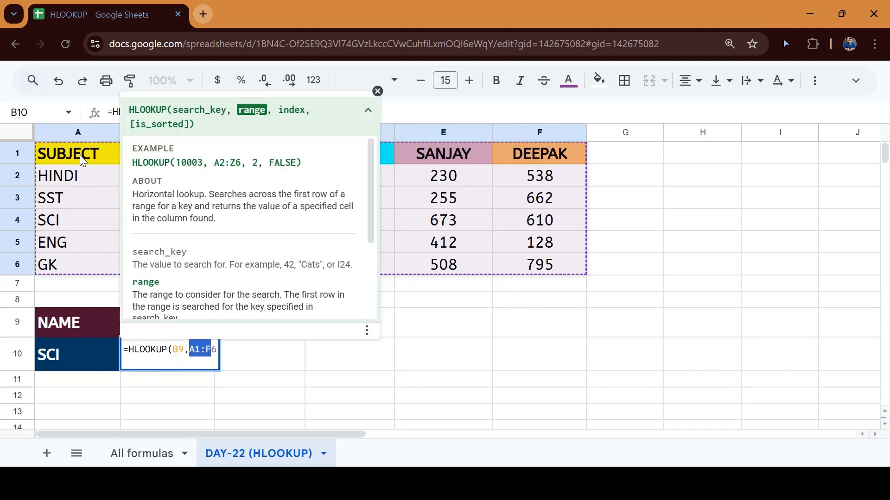
pyautogui.click(81, 156)
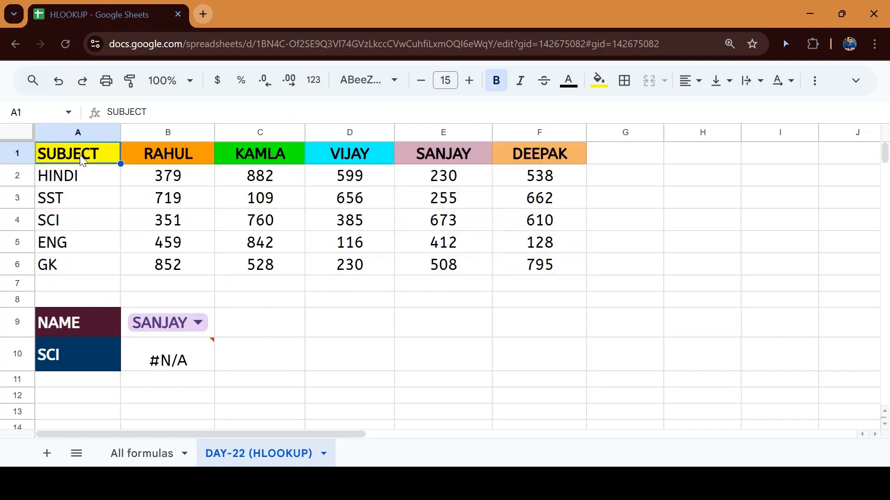
# Walk down the subject rows to find SCI as row 4 (A4:F4) of the table
pyautogui.press('Down')
pyautogui.press('Down')
pyautogui.press('Down')
pyautogui.press('Down')
pyautogui.press('Up')
pyautogui.press('Up')
pyautogui.press('Up')
pyautogui.press('Up')
pyautogui.press('Down')
pyautogui.hotkey('ctrl', 'shift', 'Right')
pyautogui.press('Down')
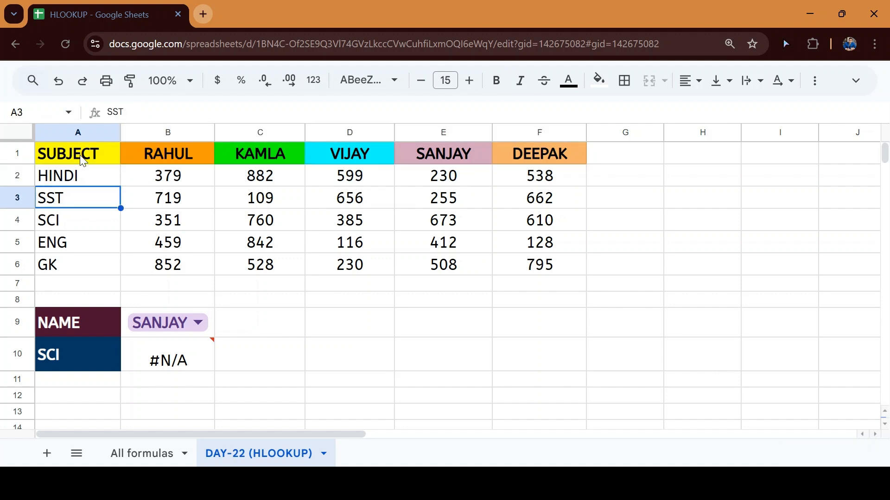
pyautogui.hotkey('ctrl', 'shift', 'Right')
pyautogui.press('Down')
pyautogui.hotkey('ctrl', 'shift', 'Right')
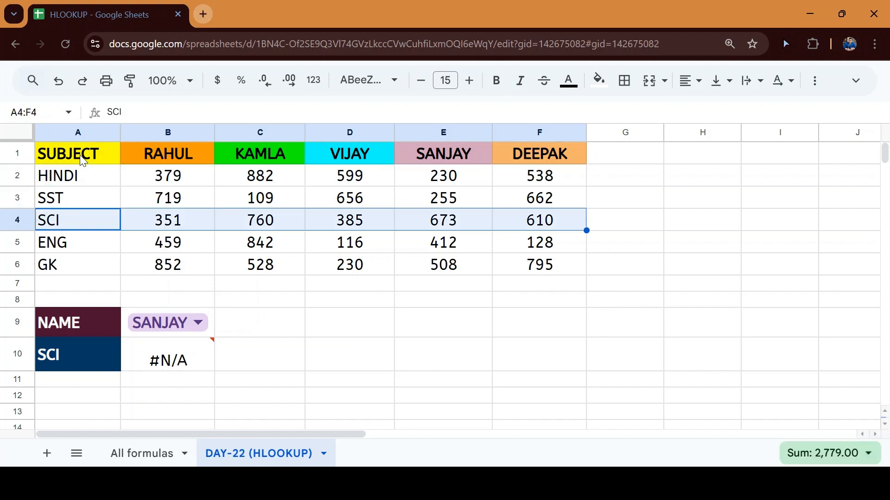
pyautogui.press('Down')
pyautogui.press('Down')
pyautogui.press('Right')
pyautogui.press('Down')
pyautogui.press('Down')
pyautogui.press('Down')
pyautogui.press('Down')
pyautogui.press('Down')
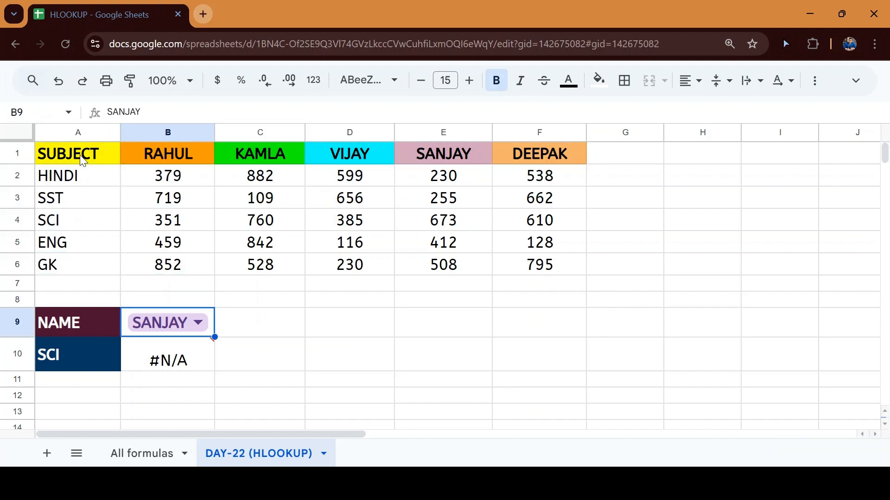
pyautogui.press('Up')
# Complete B10 as =HLOOKUP(B9,A1:F6,4,0), showing SANJAY's SCI mark 673
pyautogui.press('Return')
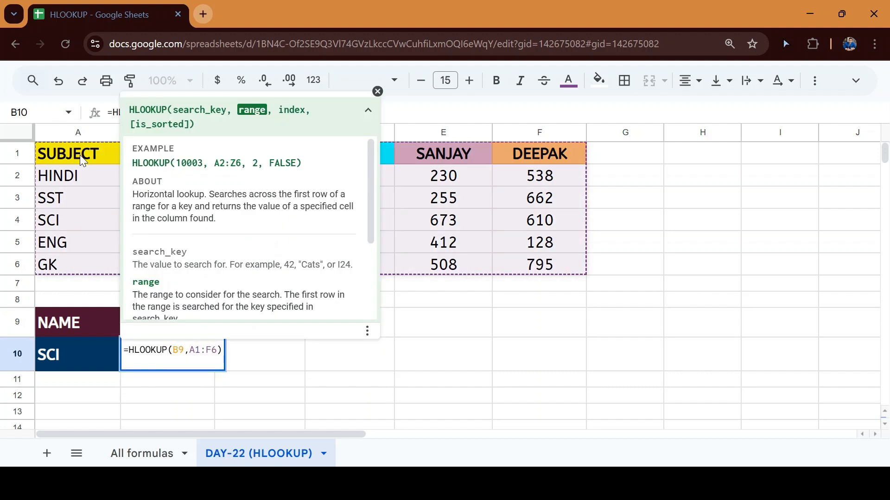
pyautogui.write(',4')
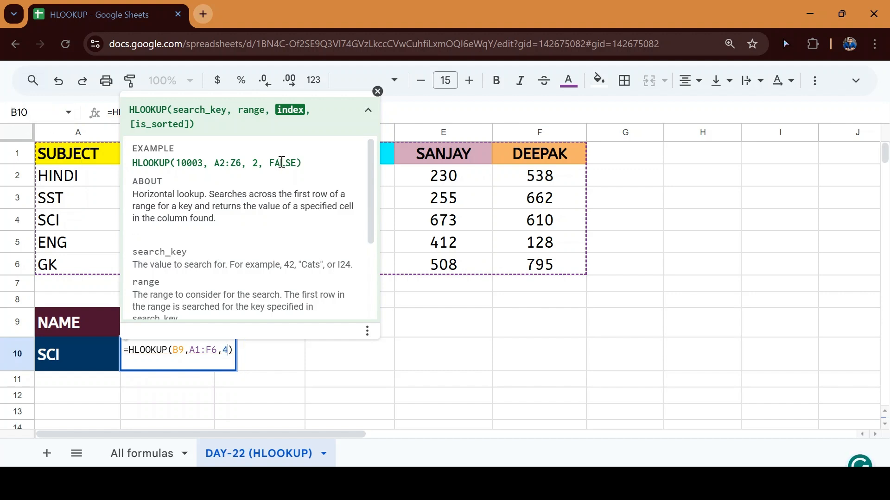
pyautogui.write(', ')
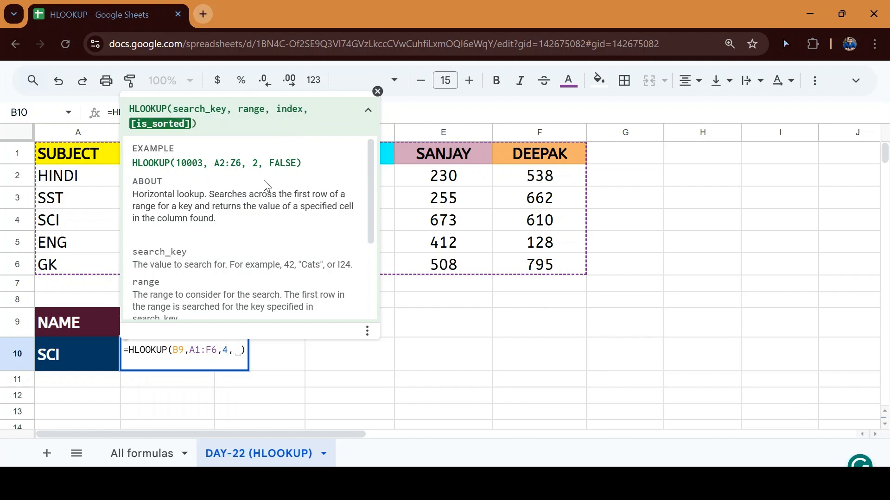
pyautogui.write('0')
pyautogui.press('Return')
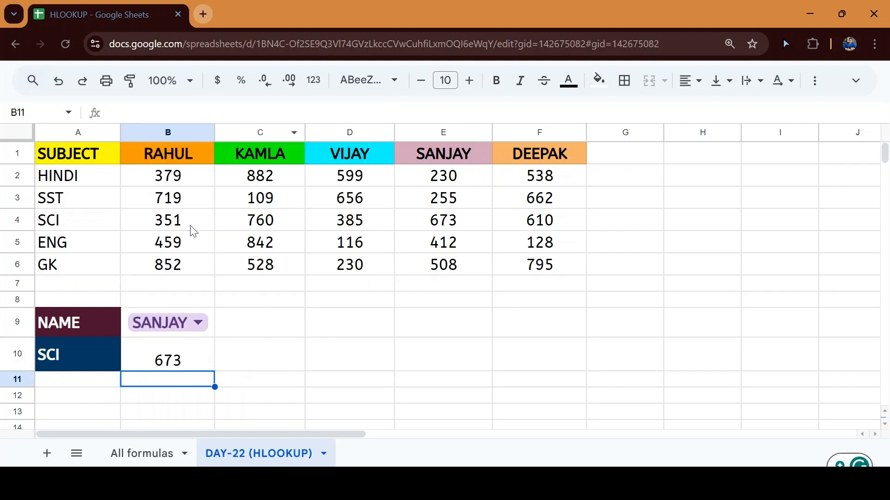
# Highlight SANJAY's SCI mark 673 with yellow fill
pyautogui.click(19, 224)
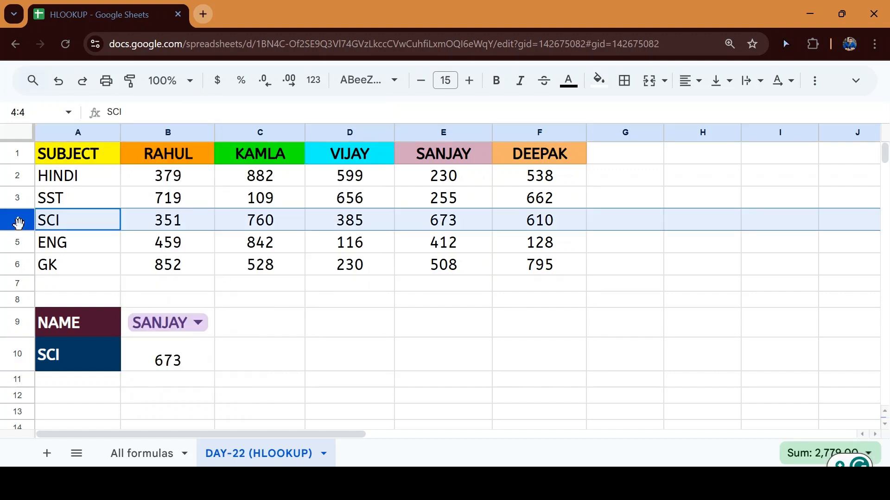
pyautogui.click(458, 219)
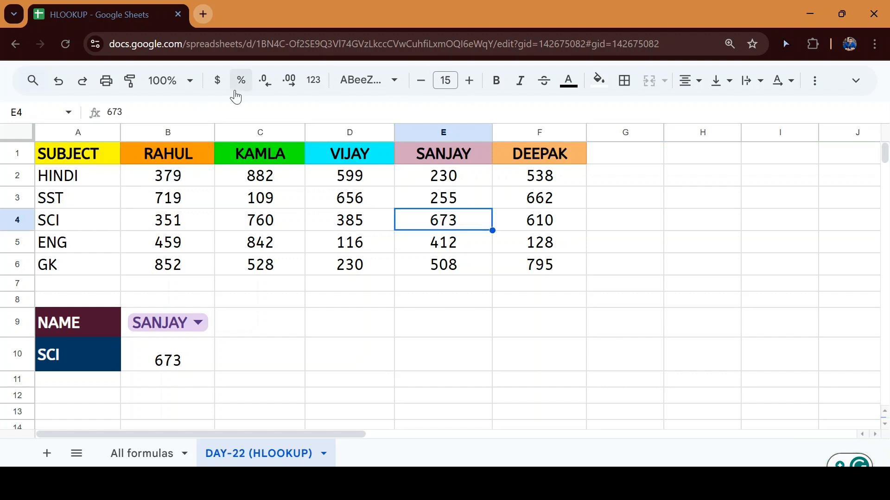
pyautogui.click(599, 80)
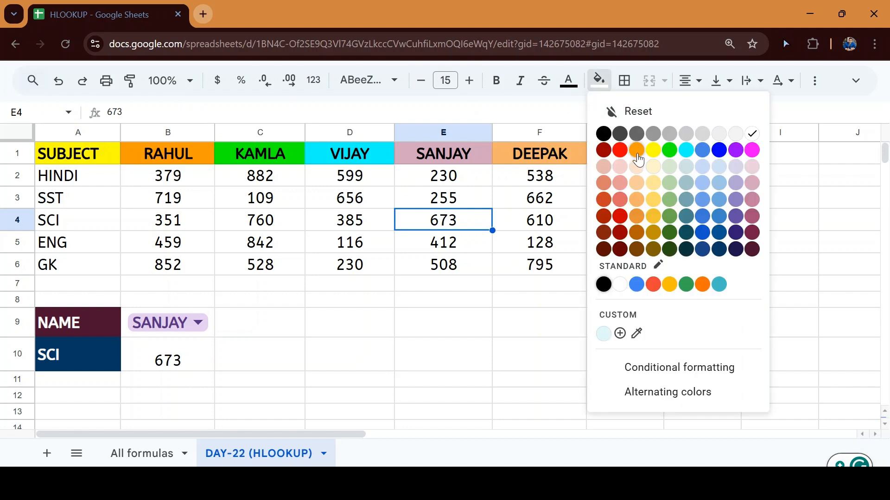
pyautogui.click(653, 151)
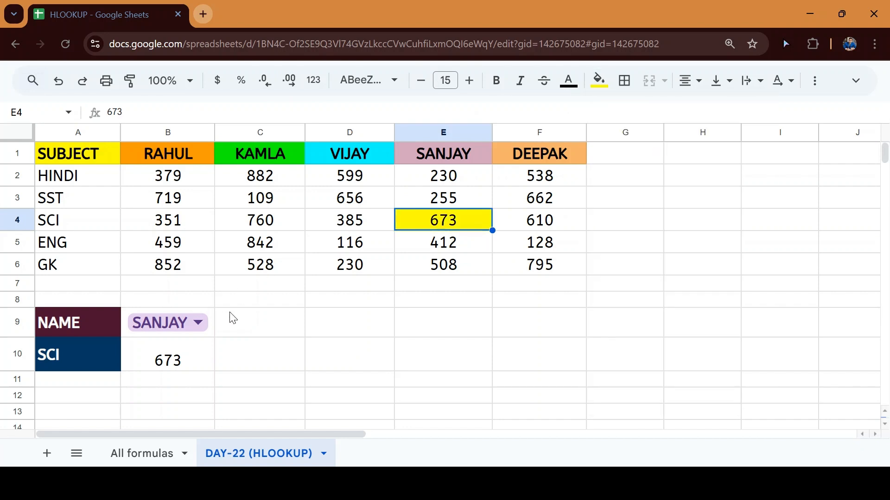
# Switch B9 to RAHUL and fill his SCI mark 351 light yellow
pyautogui.click(196, 368)
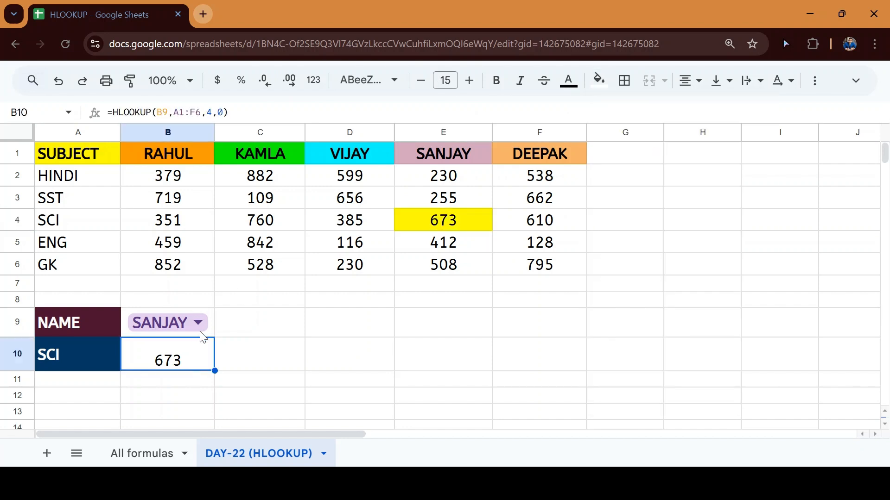
pyautogui.click(199, 322)
pyautogui.click(186, 361)
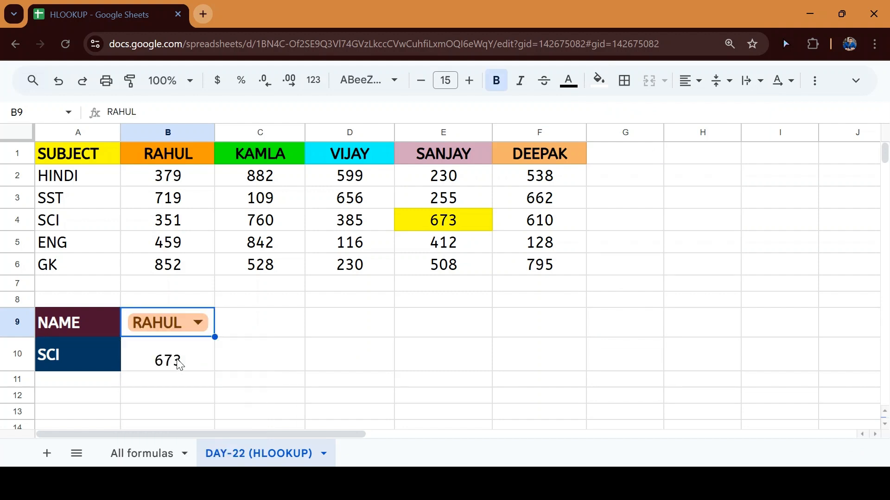
pyautogui.click(193, 227)
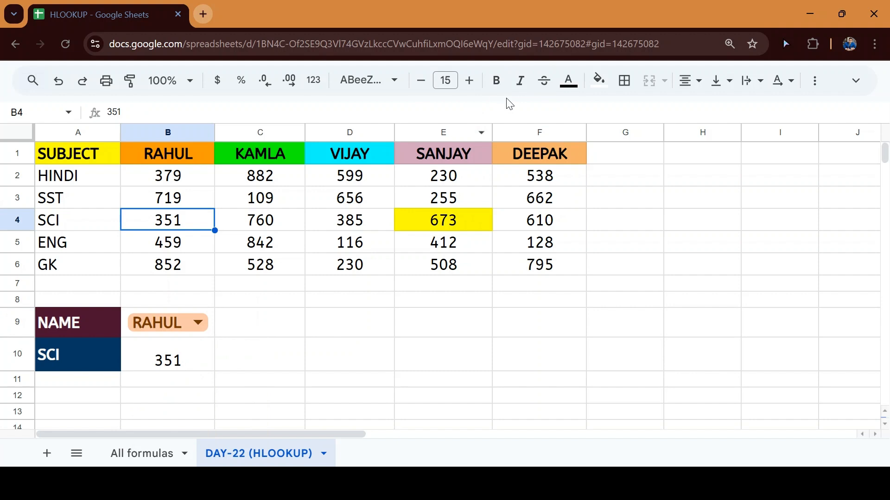
pyautogui.hotkey('ctrl', 'v')
pyautogui.hotkey('ctrl', 'z')
pyautogui.click(599, 82)
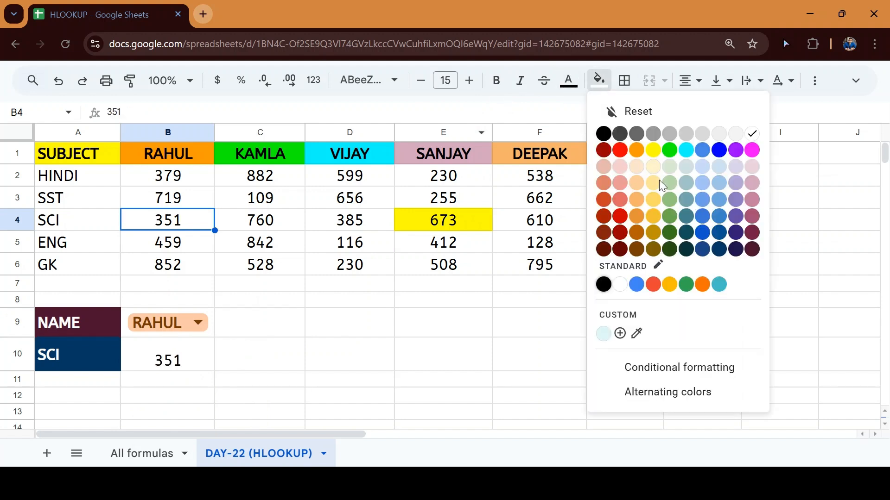
pyautogui.click(653, 199)
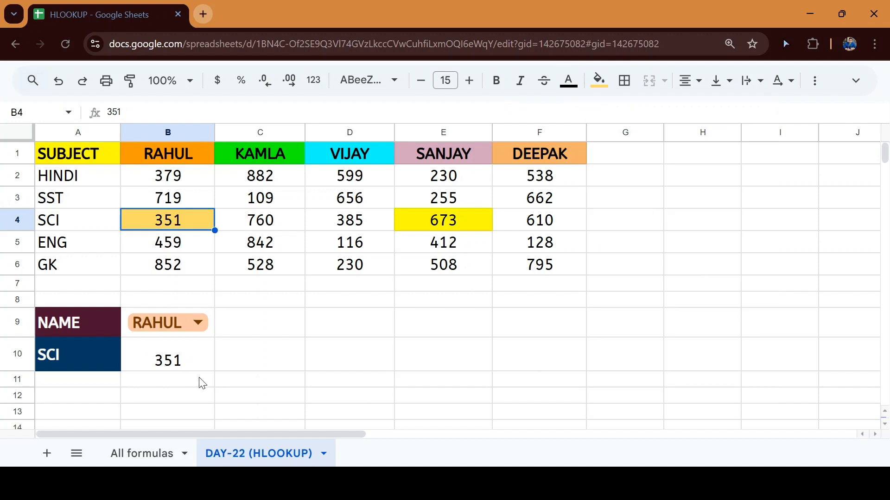
# Choose VIJAY in B9 and compare B10's 385 with his SCI mark
pyautogui.click(200, 320)
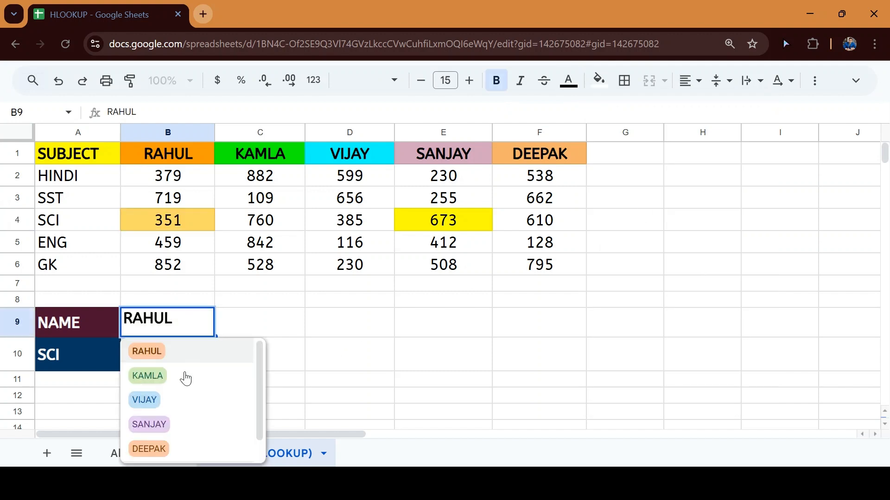
pyautogui.click(162, 410)
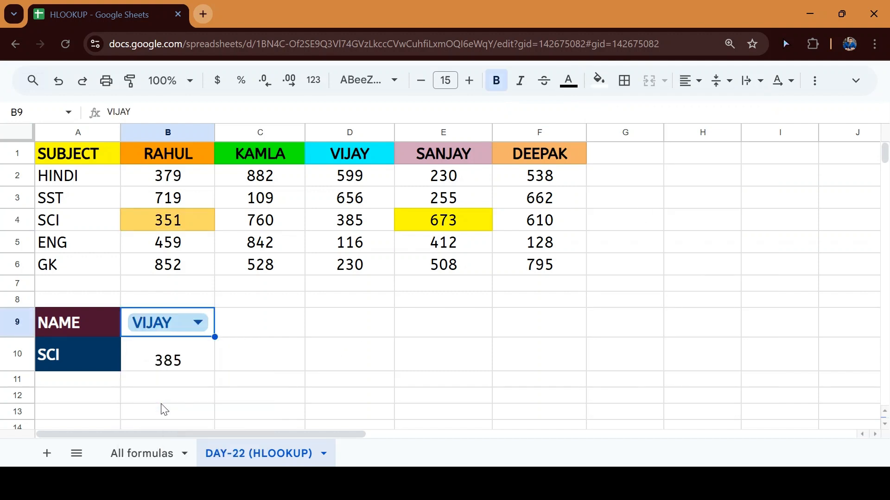
pyautogui.click(369, 224)
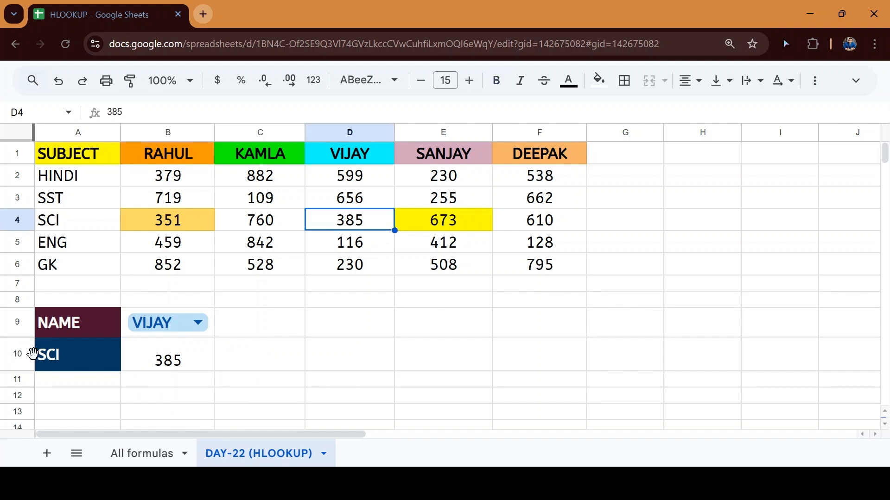
# Change the subject in A10 from SCI to ENG via its dropdown
pyautogui.click(12, 222)
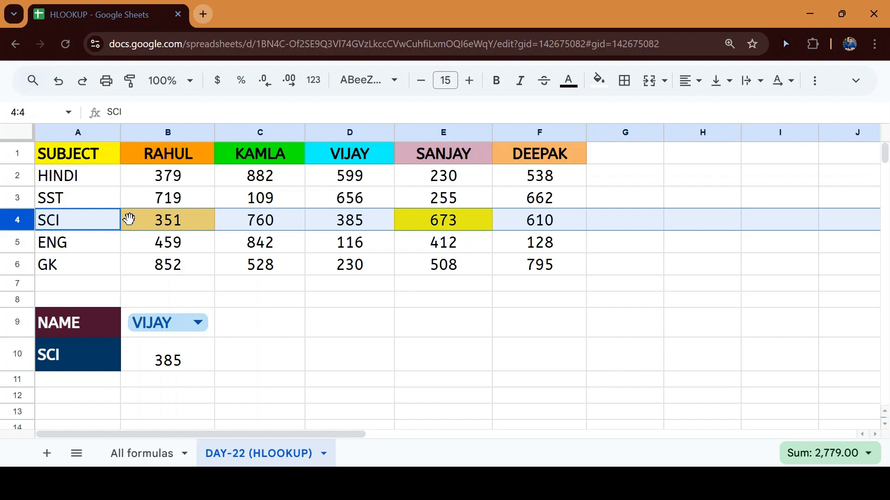
pyautogui.click(80, 353)
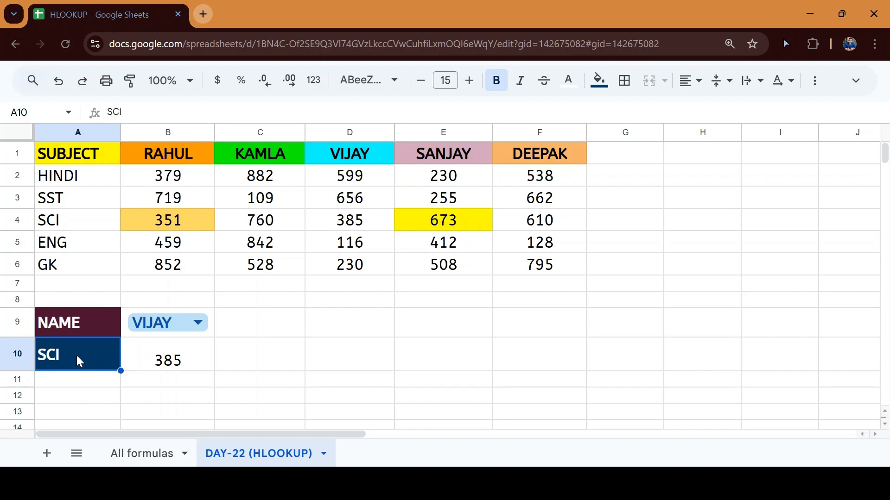
pyautogui.doubleClick(77, 354)
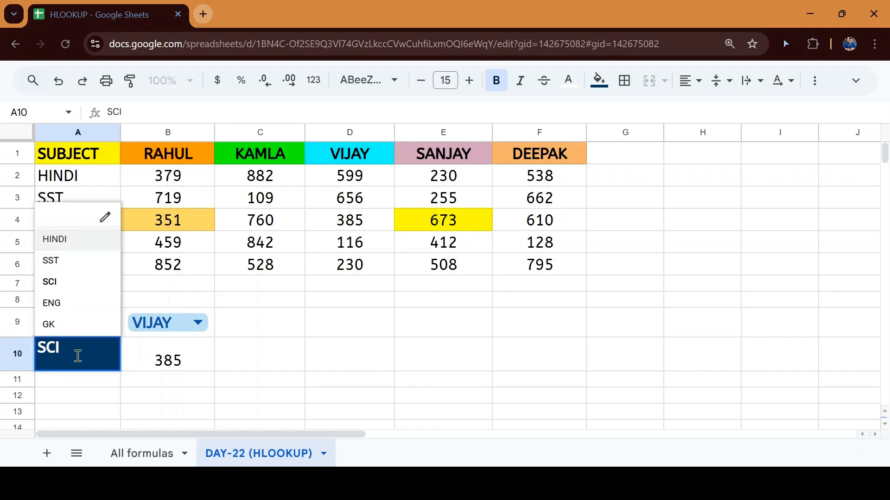
pyautogui.click(74, 303)
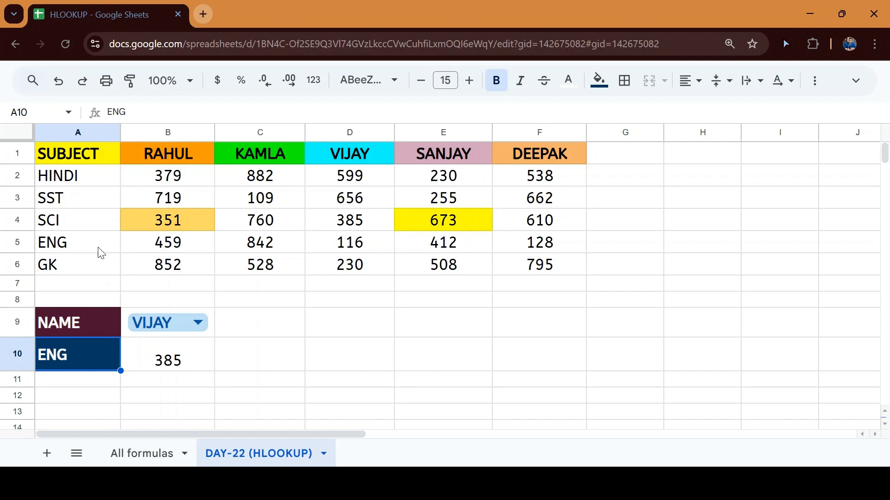
# Inspect B10's =HLOOKUP(B9,A1:F6,4,0), which still returns 385 from the SCI row
pyautogui.click(8, 219)
pyautogui.click(159, 356)
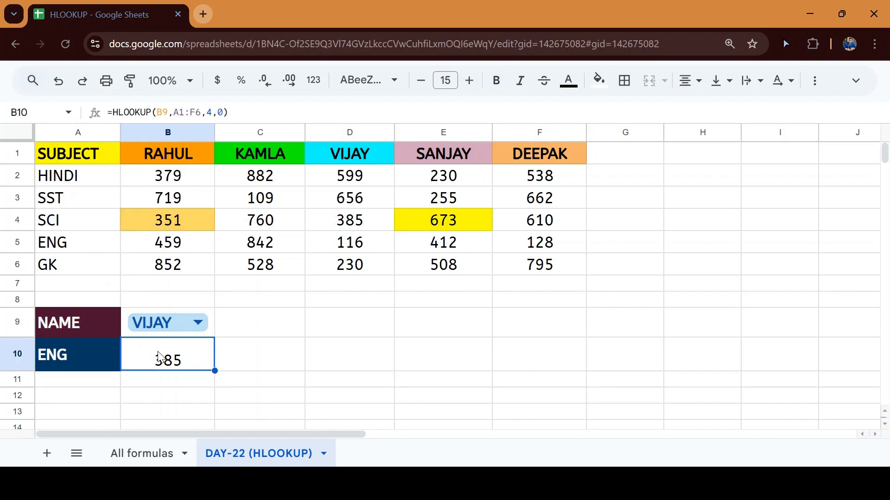
pyautogui.doubleClick(159, 352)
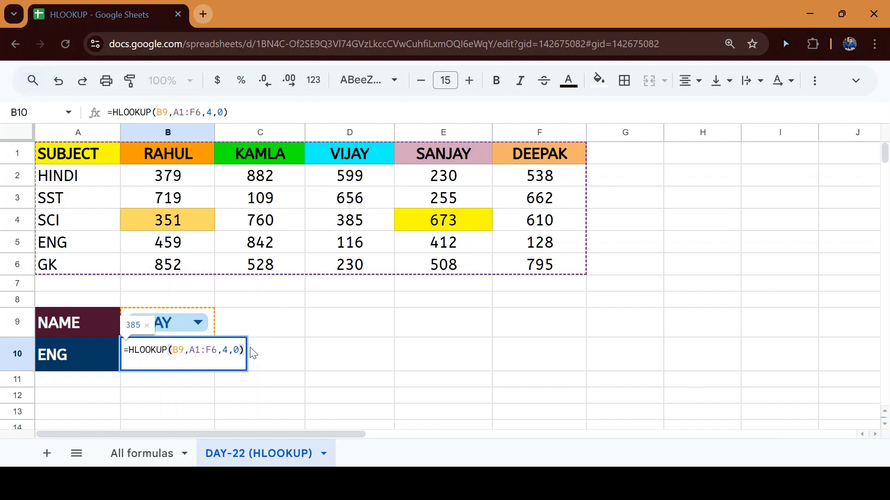
pyautogui.press('Escape')
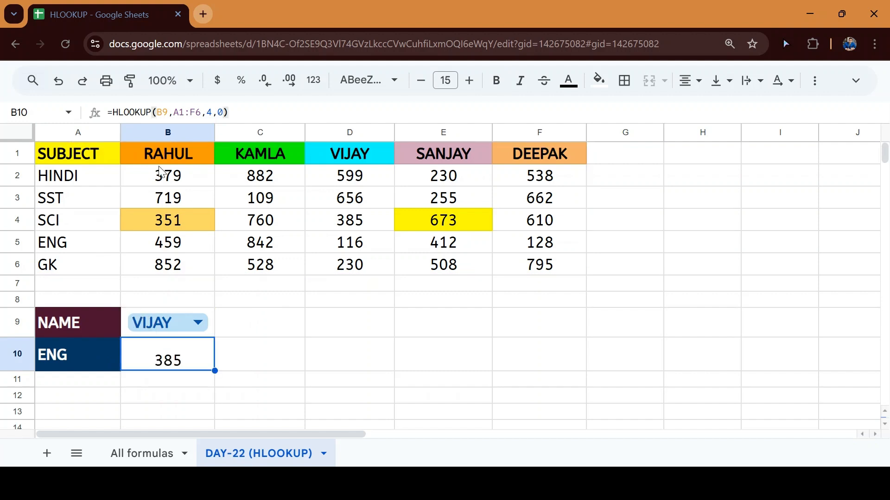
pyautogui.click(260, 360)
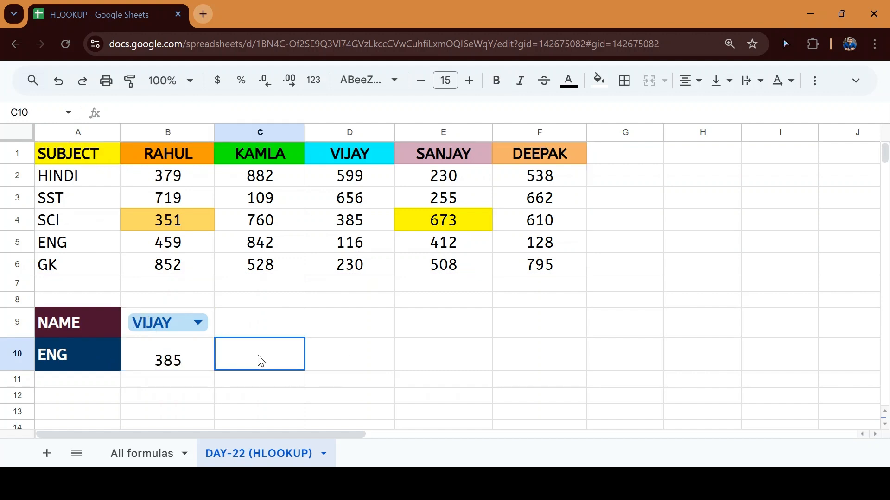
# Enter =VLOOKUP(B9,A1:F6,4,0) in C10, which returns #N/A
pyautogui.write('=VLOOKUP(')
pyautogui.press('Left')
pyautogui.press('Up')
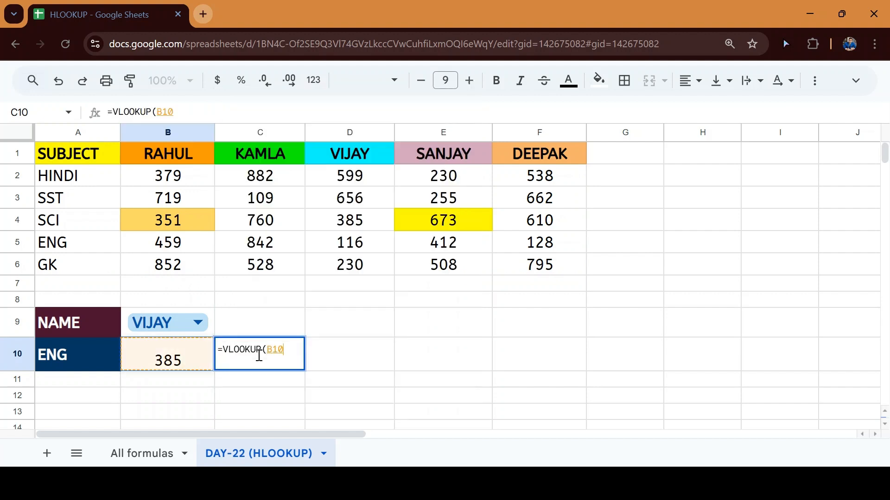
pyautogui.write(',')
pyautogui.press('Up')
pyautogui.press('Left')
pyautogui.press('Up')
pyautogui.press('Up')
pyautogui.press('Left')
pyautogui.press('Up')
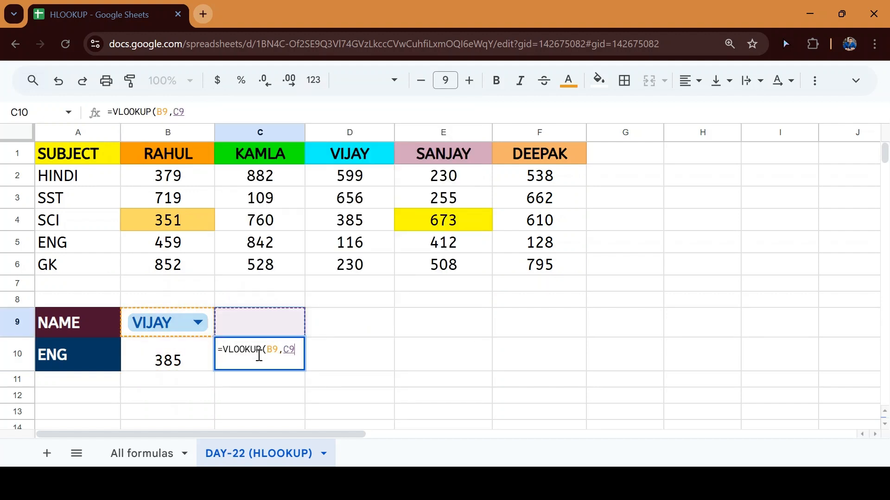
pyautogui.hotkey('ctrl', 'shift', 'Up')
pyautogui.hotkey('ctrl', 'shift', 'Right')
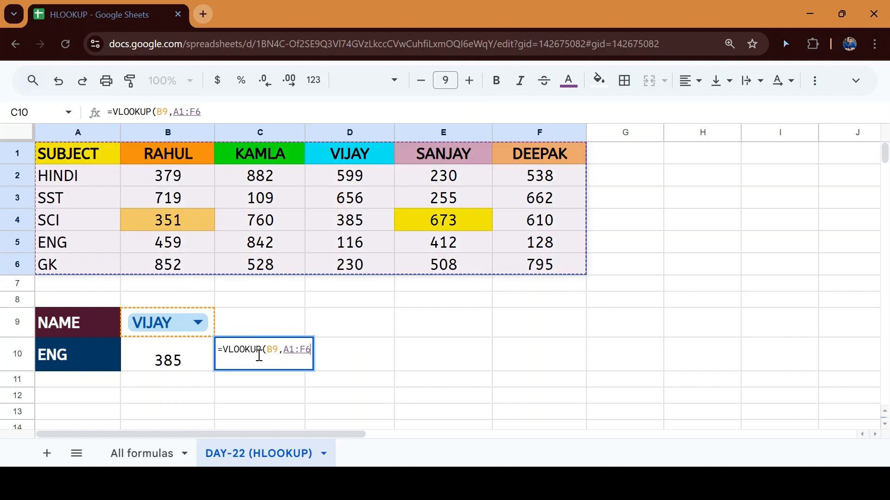
pyautogui.write(',')
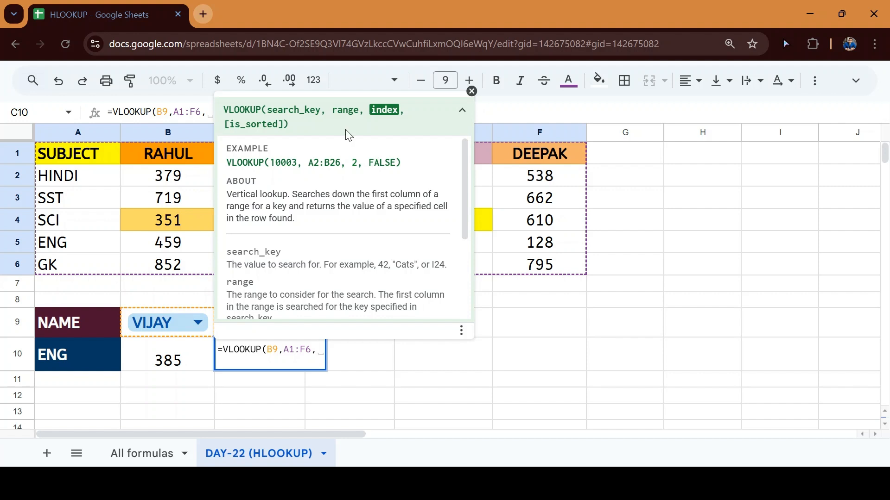
pyautogui.click(472, 91)
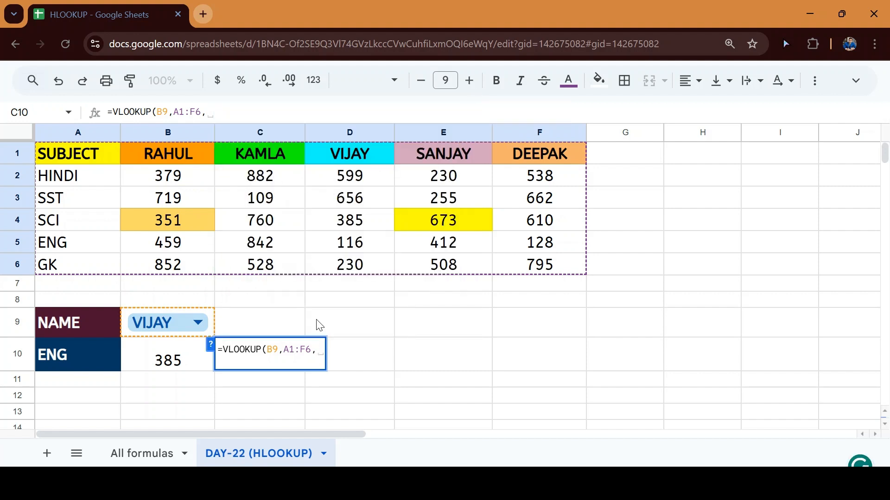
pyautogui.write('4,0')
pyautogui.press('Return')
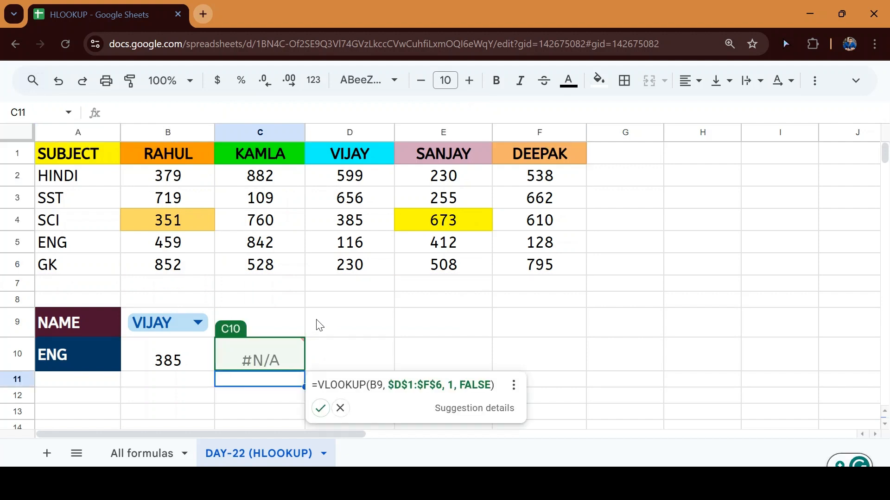
pyautogui.click(340, 408)
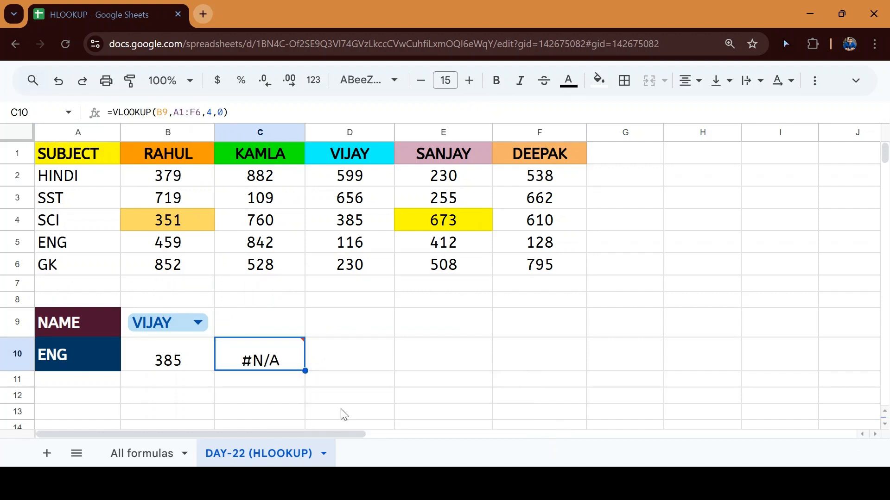
# Review C10's #N/A against the VIJAY header and the HINDI–GK subject list
pyautogui.doubleClick(243, 358)
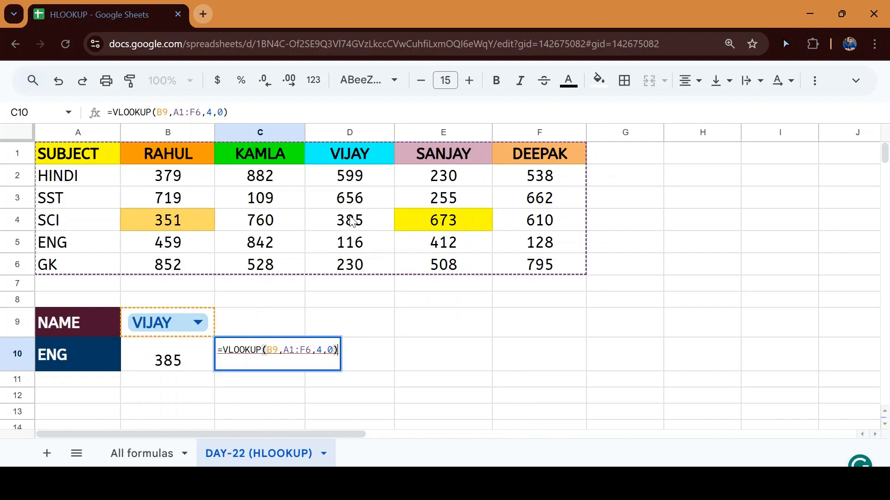
pyautogui.press('Escape')
pyautogui.click(352, 158)
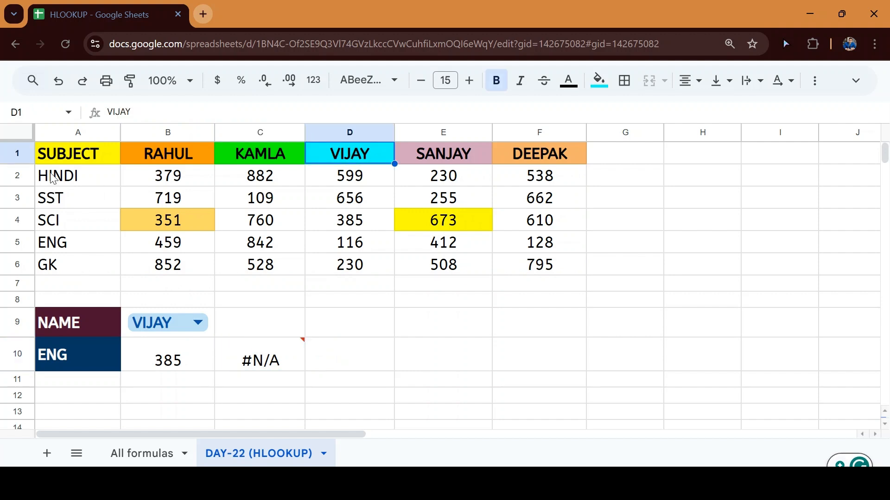
pyautogui.moveTo(54, 178); pyautogui.dragTo(76, 255)
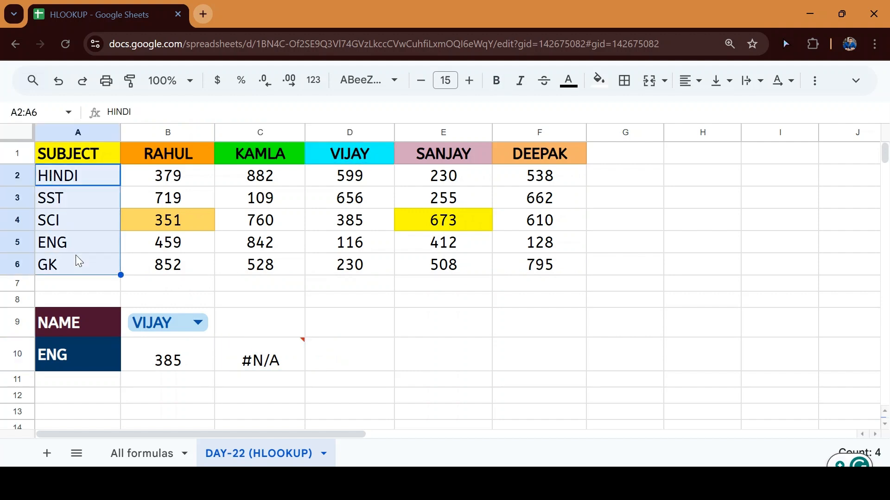
pyautogui.click(72, 362)
pyautogui.click(269, 366)
# Replace the B9 key with A10 so C10 returns 116, matching VIJAY's ENG mark in D5
pyautogui.press('F2')
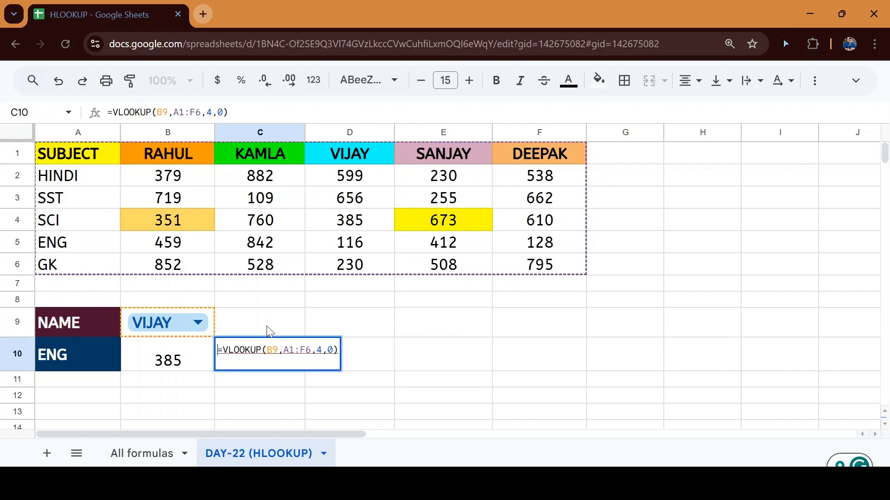
pyautogui.press('Right')
pyautogui.press('Right')
pyautogui.press('Right')
pyautogui.press('Right')
pyautogui.press('Right')
pyautogui.press('Right')
pyautogui.press('Right')
pyautogui.press('Right')
pyautogui.hotkey('shift', 'Right')
pyautogui.hotkey('shift', 'Right')
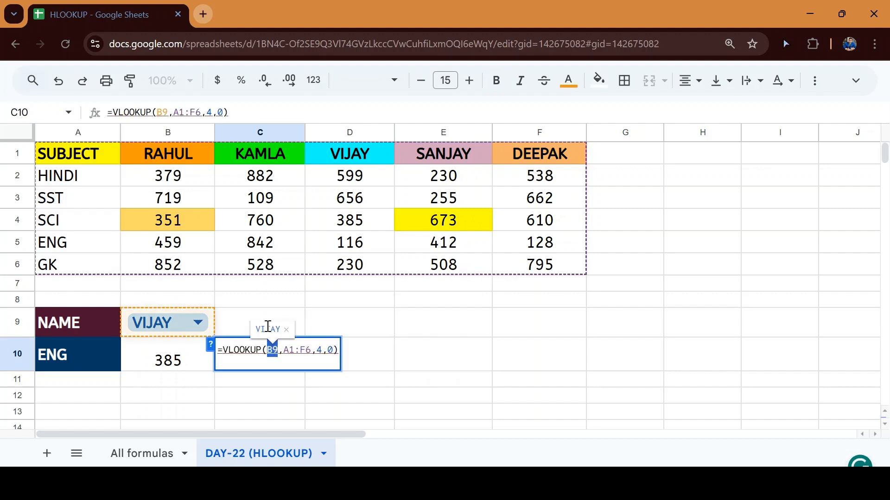
pyautogui.press('BackSpace')
pyautogui.click(92, 348)
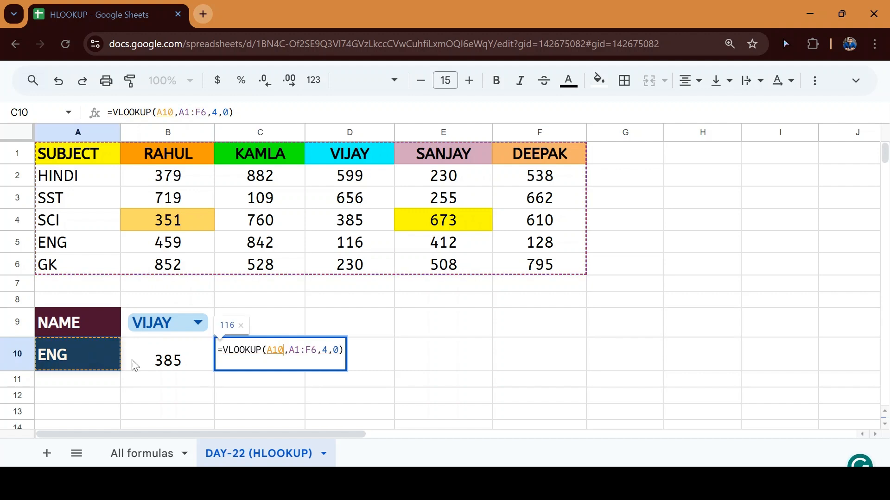
pyautogui.press('Return')
pyautogui.press('Up')
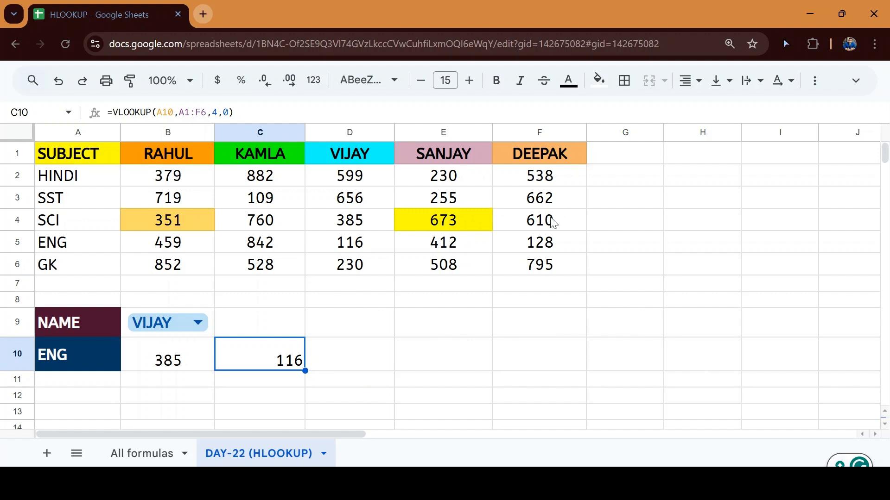
pyautogui.doubleClick(351, 245)
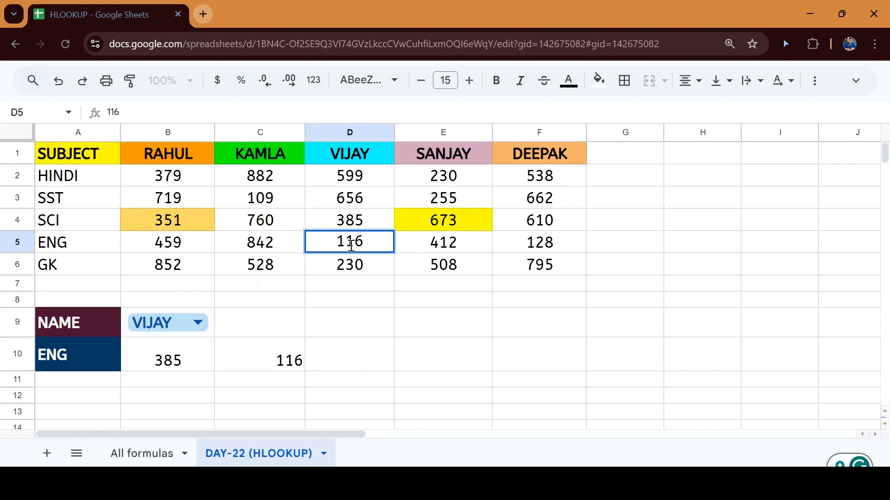
pyautogui.press('Escape')
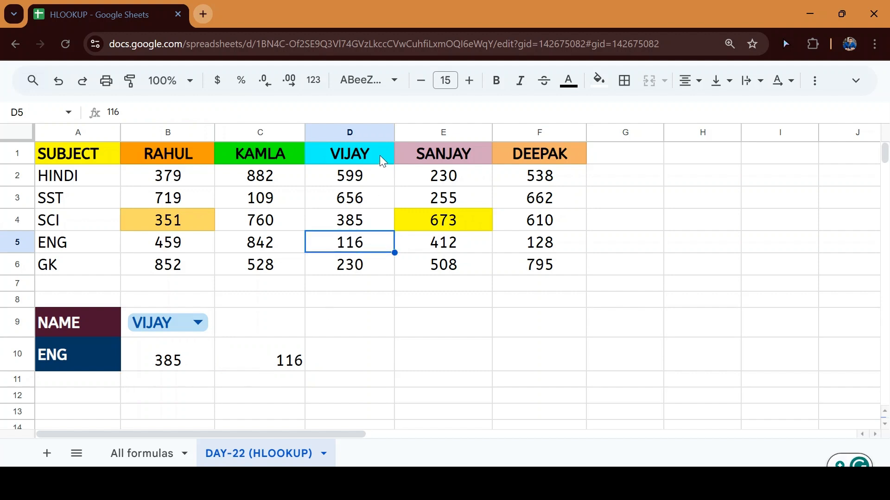
# Switch the student to RAHUL and delete the VLOOKUP formula from C10
pyautogui.click(196, 326)
pyautogui.click(183, 354)
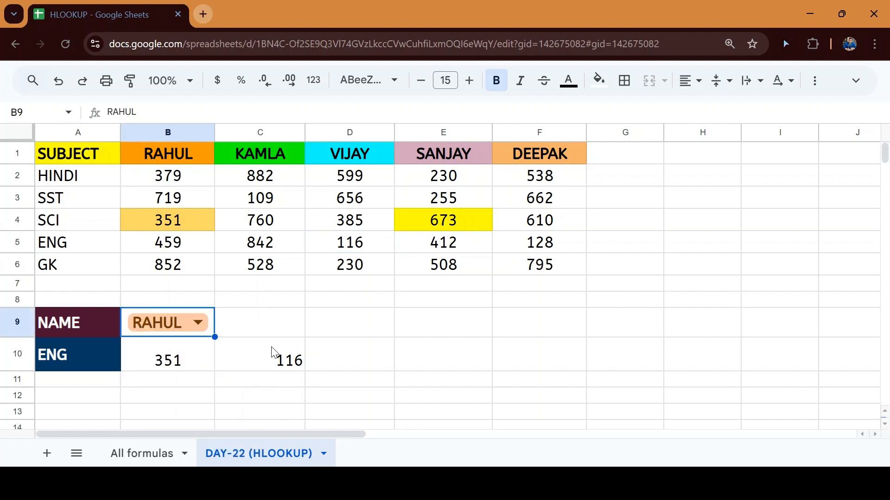
pyautogui.click(268, 361)
pyautogui.click(142, 367)
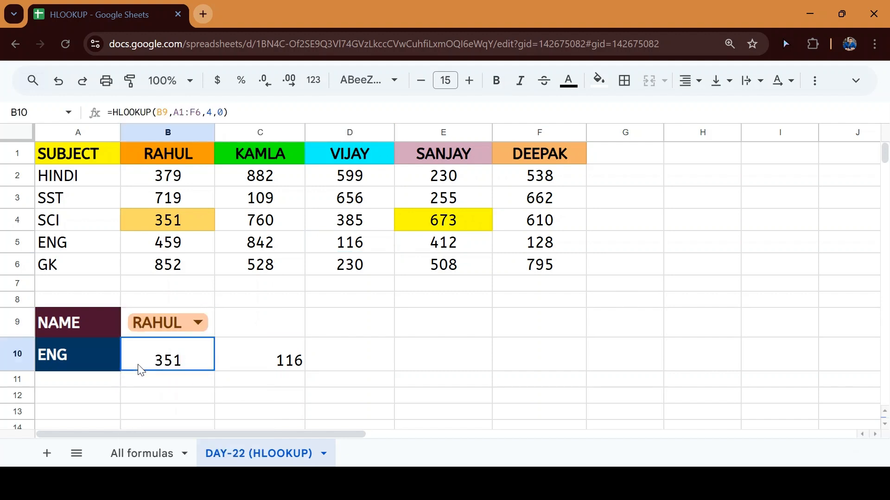
pyautogui.click(270, 366)
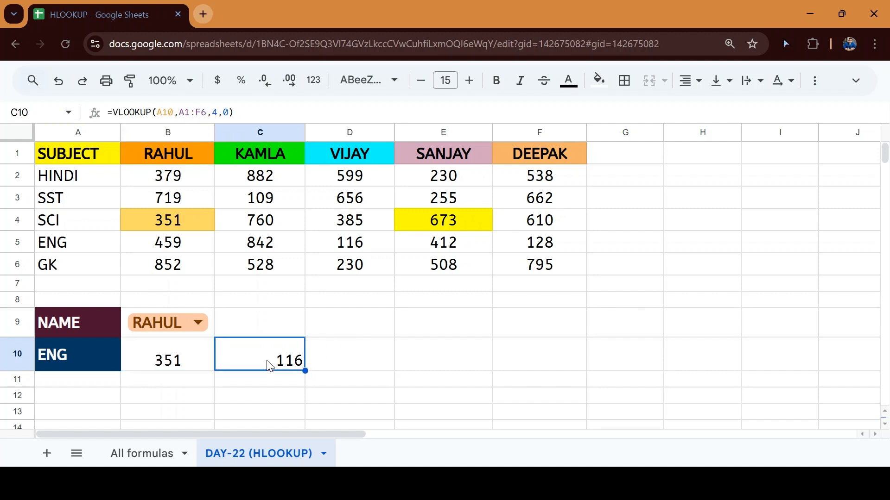
pyautogui.press('Delete')
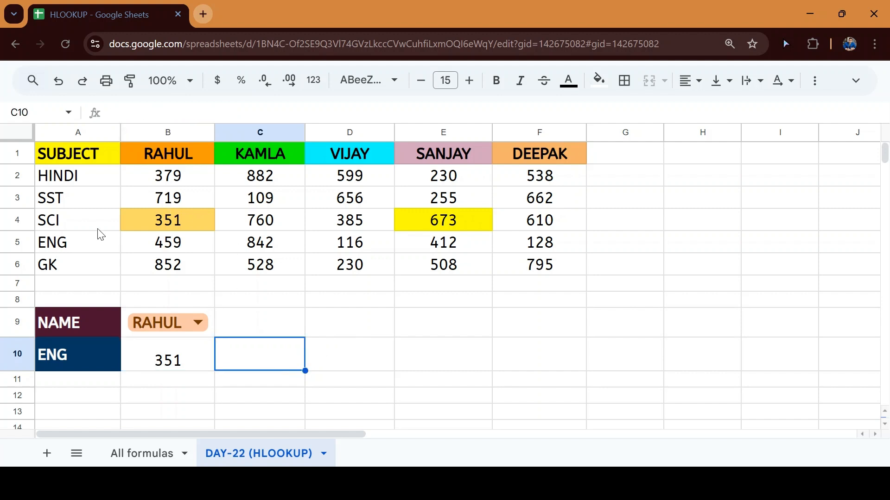
# Type the labels VLOOKUP in E9 and HLOOKUP in E10
pyautogui.click(17, 220)
pyautogui.click(445, 332)
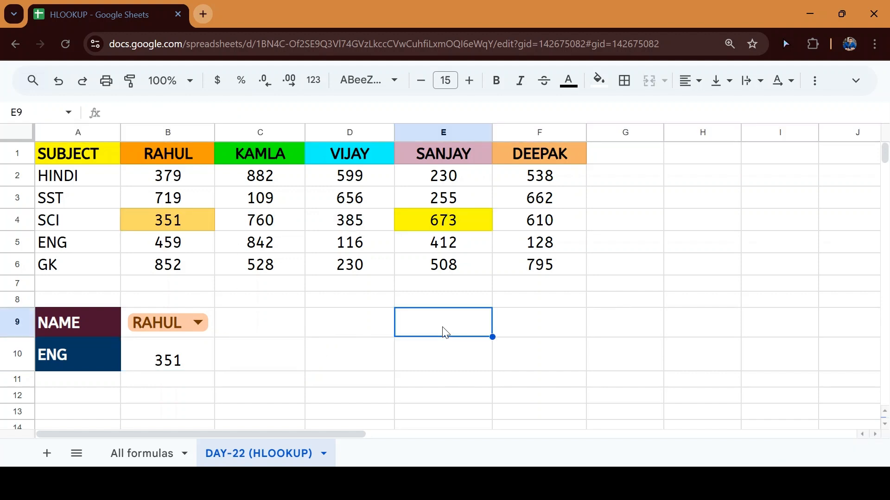
pyautogui.write('Vll')
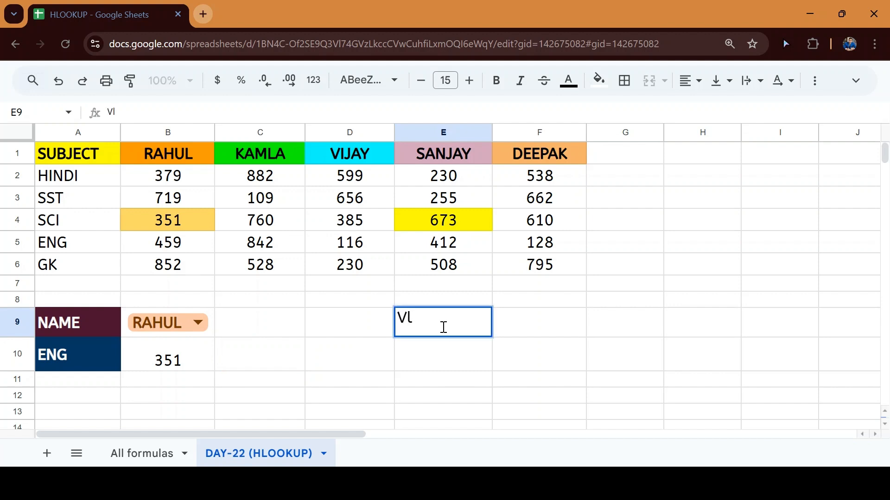
pyautogui.press('BackSpace')
pyautogui.write('LOOKUP')
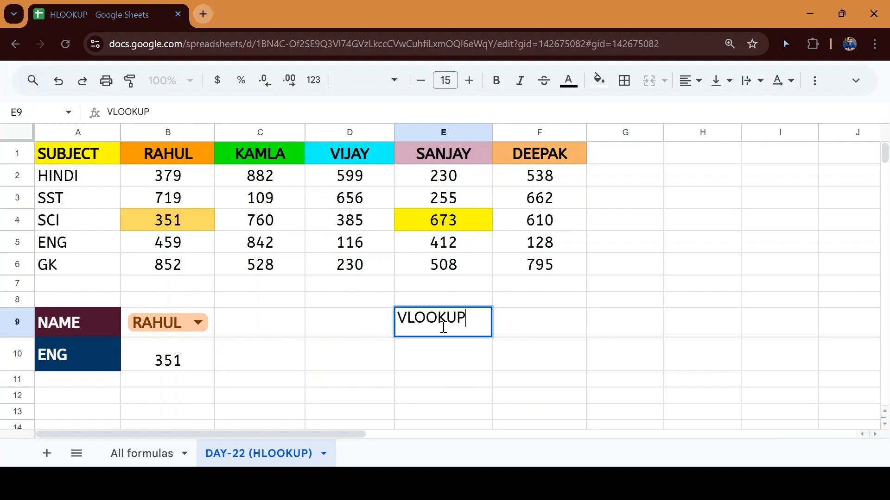
pyautogui.press('Return')
pyautogui.write('J')
pyautogui.press('BackSpace')
pyautogui.write('HL')
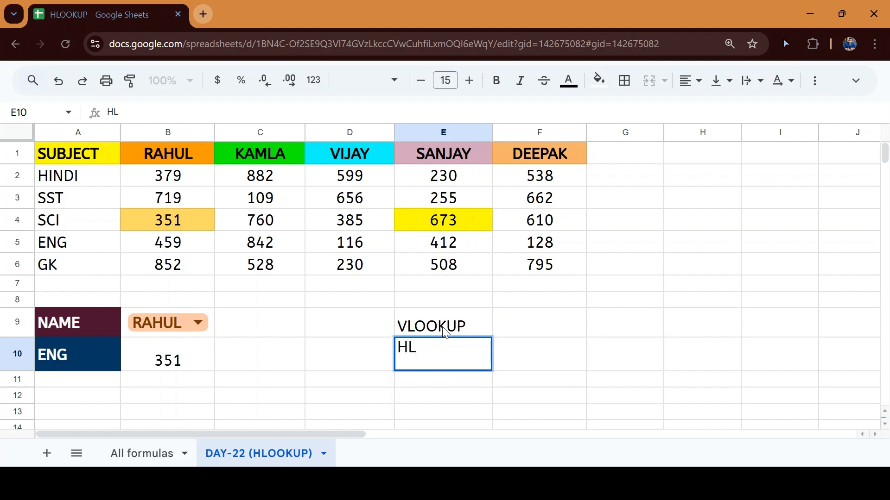
pyautogui.write('OOKUOP')
pyautogui.press('BackSpace')
pyautogui.press('BackSpace')
pyautogui.write('P')
pyautogui.press('Return')
# Add Column in F9 and ROW in F10, then select E9:F10
pyautogui.press('Up')
pyautogui.press('Up')
pyautogui.press('Right')
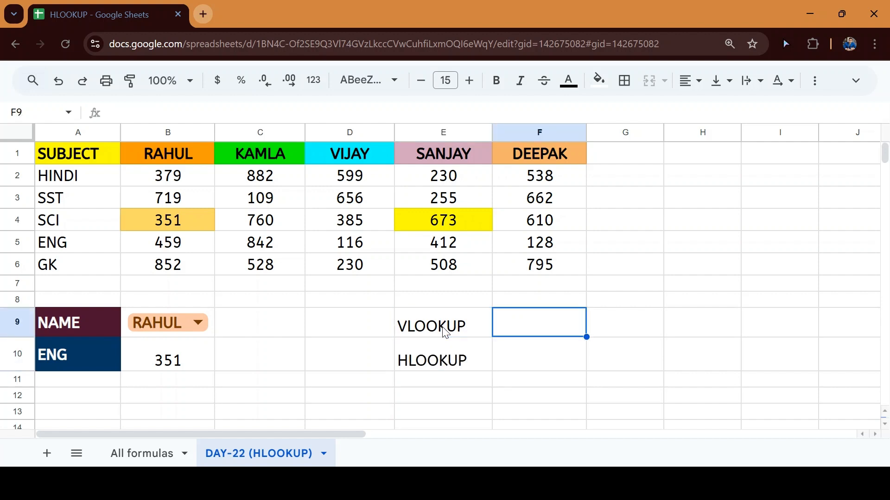
pyautogui.write('Column')
pyautogui.press('Return')
pyautogui.write('R')
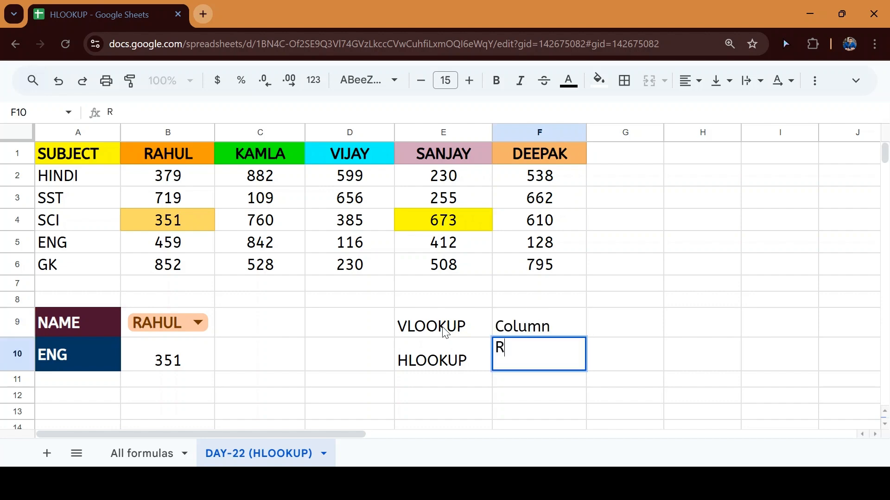
pyautogui.write('OW')
pyautogui.press('Return')
pyautogui.press('Up')
pyautogui.press('Up')
pyautogui.press('Up')
pyautogui.click(445, 333)
pyautogui.hotkey('shift', 'Right')
pyautogui.hotkey('shift', 'Down')
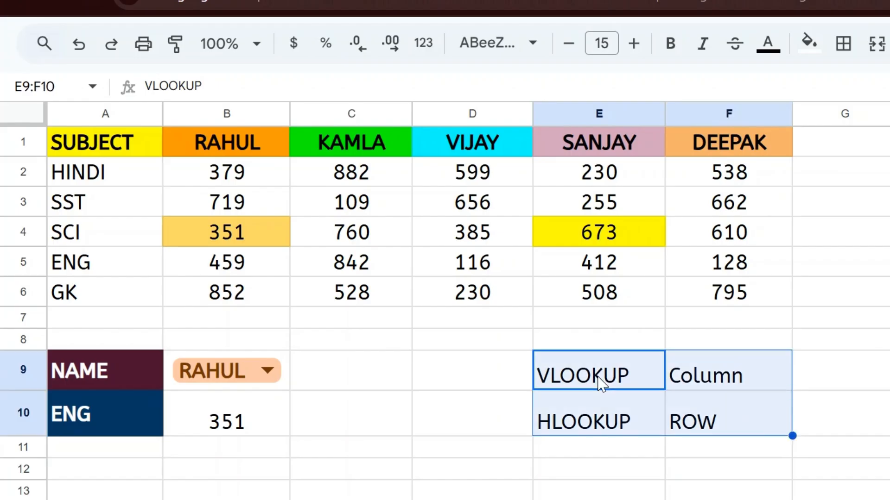
# Walk the marks table from A1 across the student headers and down to SCI in A4
pyautogui.press('Down')
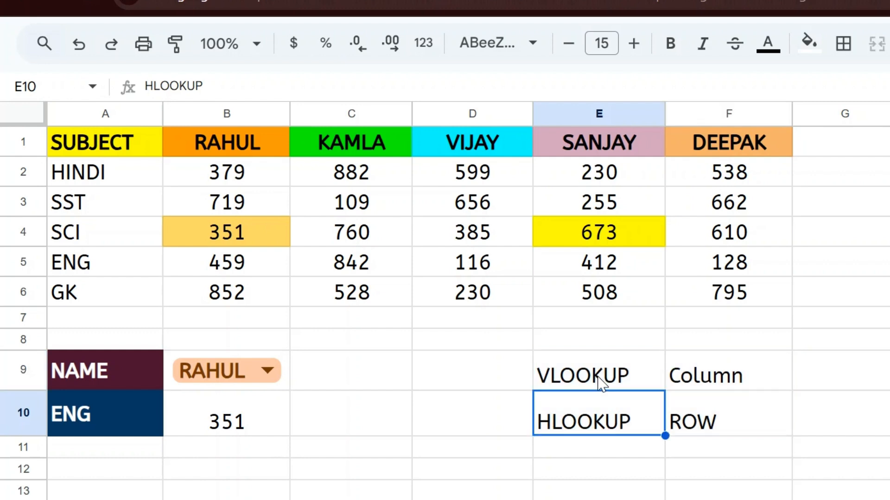
pyautogui.press('Up')
pyautogui.press('Up')
pyautogui.press('Up')
pyautogui.press('Up')
pyautogui.hotkey('ctrl', 'Home')
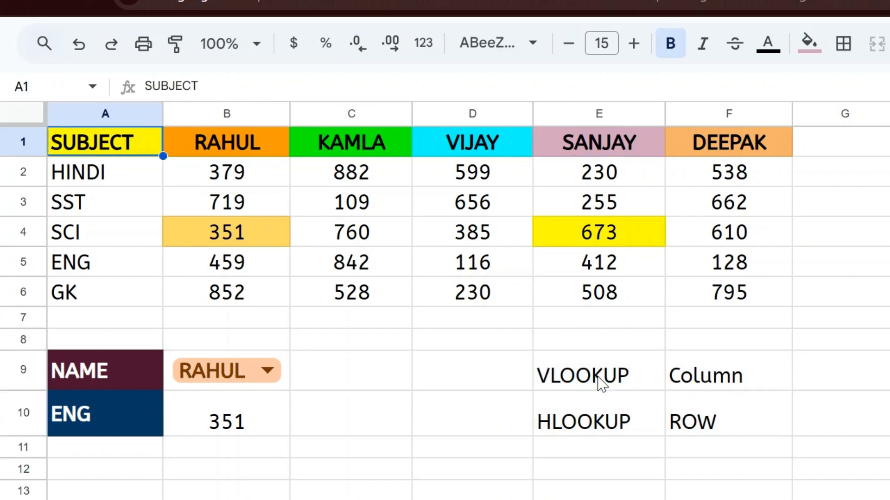
pyautogui.press('Down')
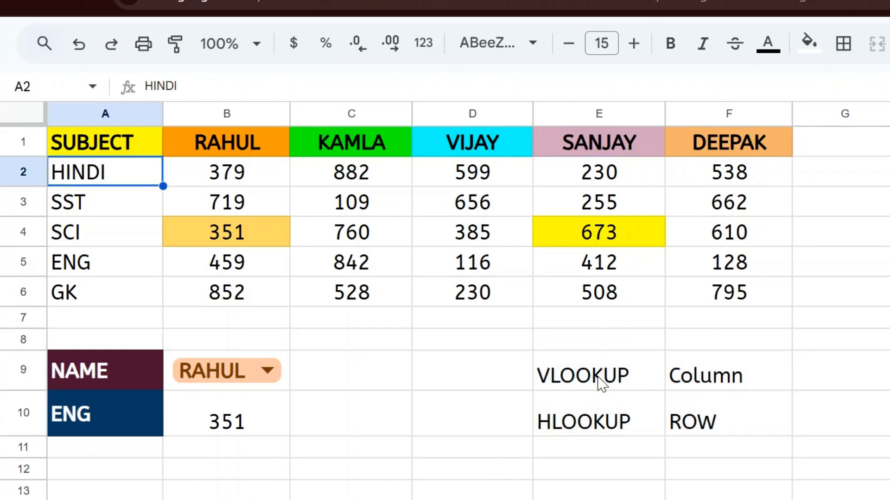
pyautogui.press('Right')
pyautogui.press('Up')
pyautogui.press('Right')
pyautogui.press('Right')
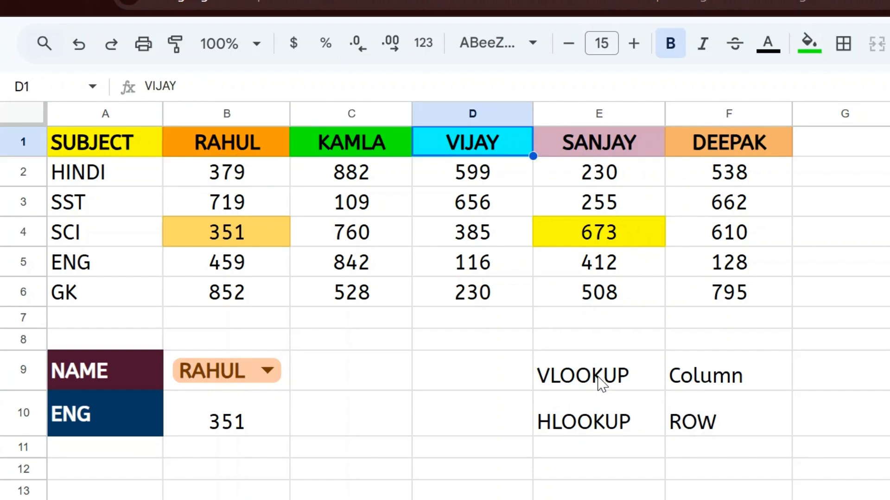
pyautogui.press('Right')
pyautogui.press('Right')
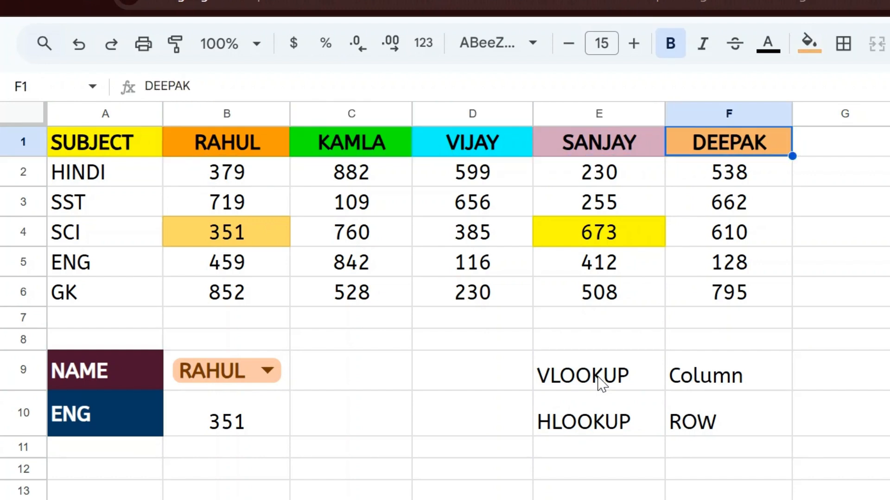
pyautogui.press('Right')
pyautogui.press('Left')
pyautogui.press('Home')
pyautogui.press('Right')
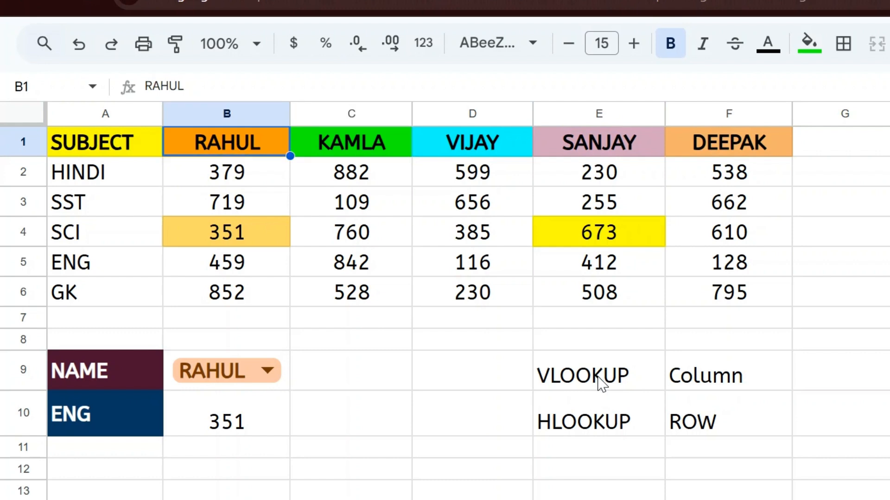
pyautogui.press('Left')
pyautogui.press('Down')
pyautogui.press('Down')
pyautogui.press('Down')
pyautogui.press('Down')
pyautogui.press('Down')
pyautogui.press('Down')
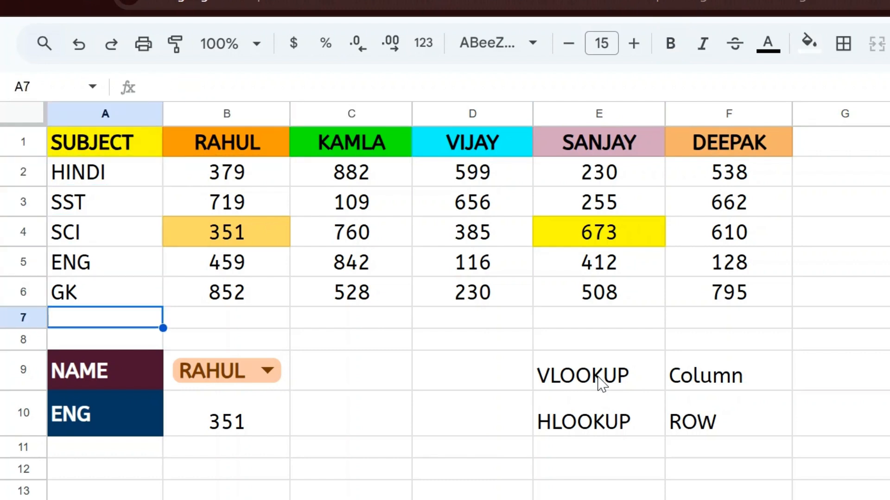
pyautogui.press('Up')
pyautogui.press('Up')
pyautogui.press('Up')
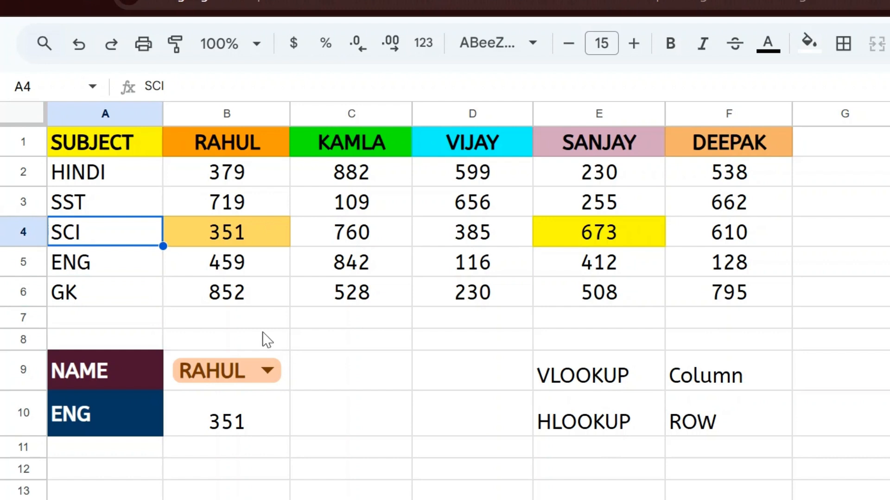
# Check RAHUL's SCI mark 351 in B4 against the lookup cells B9:B10
pyautogui.click(221, 238)
pyautogui.hotkey('ctrl', 'Up')
pyautogui.press('Down')
pyautogui.press('Down')
pyautogui.press('Down')
pyautogui.press('Down')
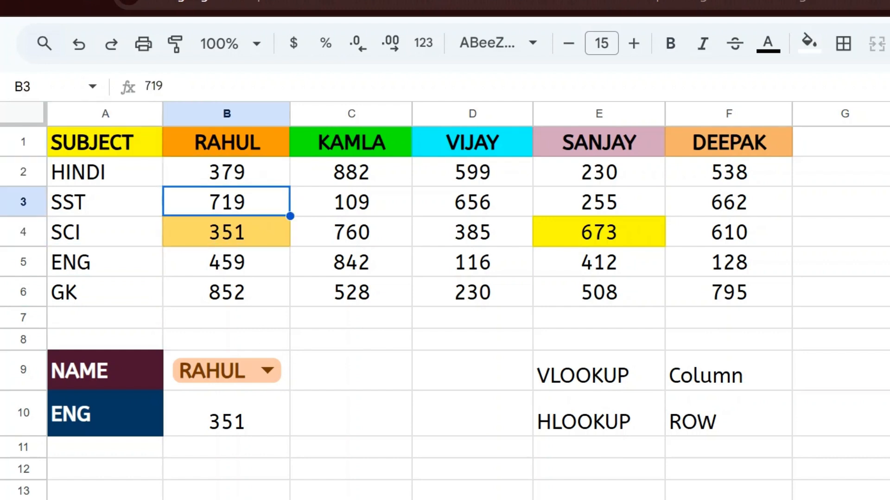
pyautogui.press('Down')
pyautogui.press('Down')
pyautogui.press('Down')
pyautogui.press('Down')
pyautogui.press('Down')
pyautogui.press('Down')
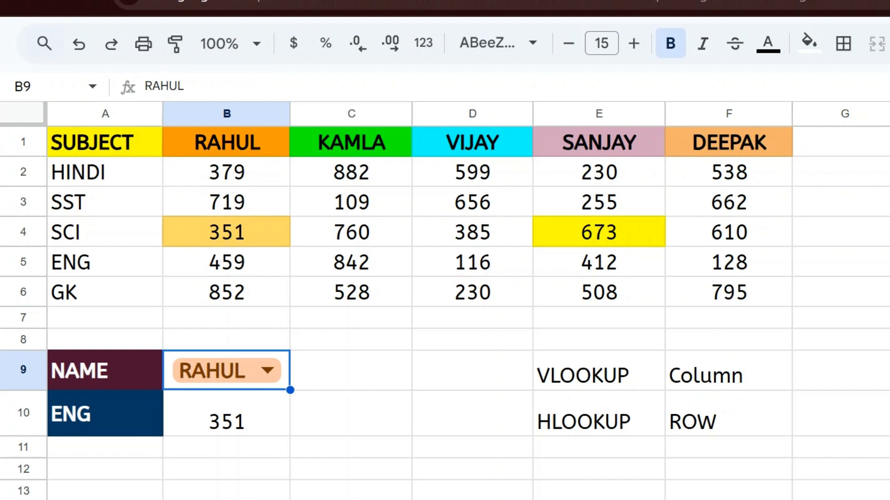
pyautogui.press('Up')
pyautogui.press('Up')
pyautogui.press('Return')
pyautogui.press('Escape')
# Set A10's subject to SCI and select the empty cell C10
pyautogui.doubleClick(109, 425)
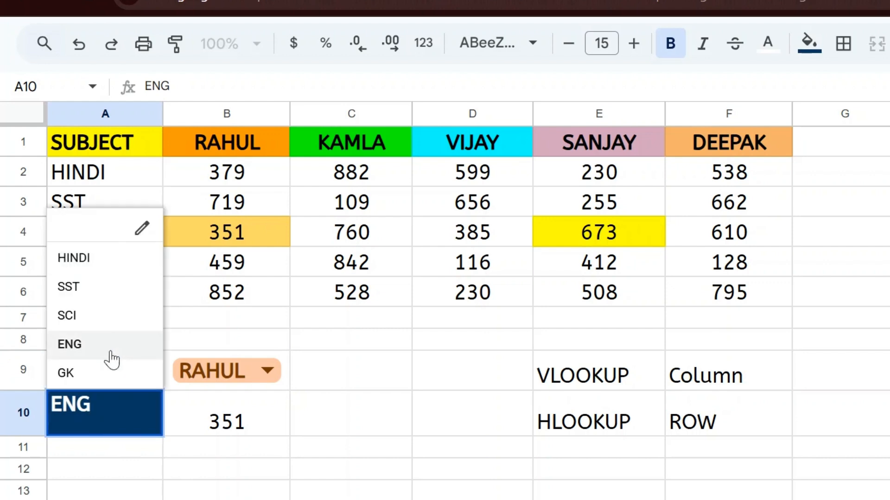
pyautogui.click(96, 315)
pyautogui.click(254, 407)
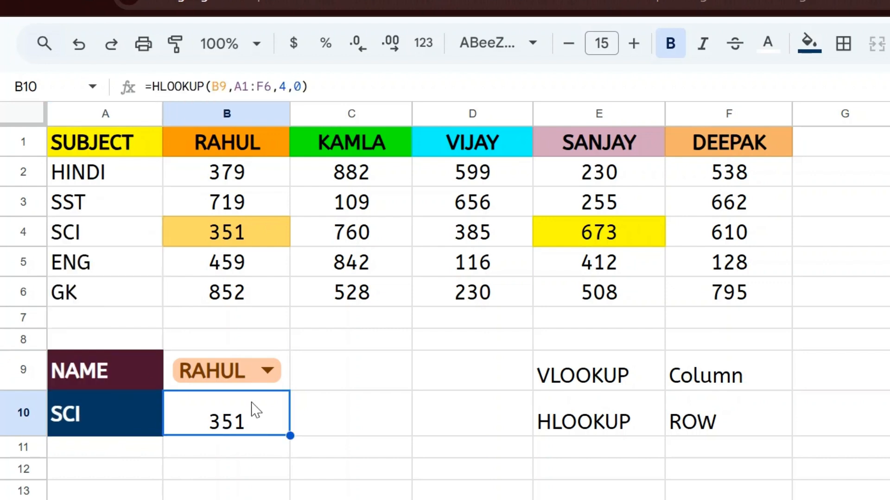
pyautogui.click(376, 409)
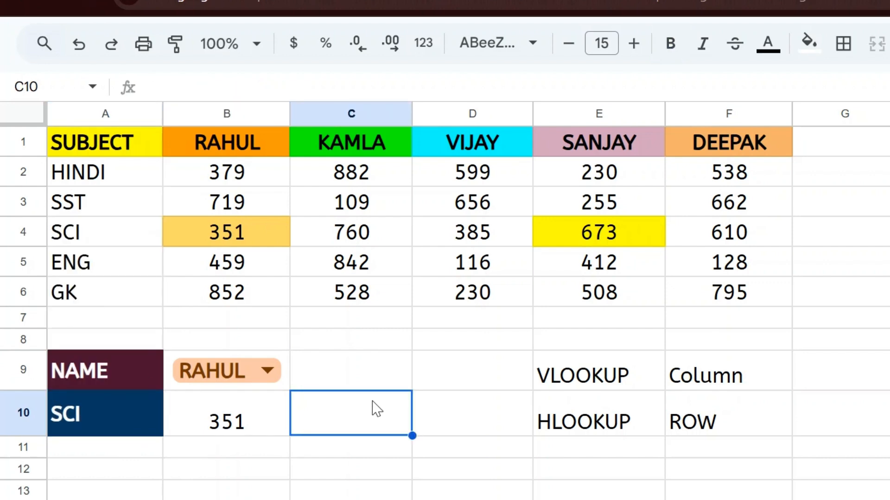
pyautogui.press('Up')
pyautogui.press('Down')
# Start C10's formula as =HLOOKUP(B9,A1:F6, with the name and table references
pyautogui.write('=')
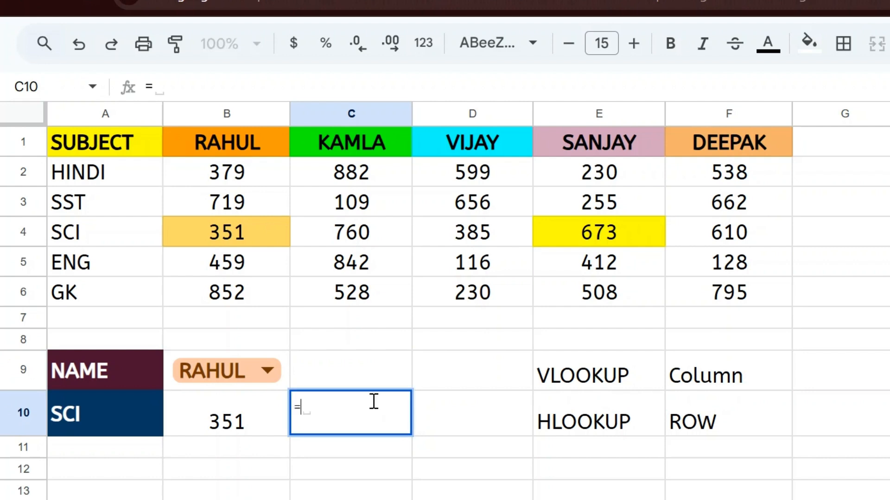
pyautogui.press('Escape')
pyautogui.write('=hl')
pyautogui.press('Tab')
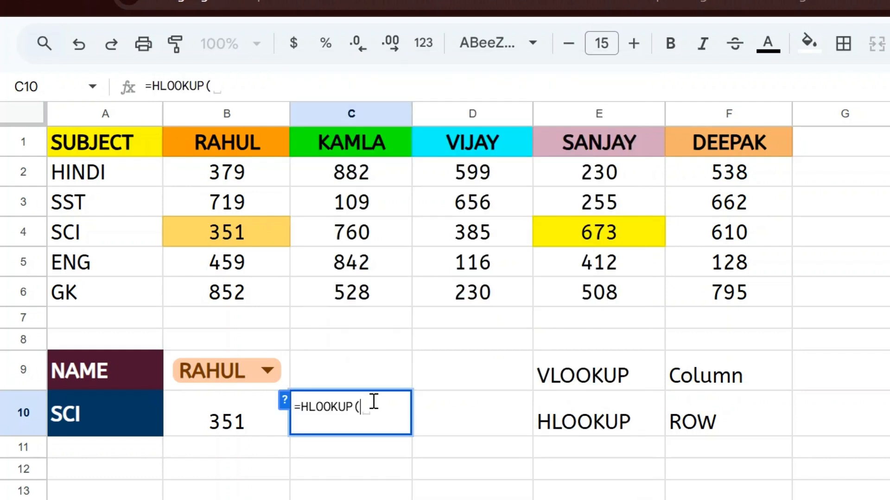
pyautogui.press('Left')
pyautogui.press('Up')
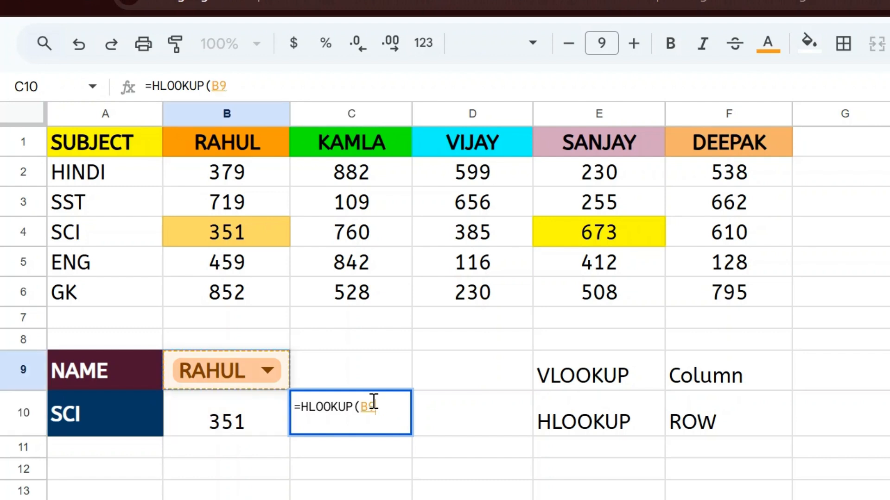
pyautogui.write(',')
pyautogui.press('Up')
pyautogui.press('Up')
pyautogui.press('Up')
pyautogui.press('Up')
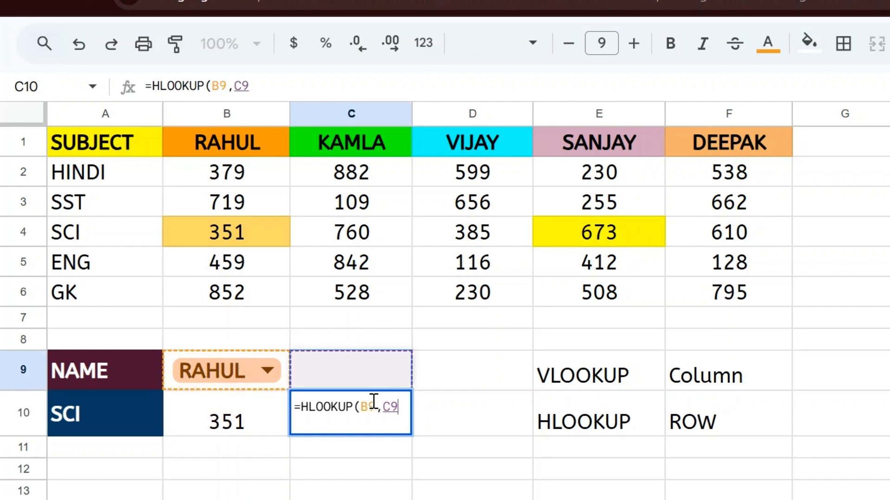
pyautogui.press('Left')
pyautogui.press('Up')
pyautogui.press('Up')
pyautogui.press('Up')
pyautogui.press('Up')
pyautogui.press('Up')
pyautogui.press('Left')
pyautogui.hotkey('shift', 'Down')
pyautogui.hotkey('shift', 'Down')
pyautogui.hotkey('shift', 'Down')
pyautogui.hotkey('shift', 'Down')
pyautogui.hotkey('shift', 'Down')
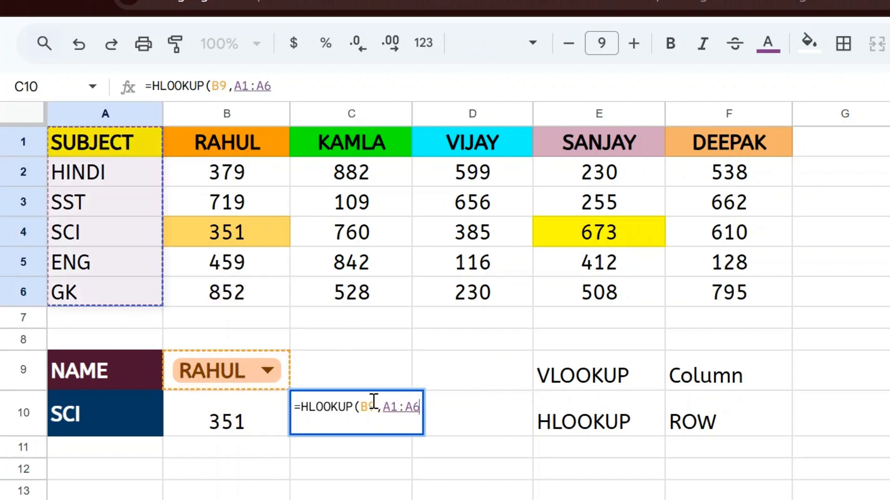
pyautogui.hotkey('shift', 'Right')
pyautogui.hotkey('shift', 'Right')
pyautogui.hotkey('shift', 'Right')
pyautogui.hotkey('shift', 'Right')
pyautogui.hotkey('shift', 'Right')
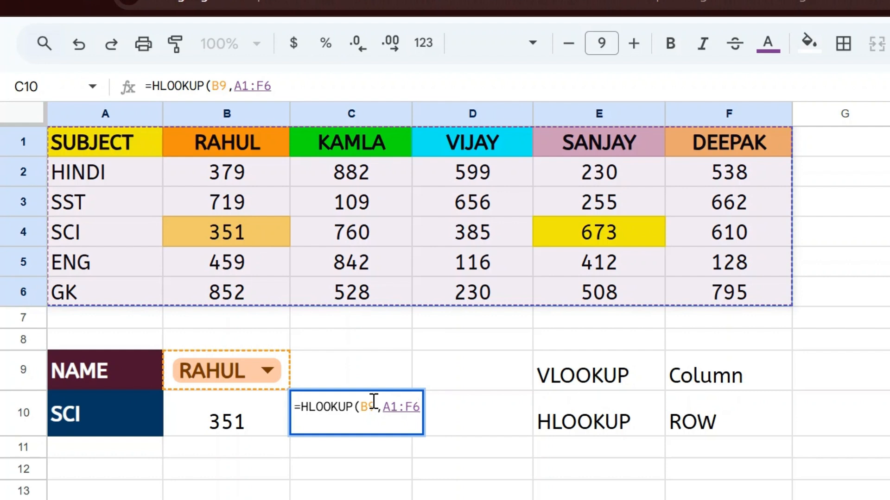
# Complete it with MATCH(A10,A1:A6,0) as the row index and 0 as the last argument
pyautogui.write(',')
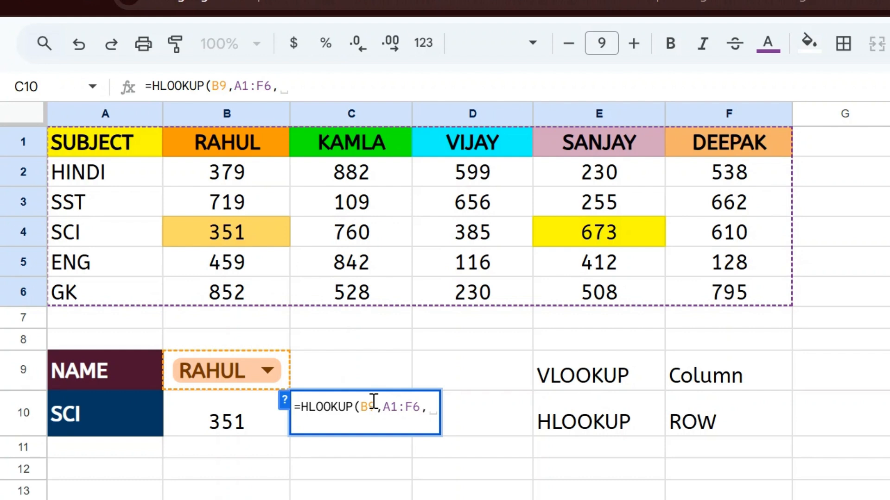
pyautogui.write('mat')
pyautogui.press('Tab')
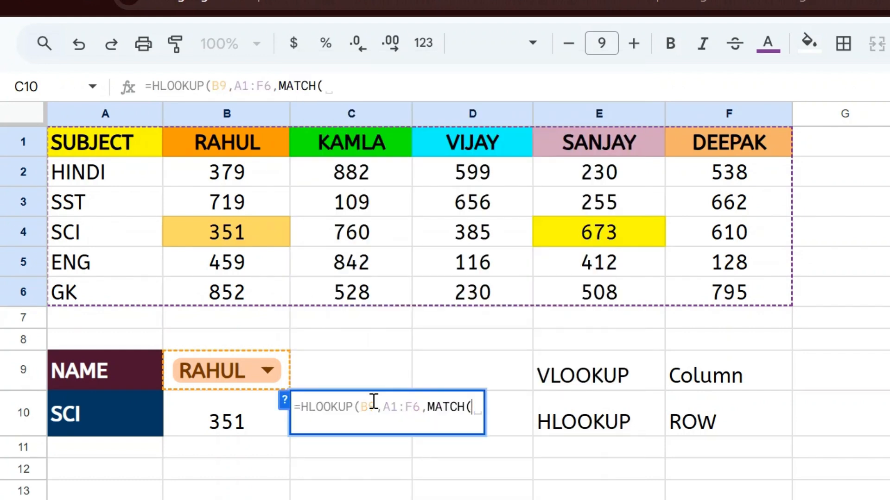
pyautogui.press('Left')
pyautogui.press('Left')
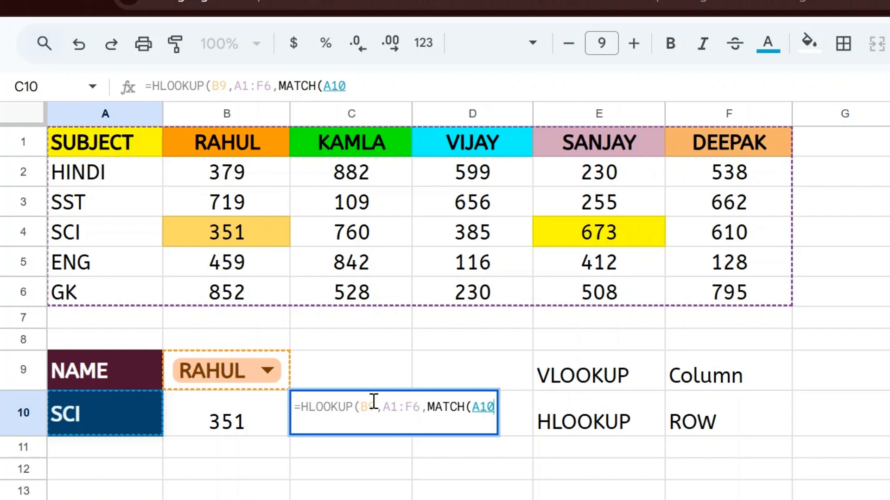
pyautogui.write(',')
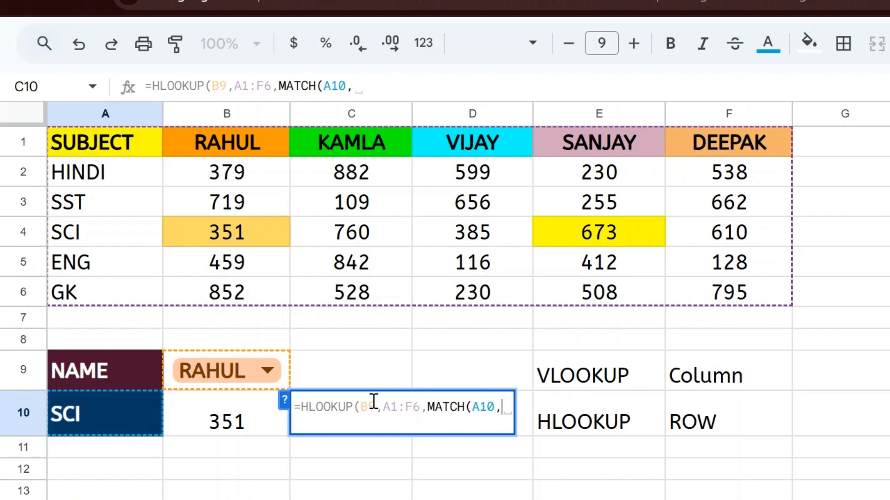
pyautogui.click(108, 150)
pyautogui.hotkey('shift', 'Down')
pyautogui.hotkey('shift', 'Down')
pyautogui.hotkey('shift', 'Down')
pyautogui.hotkey('shift', 'Down')
pyautogui.hotkey('shift', 'Down')
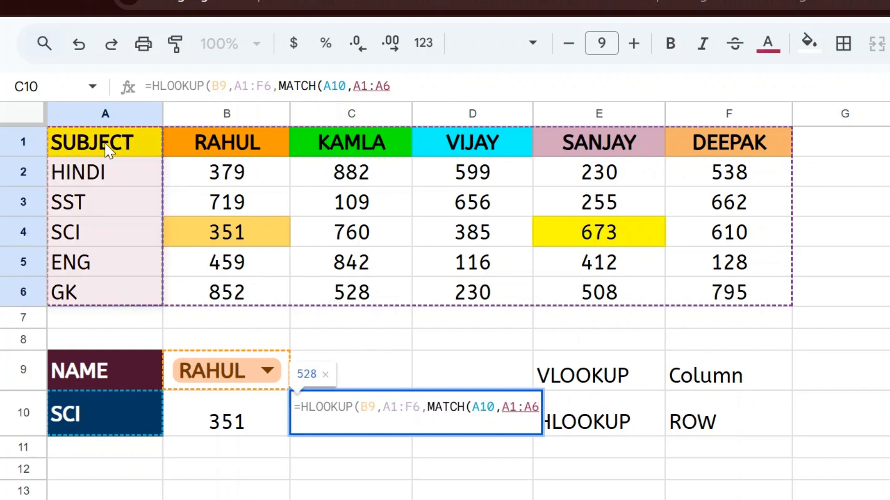
pyautogui.write(',')
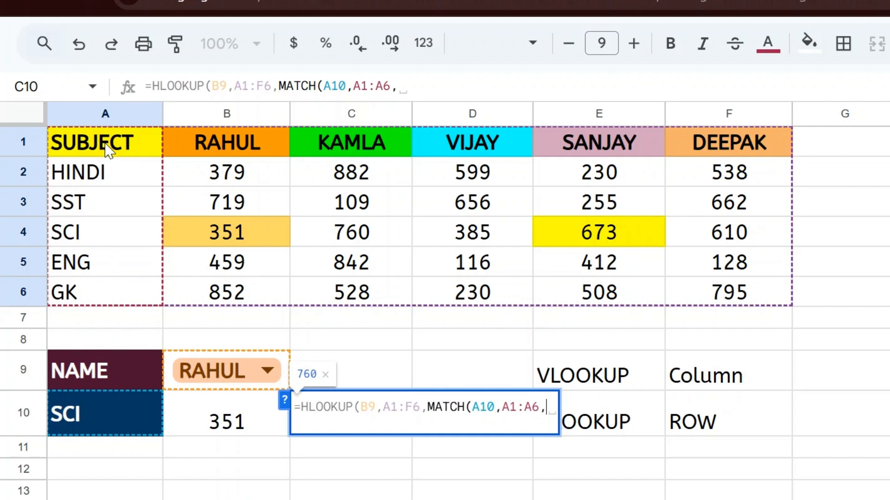
pyautogui.write('0),')
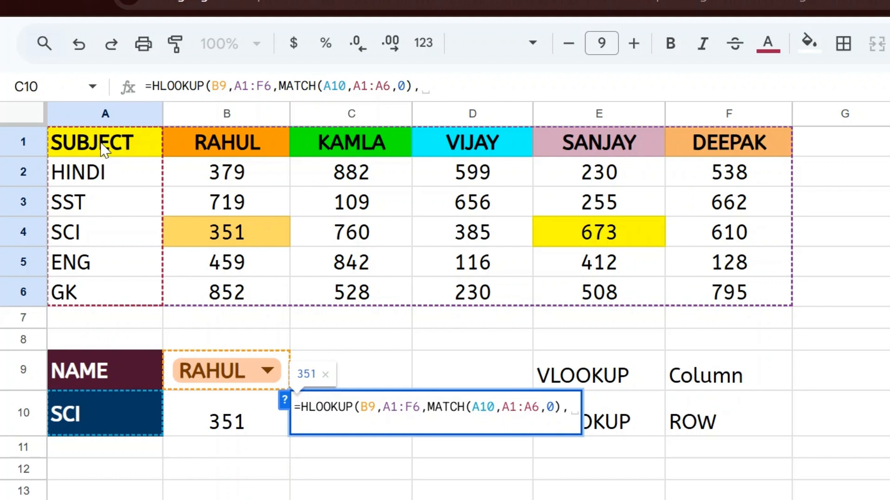
pyautogui.click(282, 399)
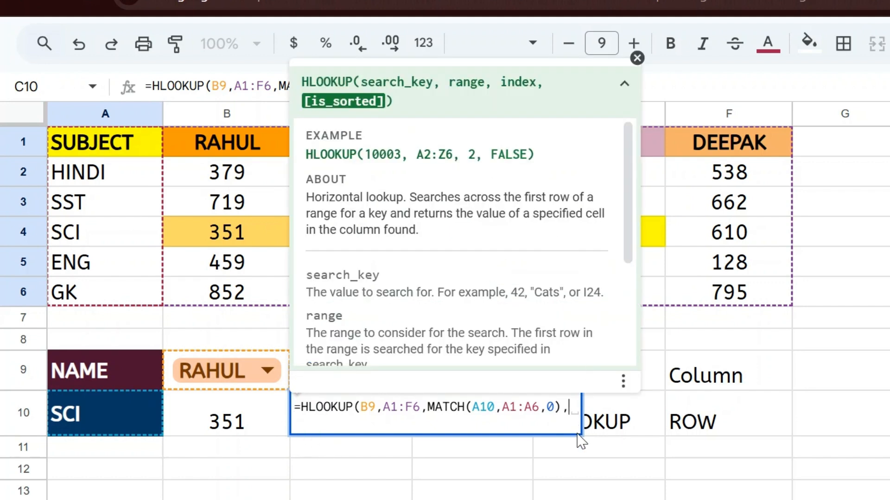
pyautogui.write('0)')
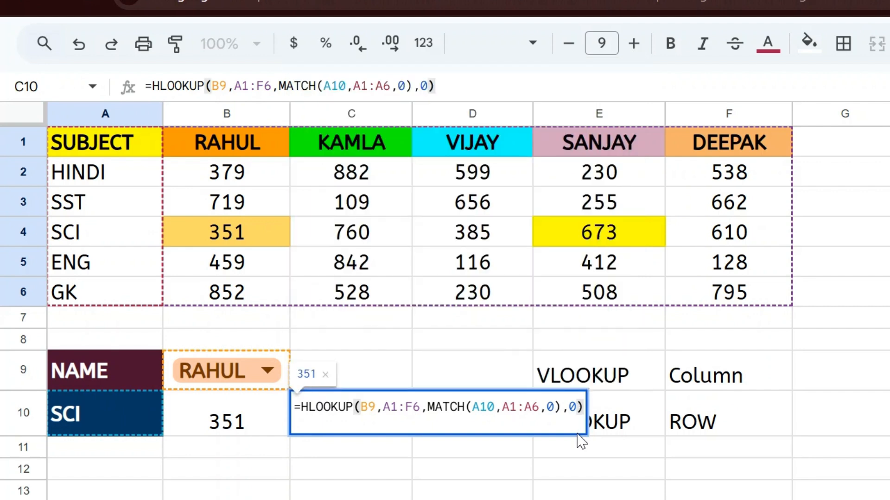
pyautogui.press('Return')
pyautogui.press('Up')
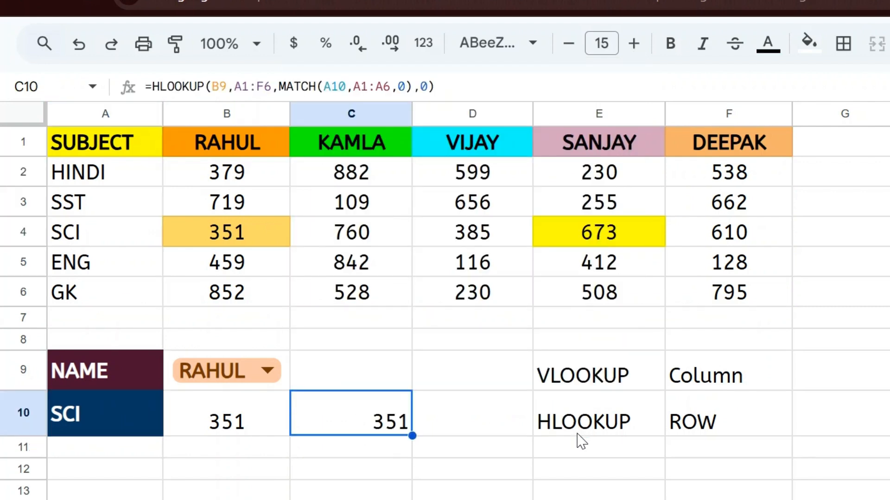
pyautogui.press('Left')
pyautogui.press('Left')
pyautogui.press('Up')
pyautogui.press('Right')
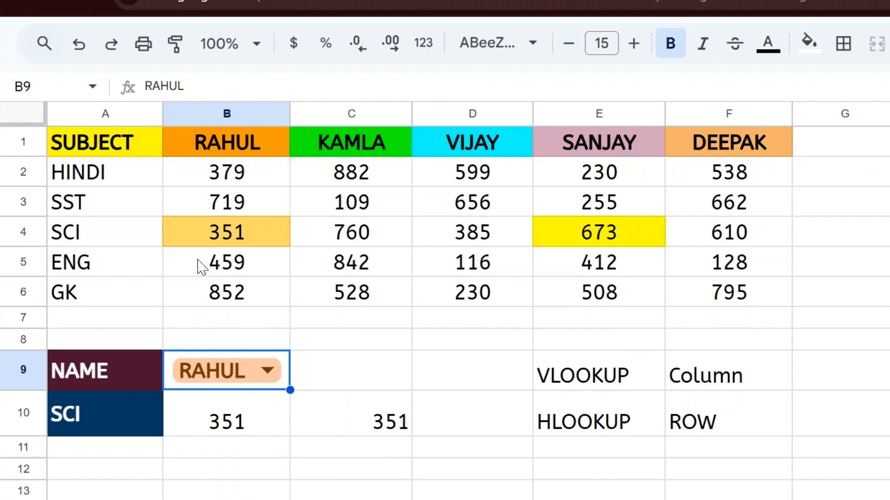
# Switch A10's subject to ENG so C10 returns 459
pyautogui.click(121, 413)
pyautogui.click(123, 415)
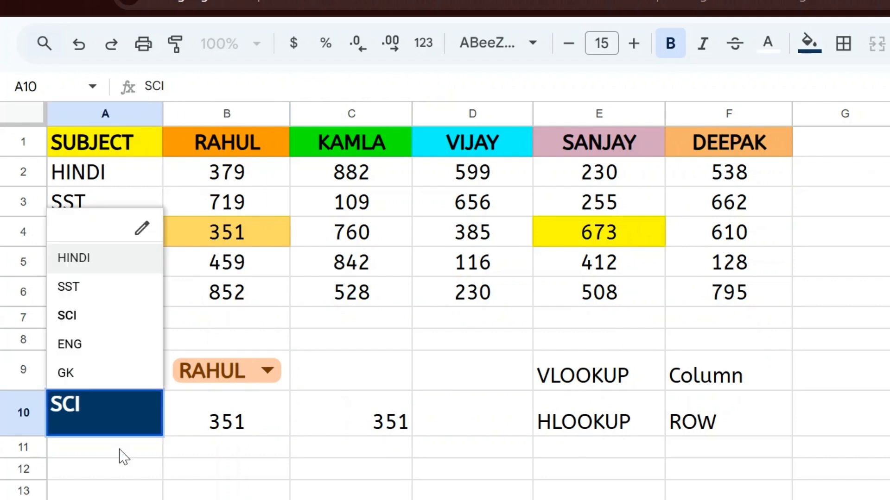
pyautogui.click(84, 348)
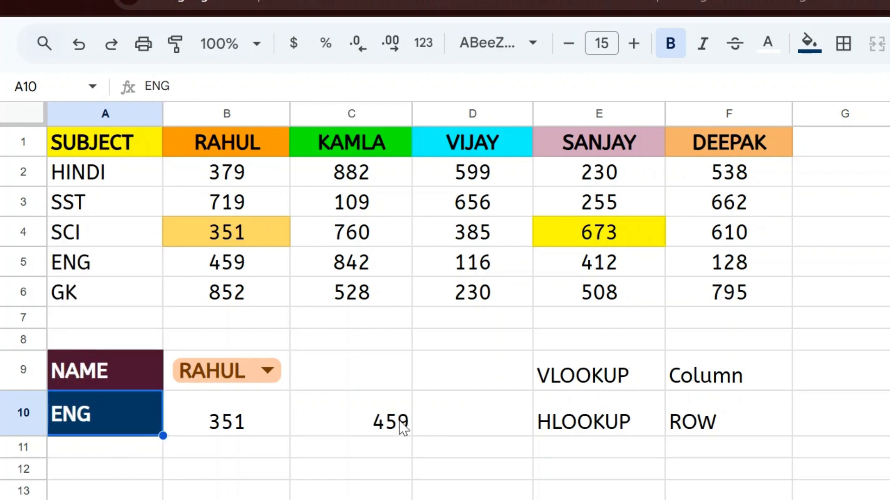
pyautogui.click(378, 417)
# Fill RAHUL's ENG mark in B5 orange and compare B10's and C10's formulas
pyautogui.click(229, 269)
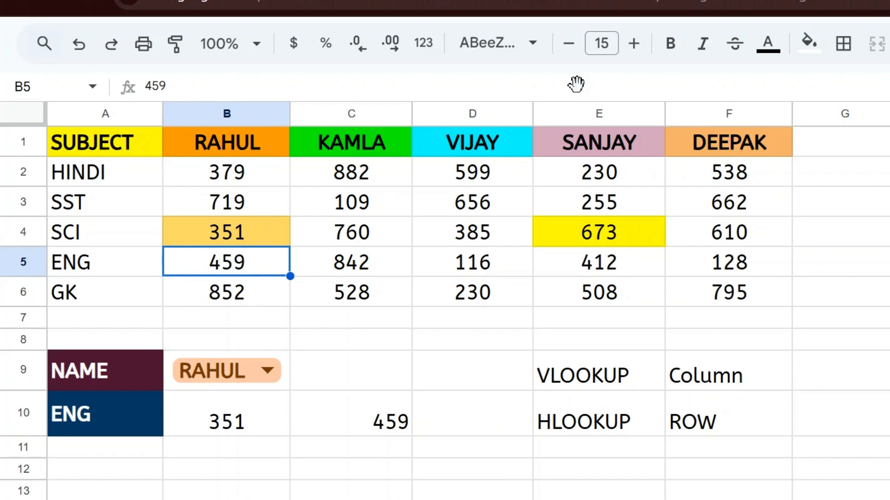
pyautogui.click(809, 43)
pyautogui.click(854, 135)
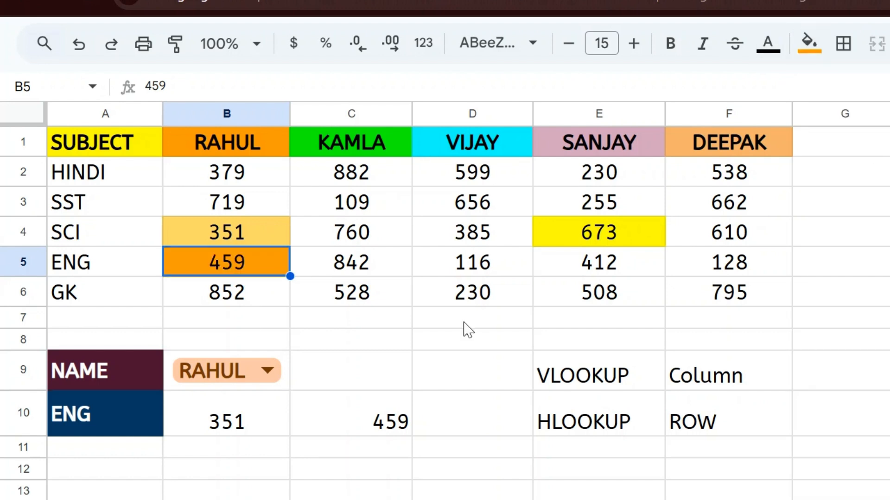
pyautogui.click(241, 423)
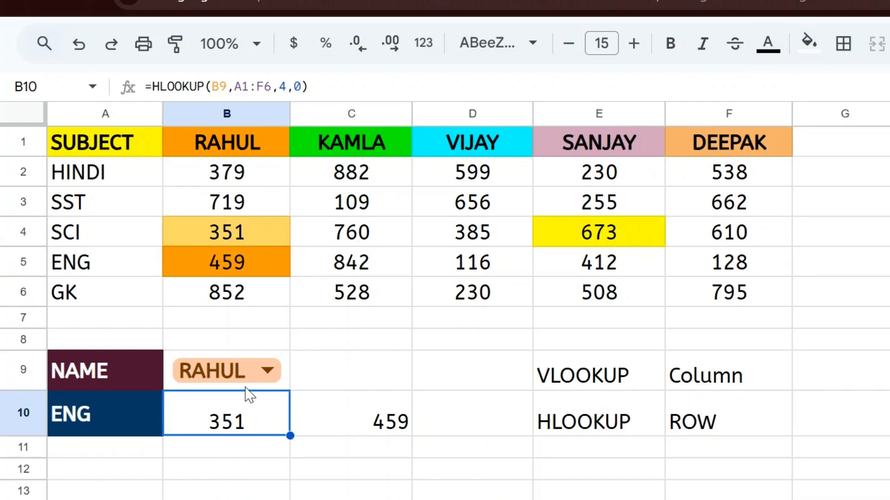
pyautogui.click(242, 267)
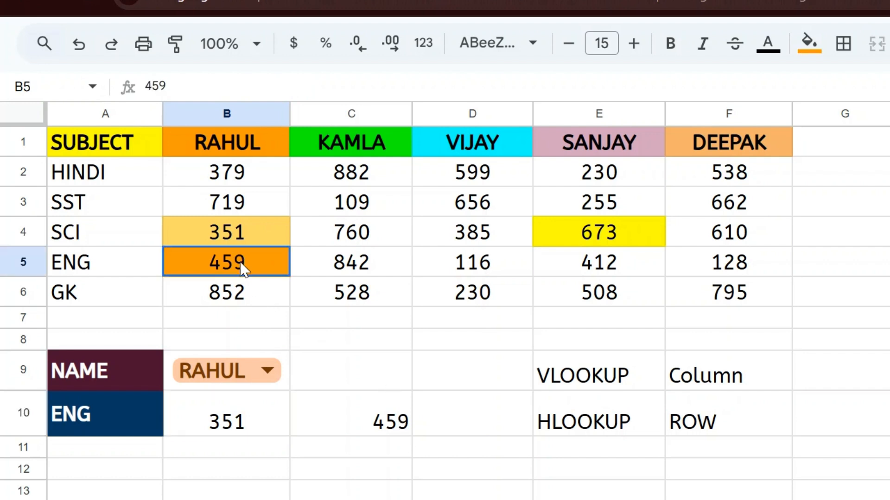
pyautogui.click(368, 419)
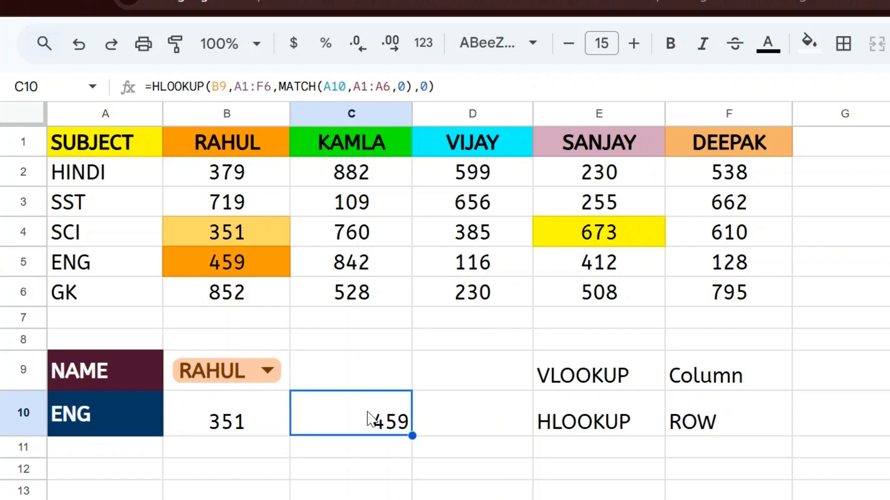
pyautogui.doubleClick(368, 419)
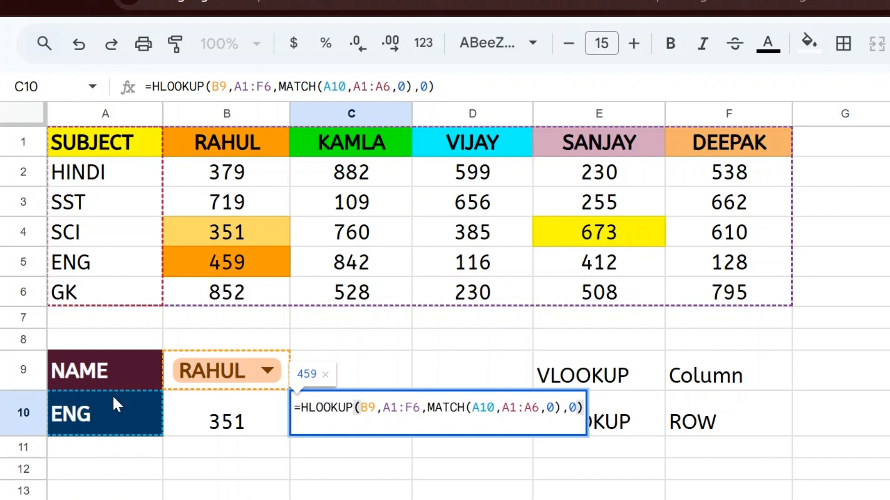
# Set A10's subject to GK
pyautogui.click(102, 406)
pyautogui.click(103, 406)
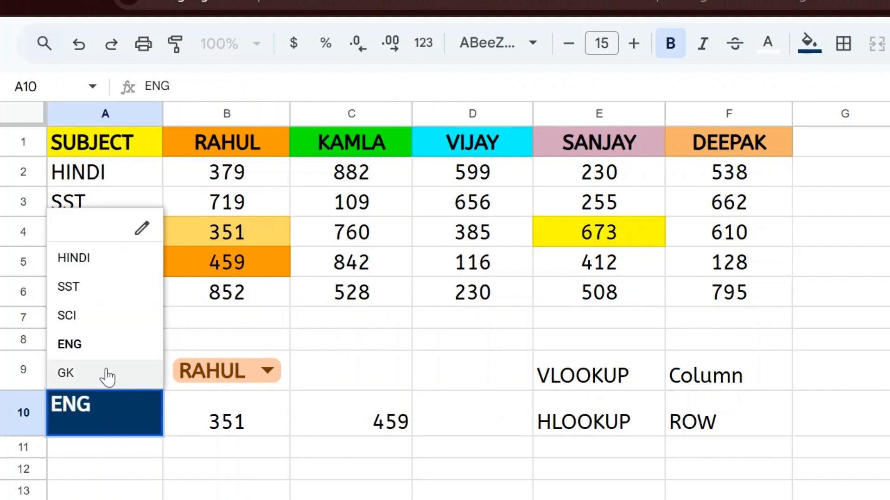
pyautogui.click(107, 373)
pyautogui.click(374, 419)
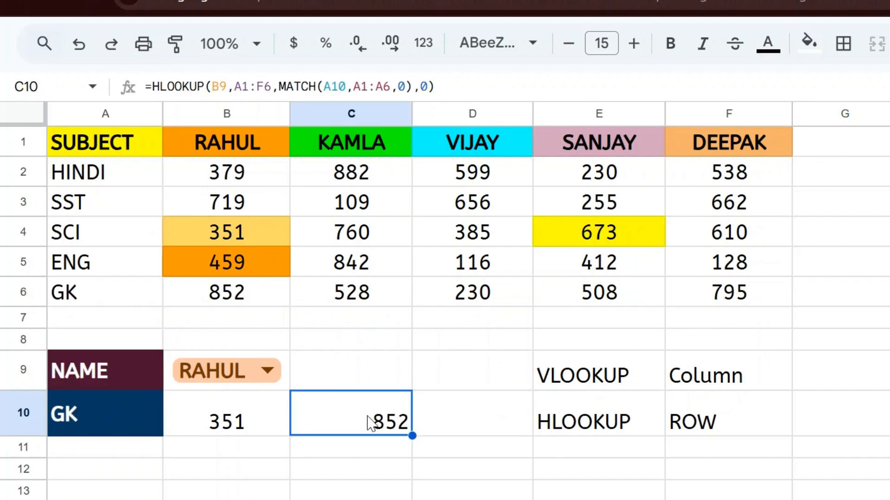
# Choose KAMLA as the student and review C10's MATCH-based formula returning 528
pyautogui.click(278, 377)
pyautogui.click(234, 456)
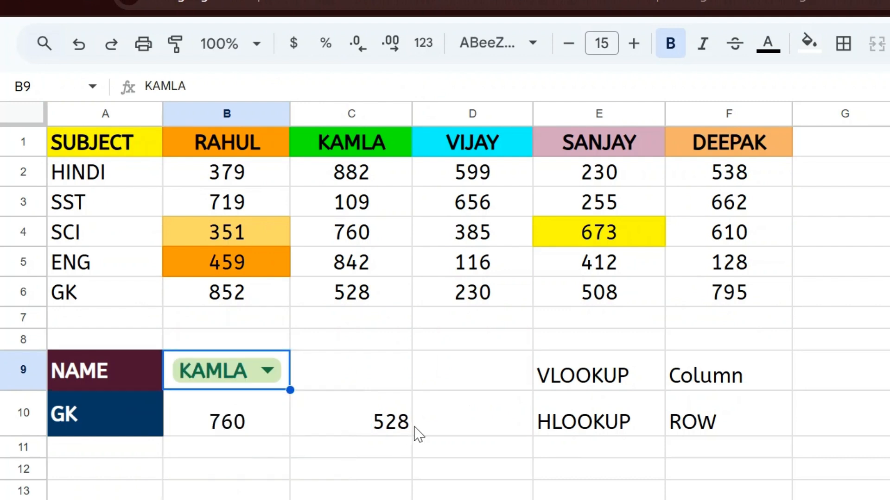
pyautogui.click(364, 421)
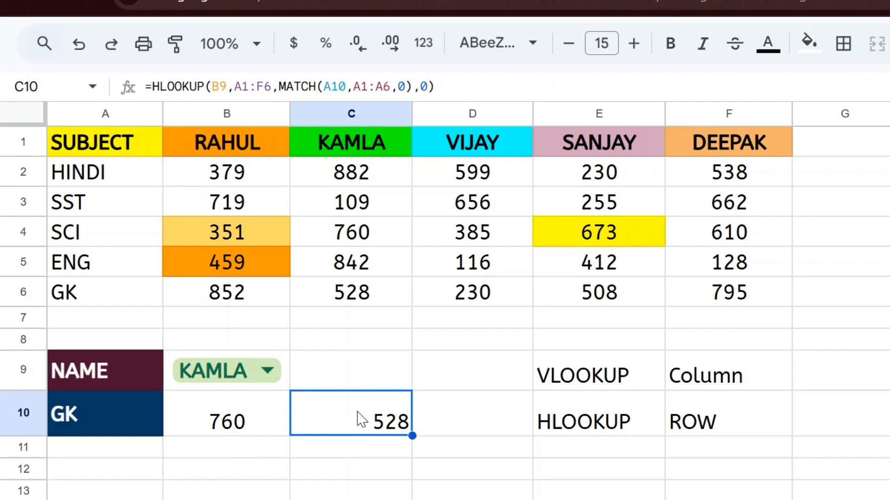
pyautogui.doubleClick(359, 417)
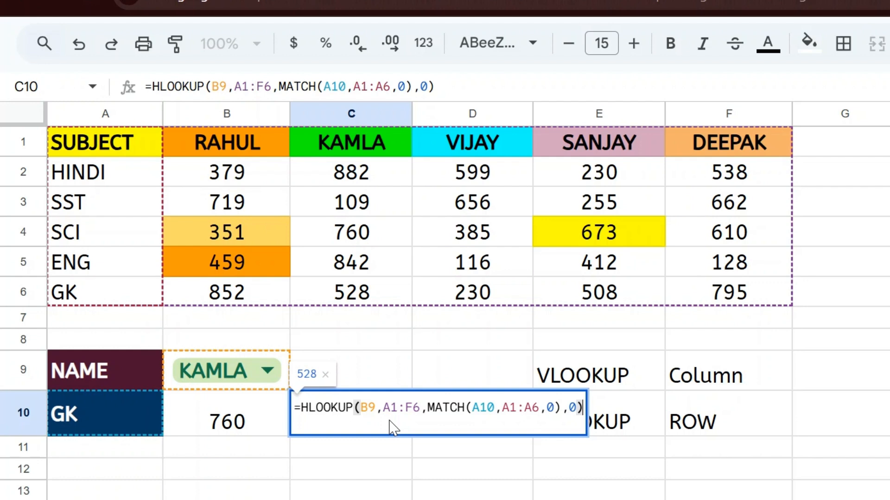
pyautogui.press('Escape')
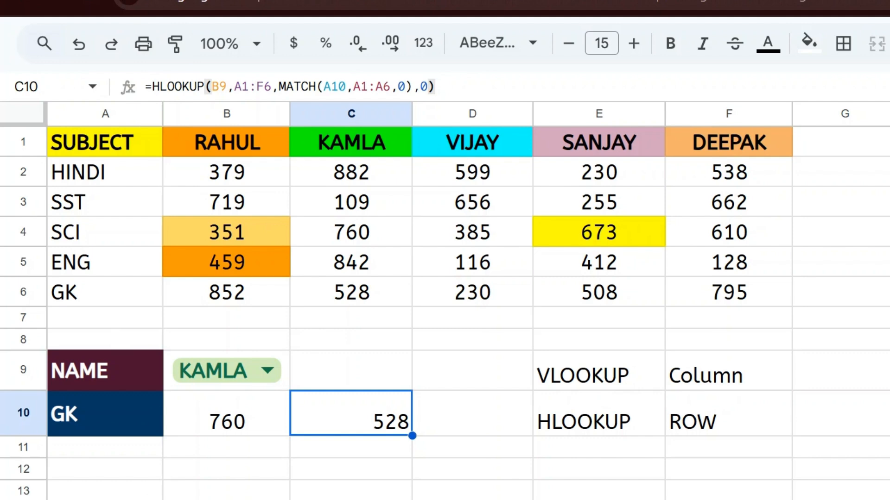
pyautogui.hotkey('ctrl', 'shift', 'f')
pyautogui.click(70, 69)
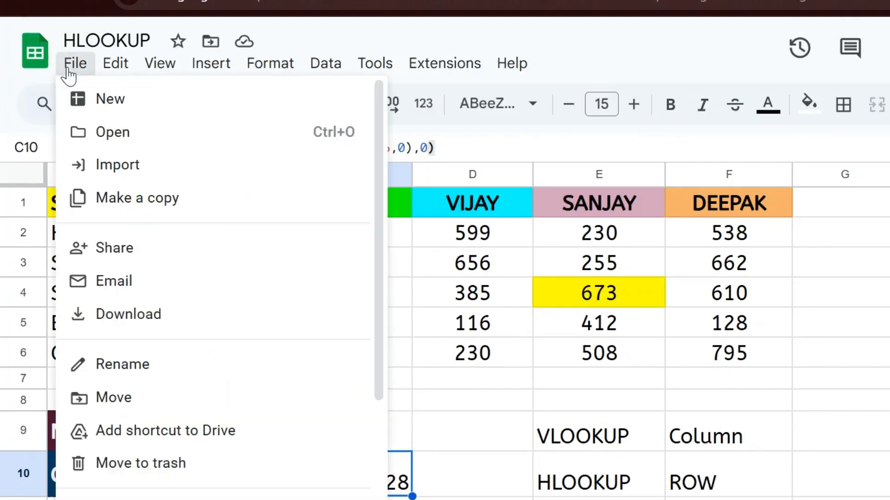
# Create a new blank spreadsheet and copy the A9:B10 name and subject block
pyautogui.moveTo(115, 111)
pyautogui.click(431, 102)
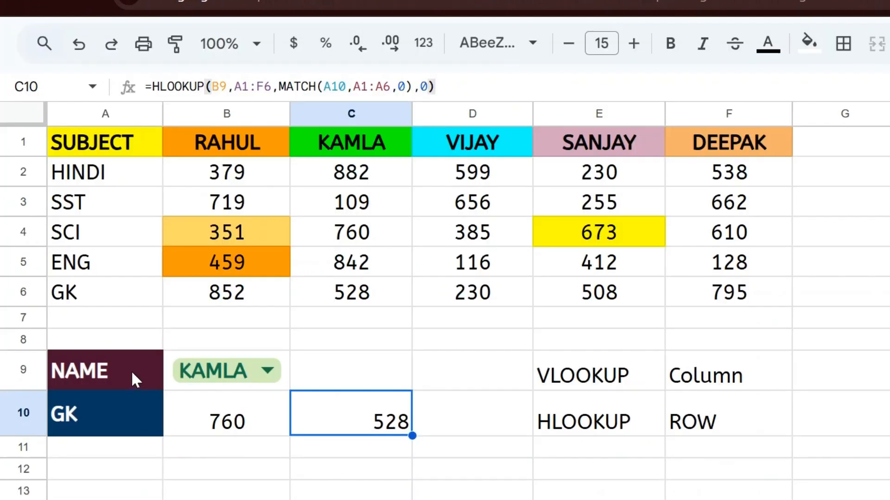
pyautogui.click(133, 378)
pyautogui.hotkey('shift', 'Down')
pyautogui.hotkey('shift', 'Right')
pyautogui.hotkey('ctrl', 'c')
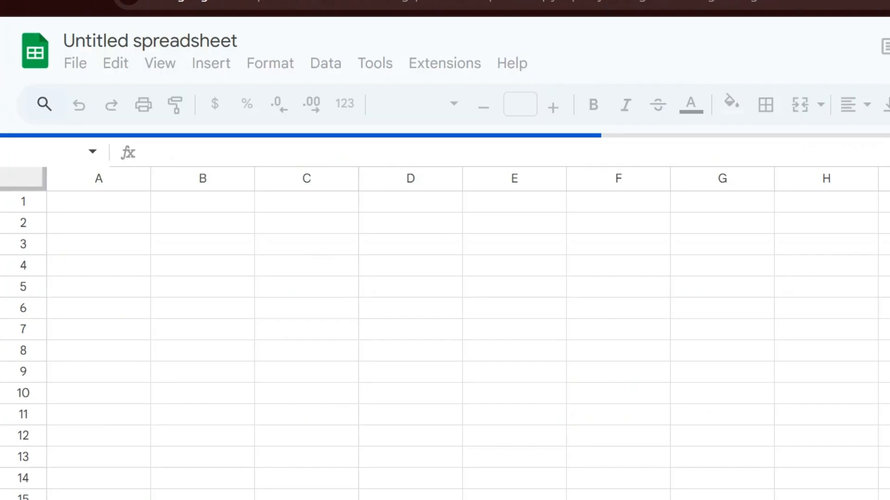
pyautogui.click(98, 244)
# Paste the block at A2, clear B3's #REF! error and auto-fit column B
pyautogui.click(98, 223)
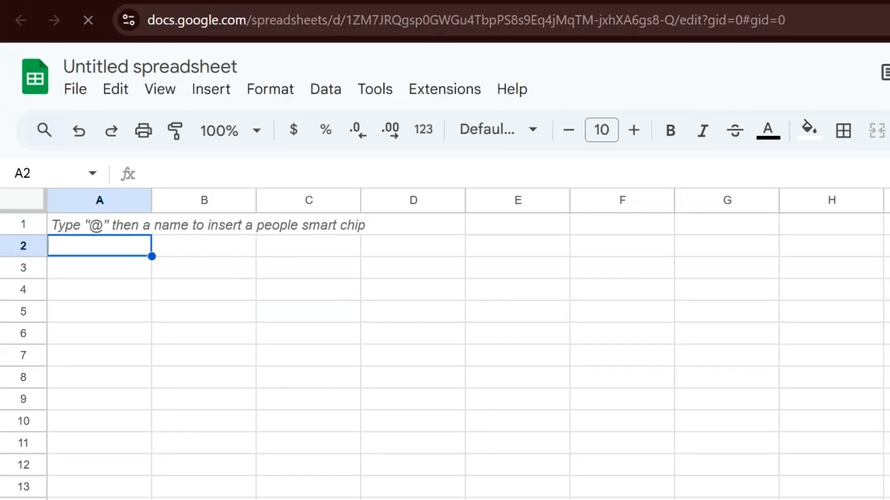
pyautogui.hotkey('ctrl', 'v')
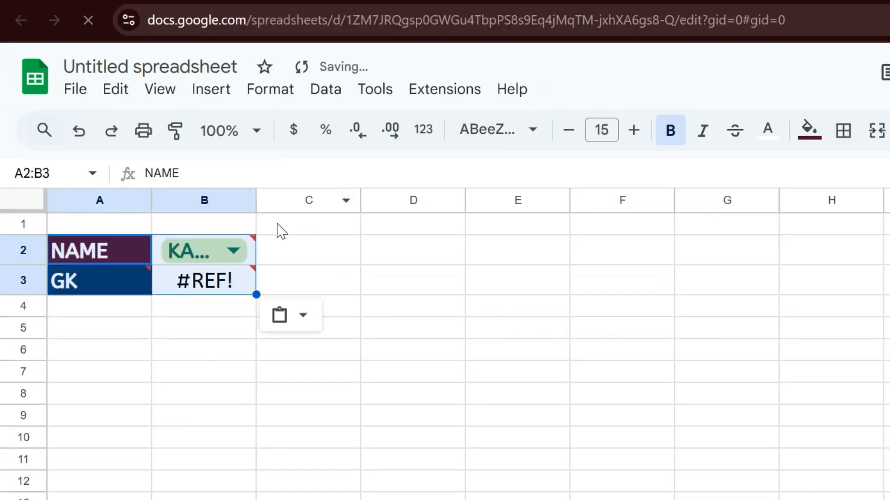
pyautogui.click(219, 280)
pyautogui.press('Delete')
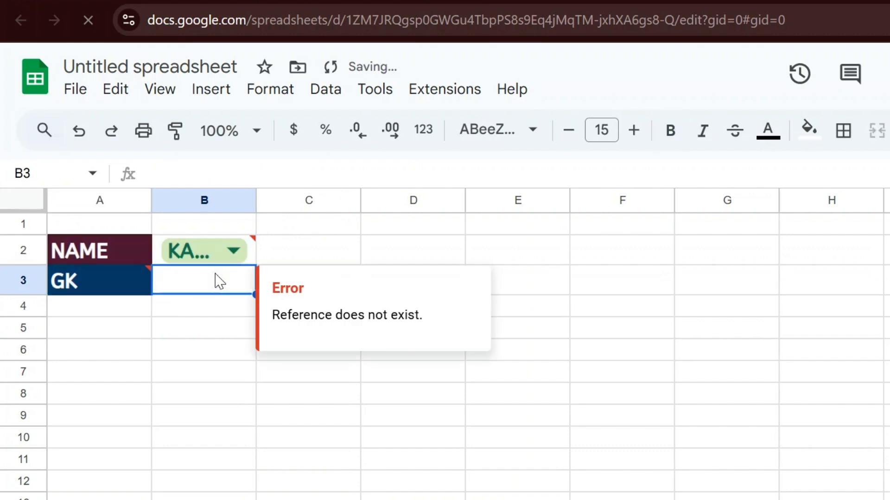
pyautogui.doubleClick(256, 198)
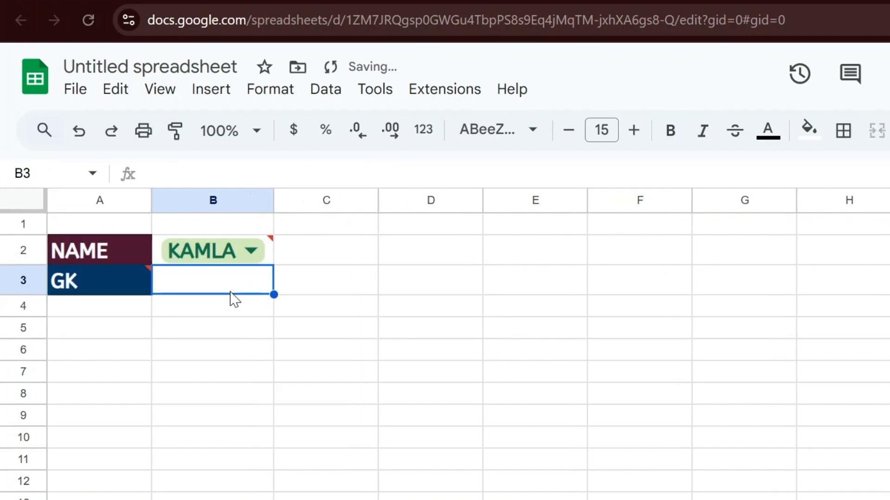
# Dismiss the invalid-input warning and return to the empty result cell B3
pyautogui.press('Left')
pyautogui.press('Right')
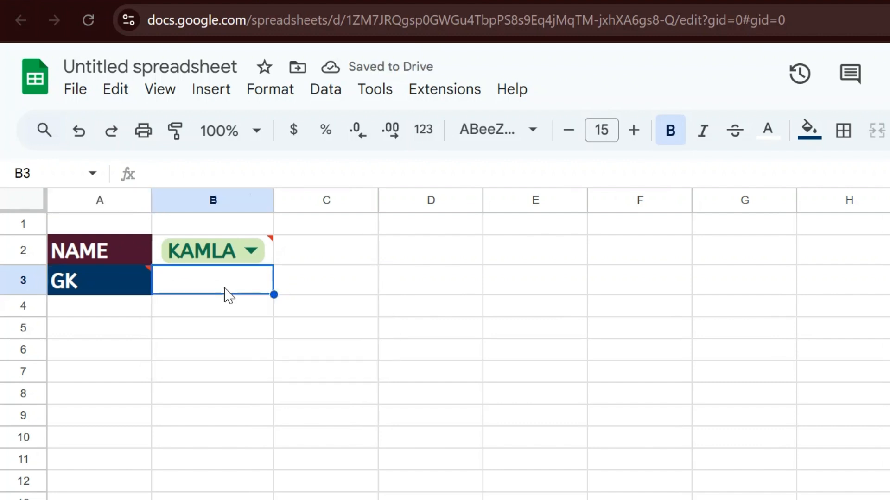
pyautogui.press('Down')
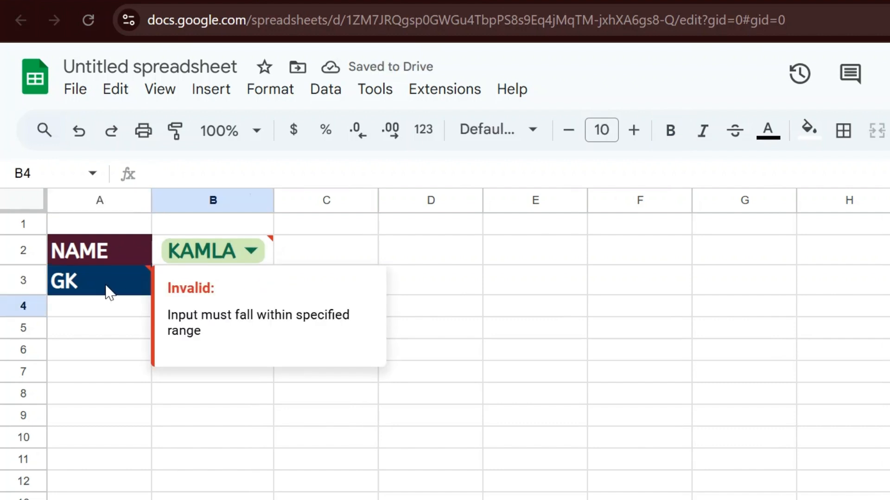
pyautogui.click(99, 335)
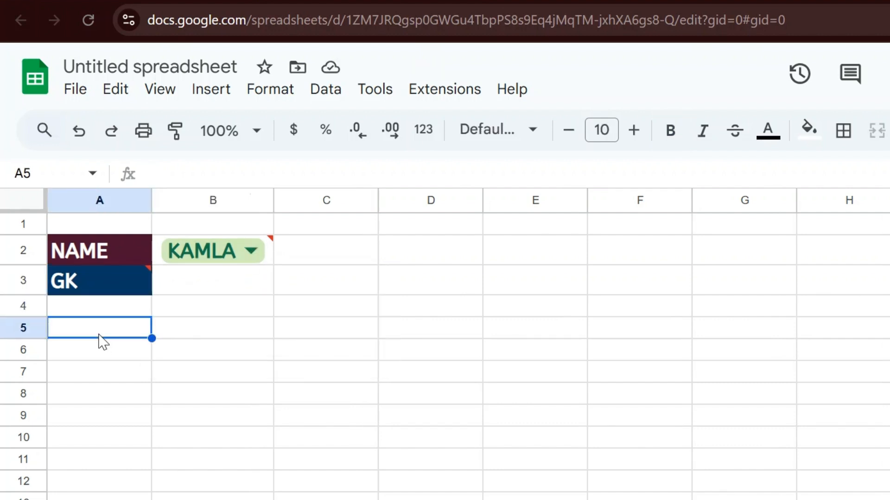
pyautogui.press('Up')
pyautogui.press('Right')
pyautogui.press('Right')
pyautogui.press('Up')
pyautogui.press('Left')
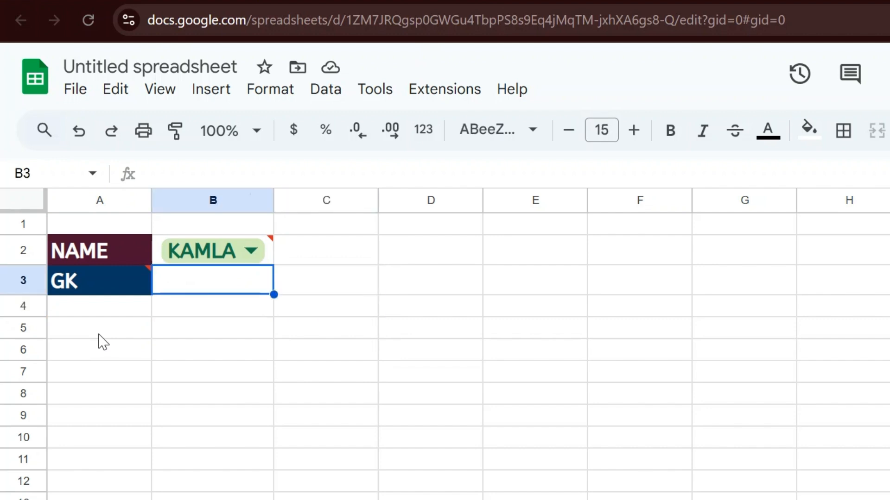
# Draft =HLOOKUP(B2,IMPORTRANGE("","")) in B3, then switch to the source marks spreadsheet
pyautogui.write('=hl')
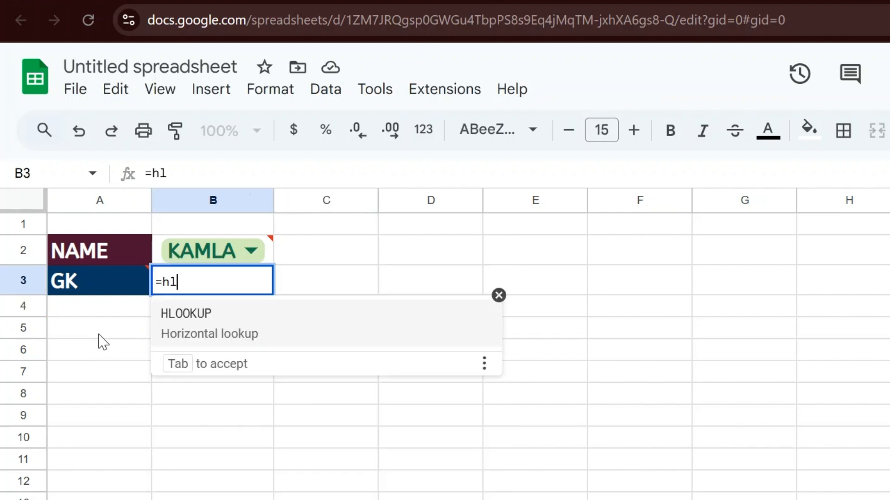
pyautogui.press('Tab')
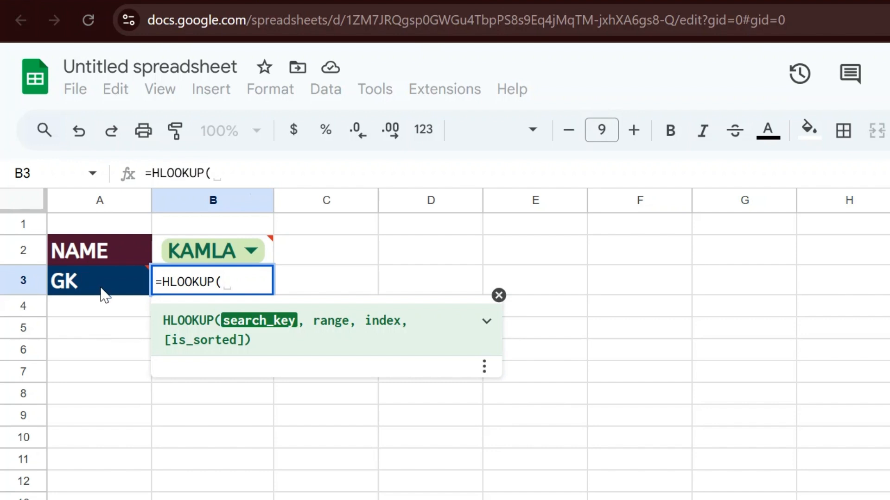
pyautogui.click(271, 261)
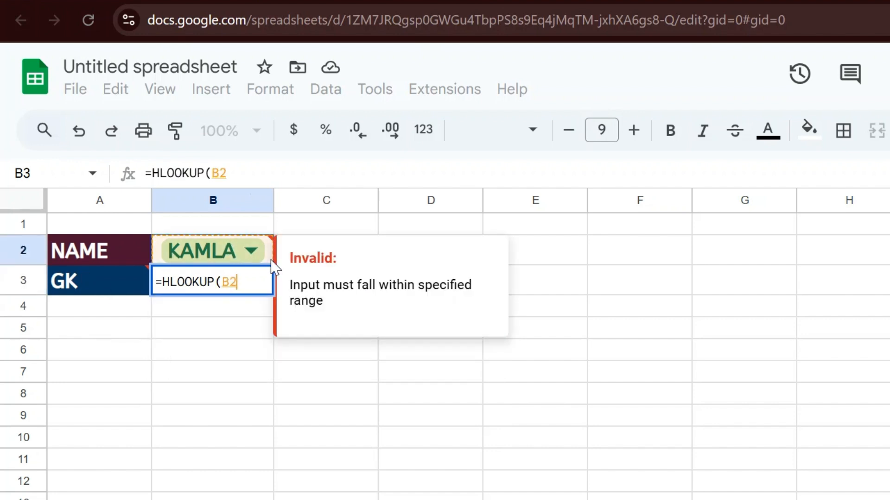
pyautogui.write(',')
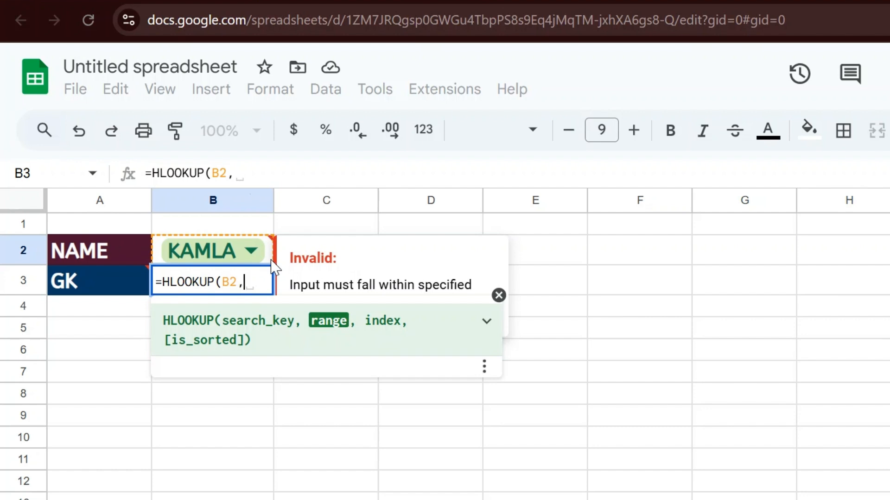
pyautogui.write('imp')
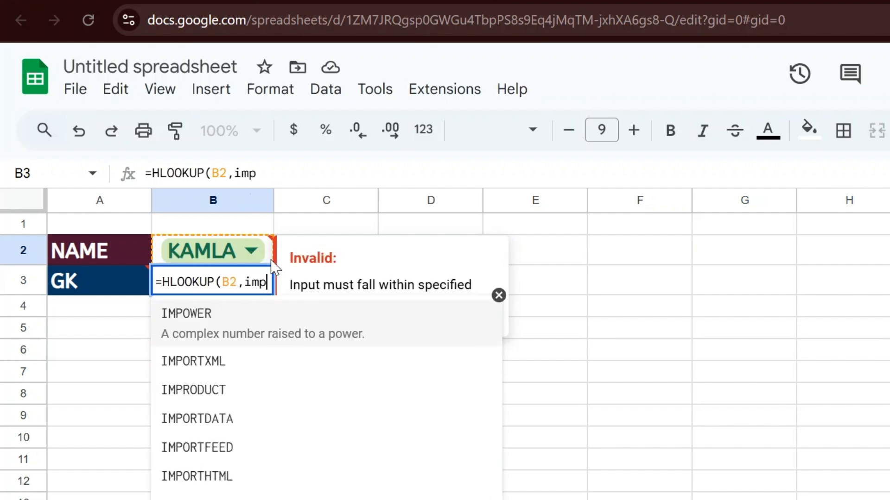
pyautogui.press('Tab')
pyautogui.write('"",')
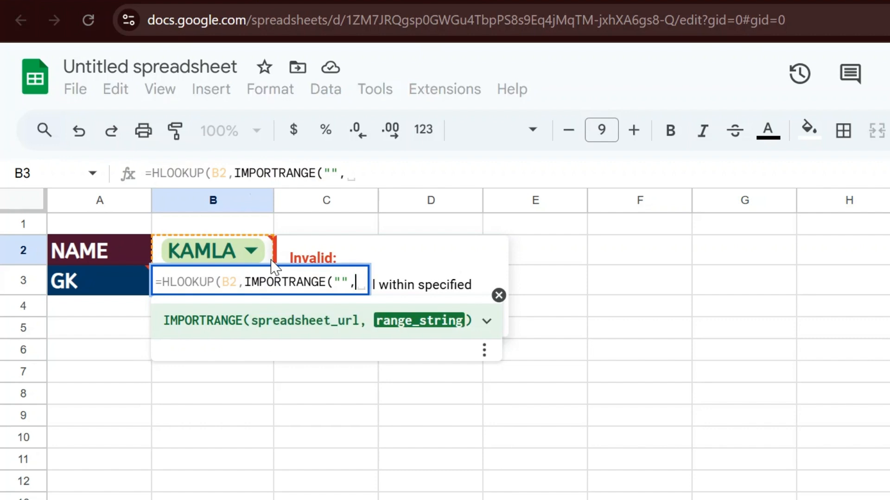
pyautogui.write('"")')
pyautogui.press('Left')
pyautogui.press('Left')
pyautogui.press('Left')
pyautogui.press('Left')
pyautogui.press('Left')
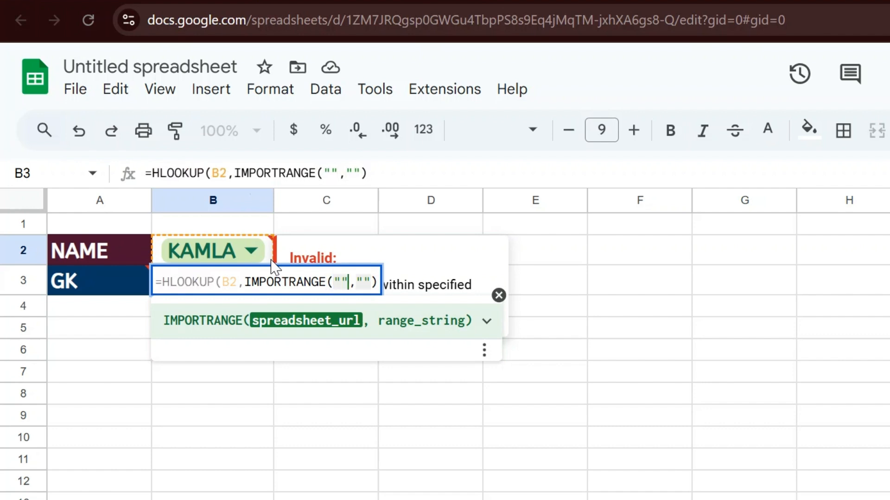
pyautogui.press('Right')
pyautogui.hotkey('shift', 'Right')
pyautogui.hotkey('shift', 'Right')
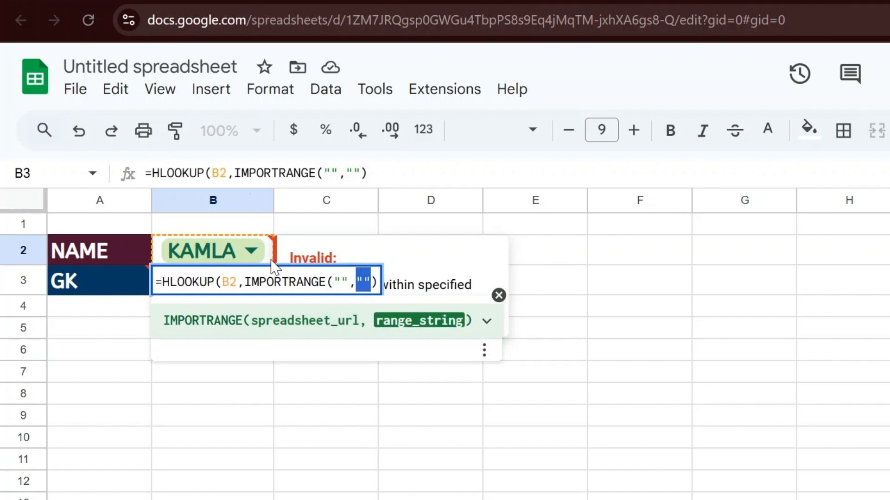
pyautogui.click(340, 282)
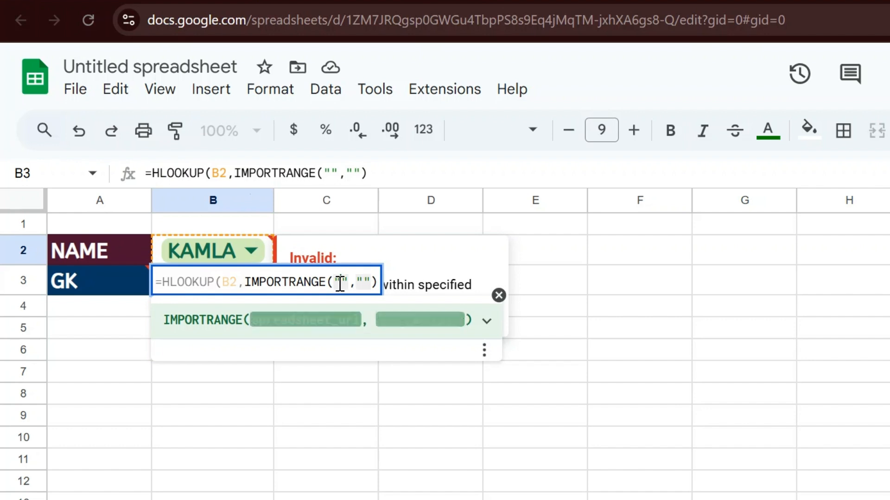
pyautogui.hotkey('ctrl', 'Tab')
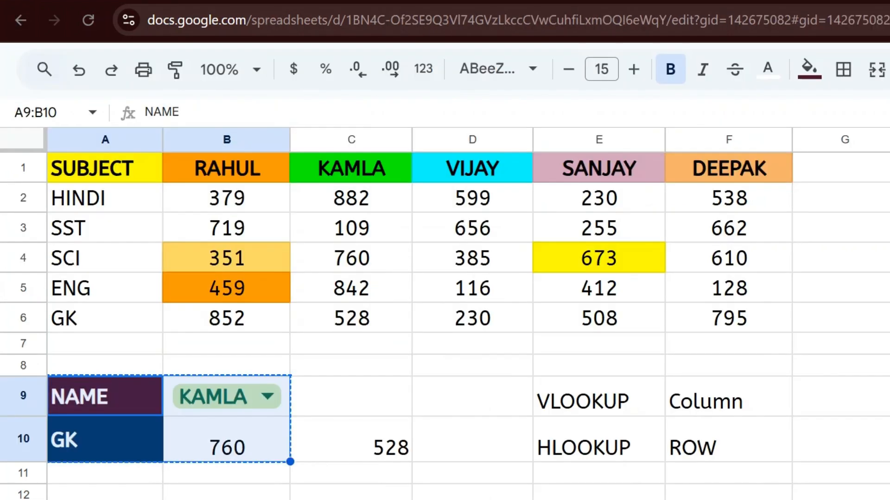
# Copy the source spreadsheet's ID from its URL into IMPORTRANGE's first argument
pyautogui.moveTo(679, 20); pyautogui.dragTo(361, 29)
pyautogui.hotkey('ctrl', 'c')
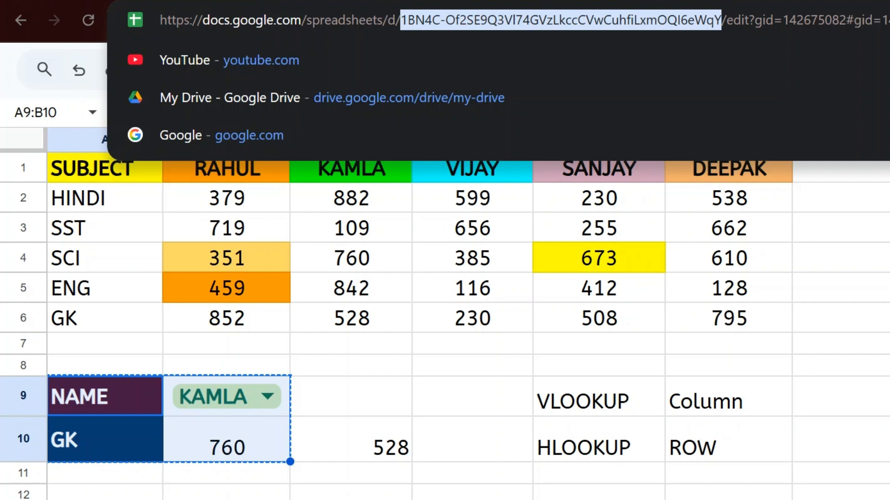
pyautogui.hotkey('ctrl', 'Tab')
pyautogui.click(342, 274)
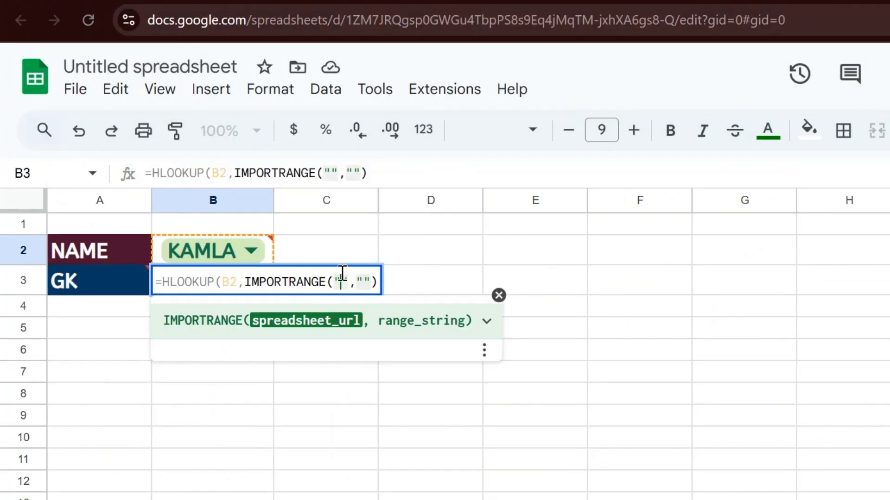
pyautogui.hotkey('ctrl', 'v')
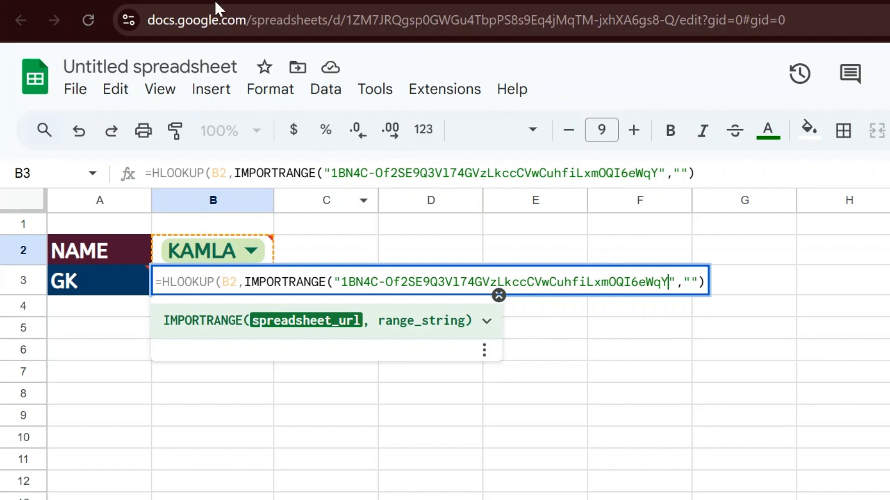
# Fill IMPORTRANGE's range argument with "DAY-22 (HLOOKUP)!A1:F6"
pyautogui.click(139, 1)
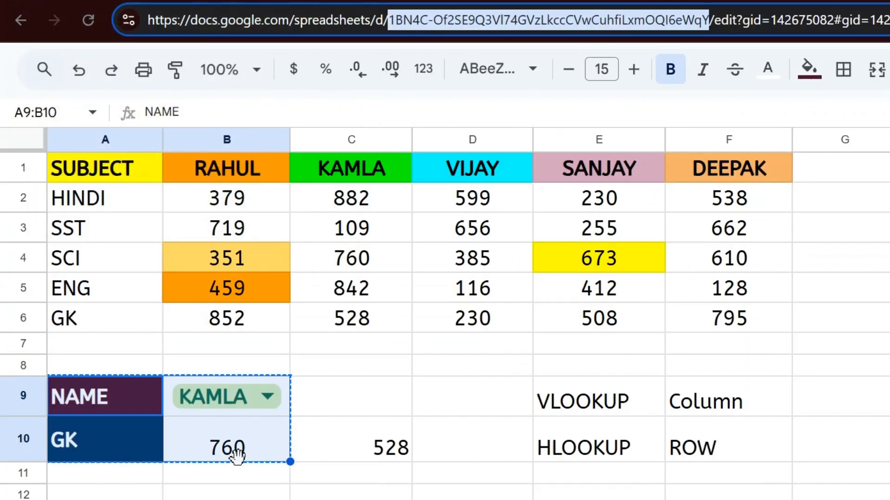
pyautogui.press('Escape')
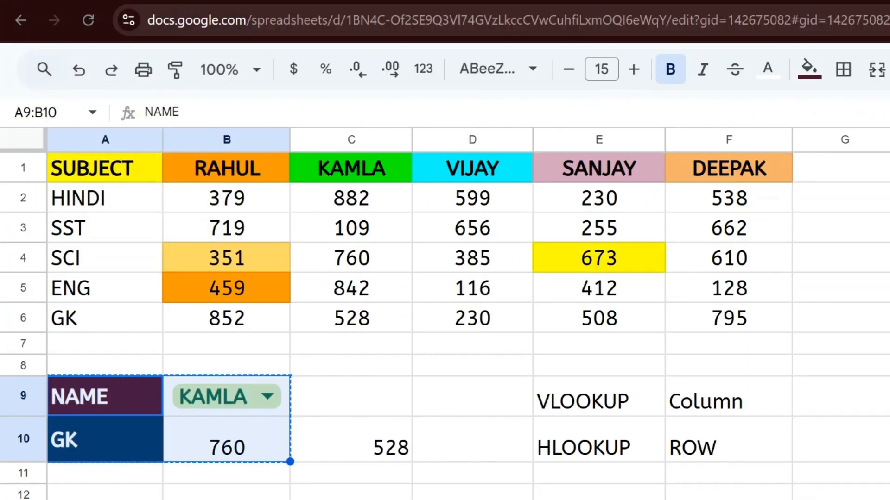
pyautogui.click(325, 1)
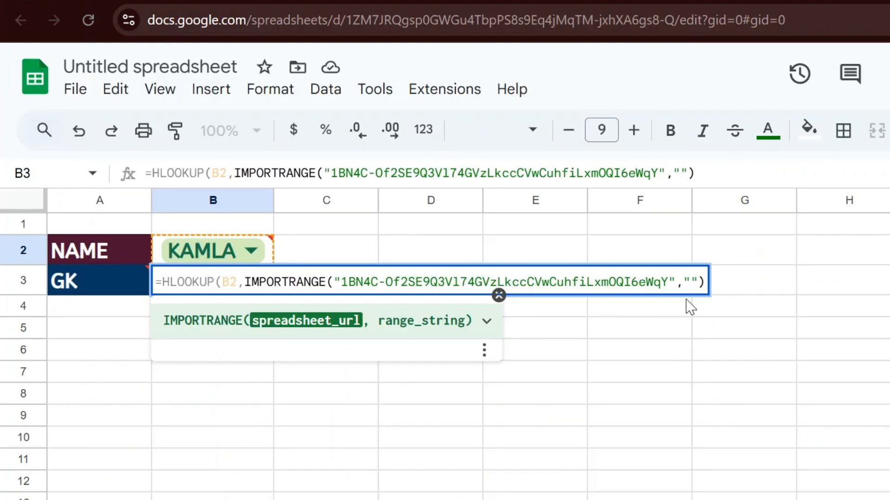
pyautogui.press('Right')
pyautogui.press('Right')
pyautogui.press('Right')
pyautogui.write('DAY-22 (HLOOKUP)')
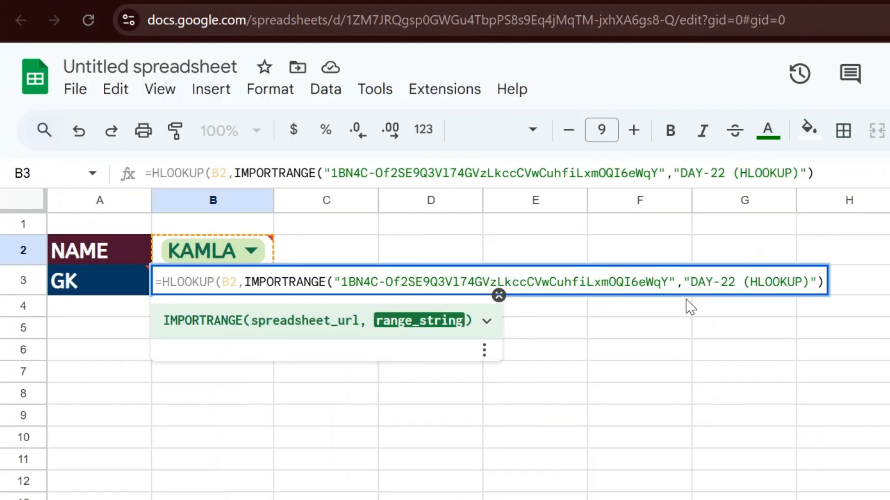
pyautogui.write('!')
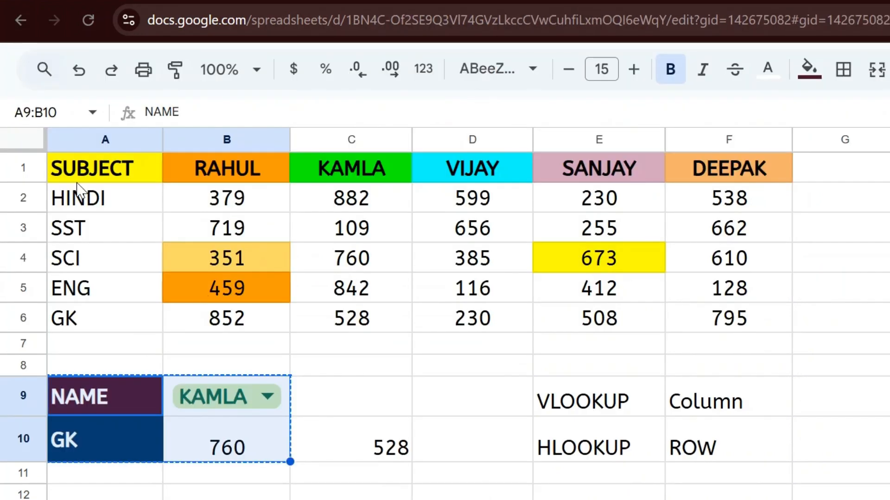
pyautogui.click(75, 178)
pyautogui.hotkey('ctrl', 'a')
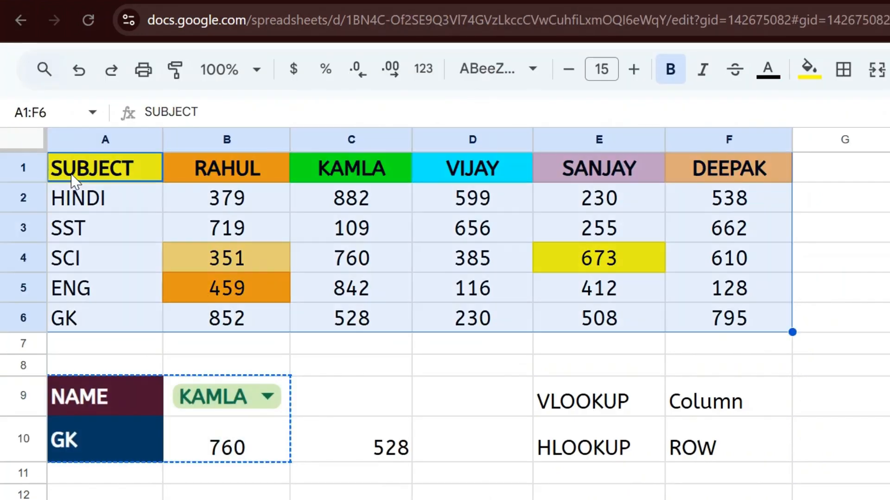
pyautogui.click(66, 113)
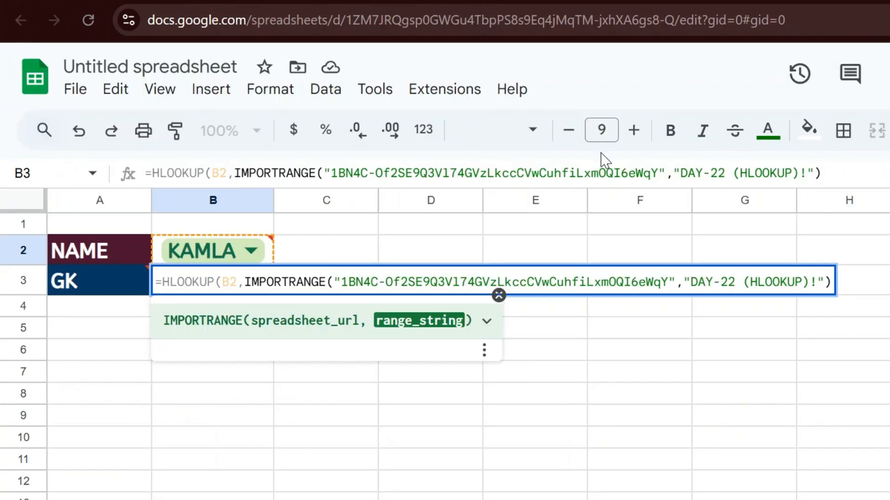
pyautogui.write('A1:F6')
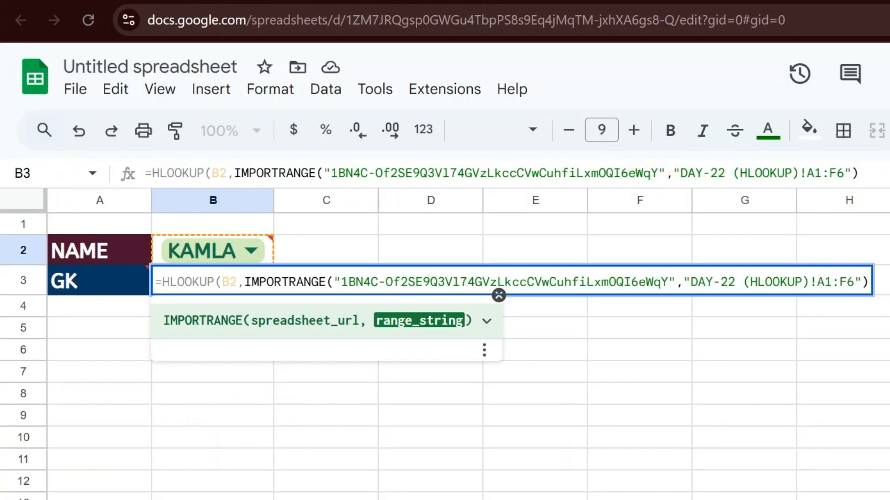
# Start a MATCH function as HLOOKUP's row-index argument
pyautogui.press('Right')
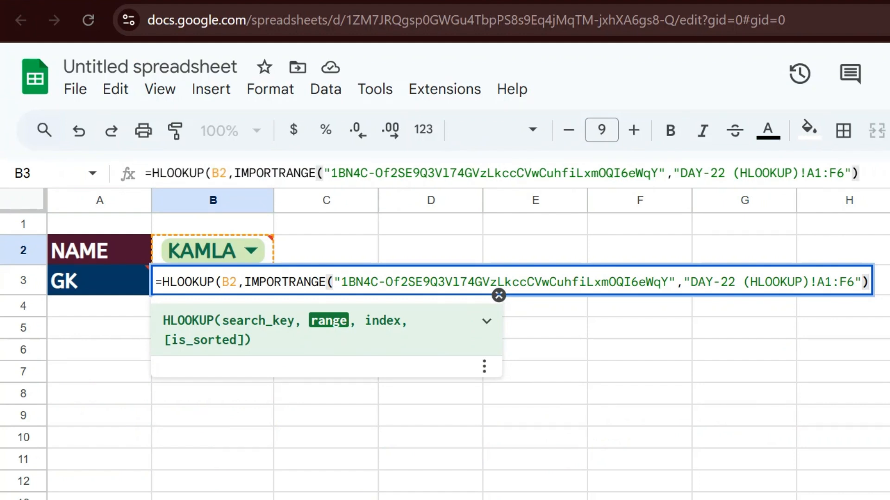
pyautogui.write(',')
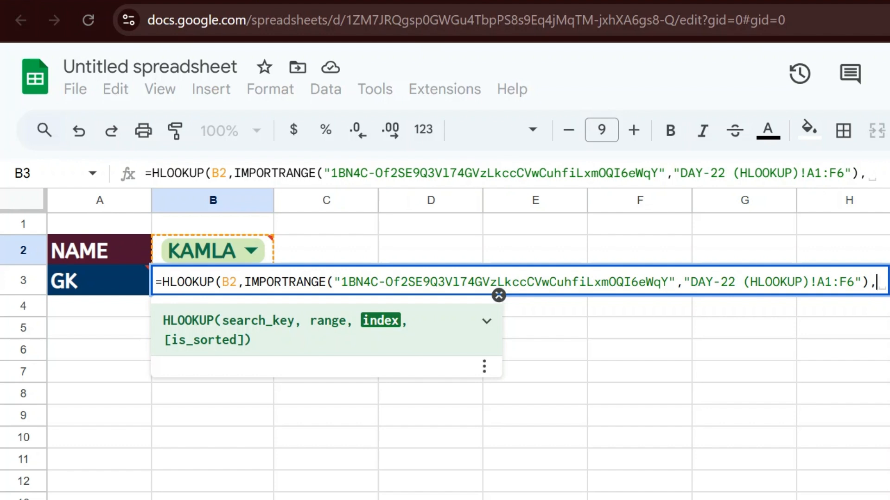
pyautogui.write('mat')
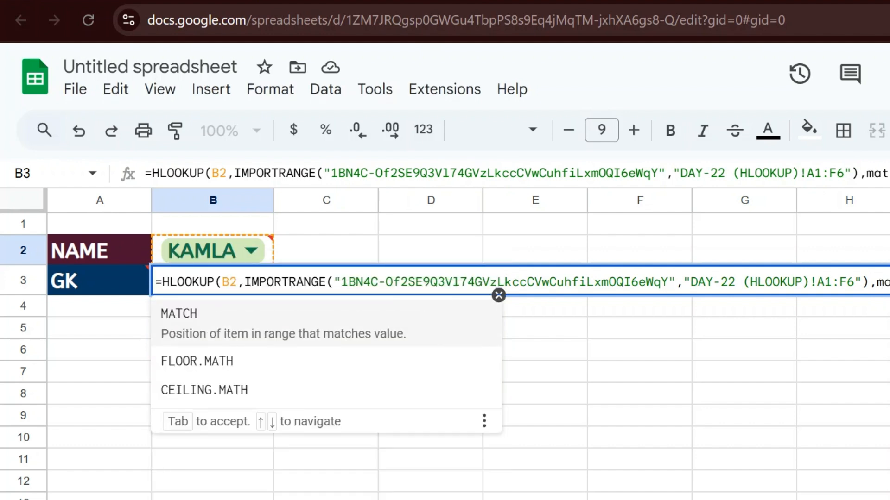
pyautogui.press('Tab')
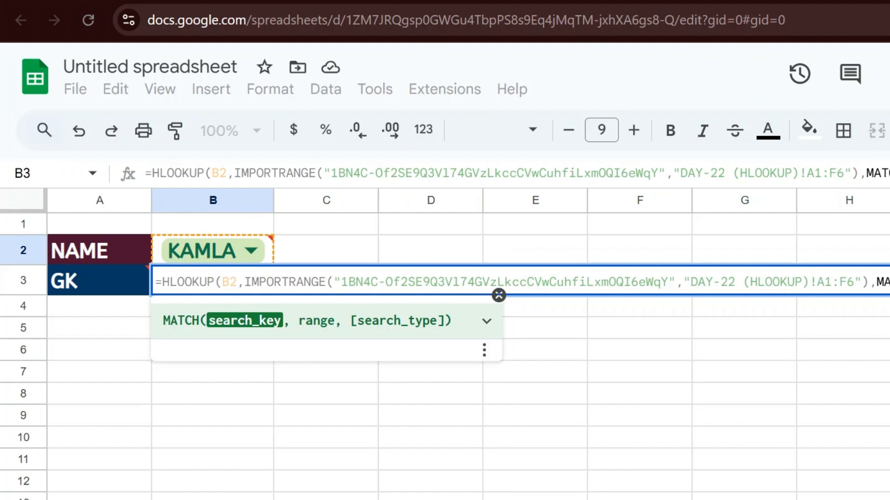
# Make A3 MATCH's search key and reuse the IMPORTRANGE expression as its range
pyautogui.click(100, 281)
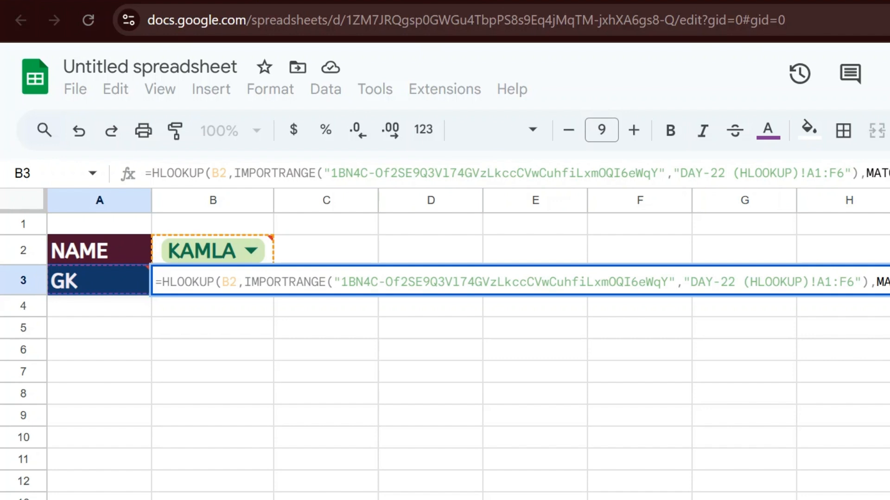
pyautogui.write(',')
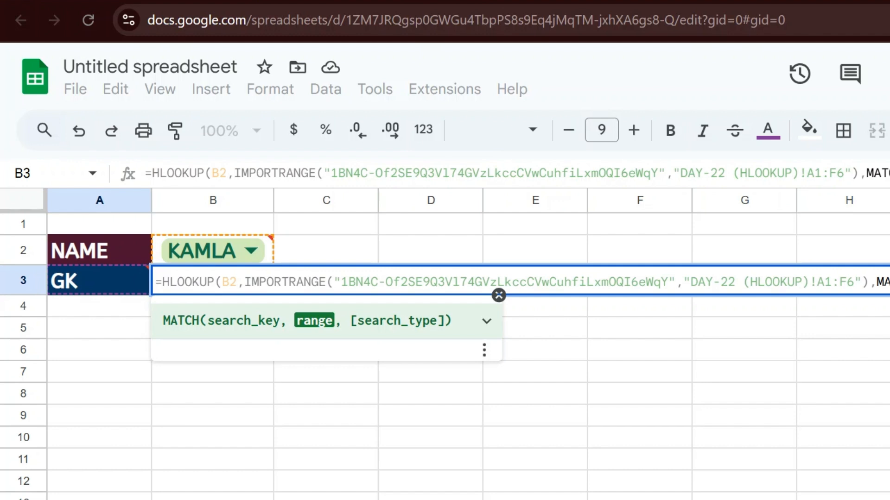
pyautogui.write('IMP')
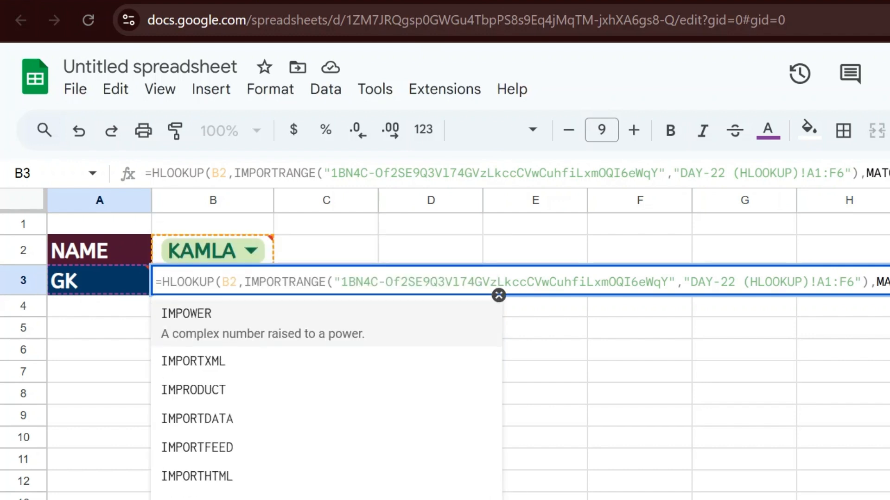
pyautogui.press('BackSpace')
pyautogui.press('BackSpace')
pyautogui.press('BackSpace')
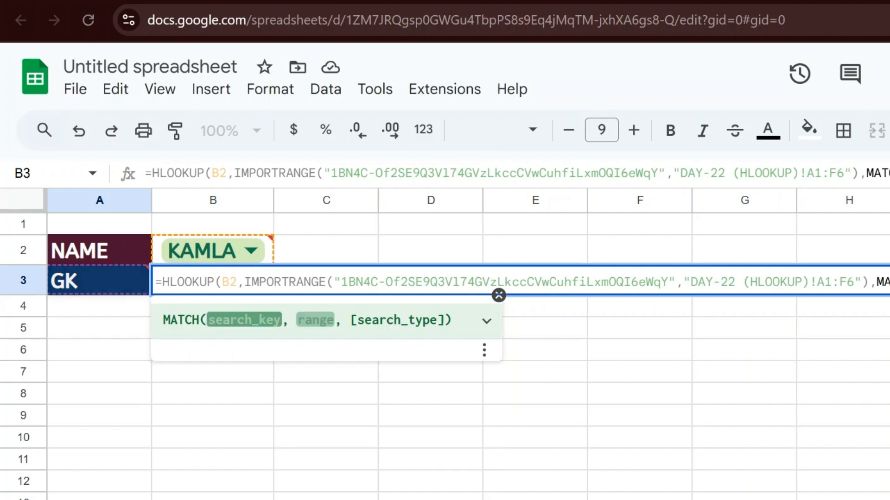
pyautogui.press('Left')
pyautogui.press('Left')
pyautogui.press('Left')
pyautogui.press('Left')
pyautogui.press('Left')
pyautogui.press('Left')
pyautogui.press('Left')
pyautogui.press('Left')
pyautogui.press('Left')
pyautogui.hotkey('shift', 'Left')
pyautogui.hotkey('shift', 'Left')
pyautogui.hotkey('shift', 'Left')
pyautogui.hotkey('shift', 'Left')
pyautogui.hotkey('shift', 'Left')
pyautogui.hotkey('shift', 'Left')
pyautogui.hotkey('shift', 'Left')
pyautogui.hotkey('shift', 'Left')
pyautogui.hotkey('shift', 'Left')
pyautogui.hotkey('shift', 'Left')
pyautogui.hotkey('shift', 'Left')
pyautogui.hotkey('shift', 'Left')
pyautogui.hotkey('shift', 'Left')
pyautogui.hotkey('shift', 'Left')
pyautogui.hotkey('shift', 'Left')
pyautogui.hotkey('shift', 'Left')
pyautogui.hotkey('shift', 'Left')
pyautogui.hotkey('shift', 'Left')
pyautogui.hotkey('shift', 'Left')
pyautogui.hotkey('shift', 'Left')
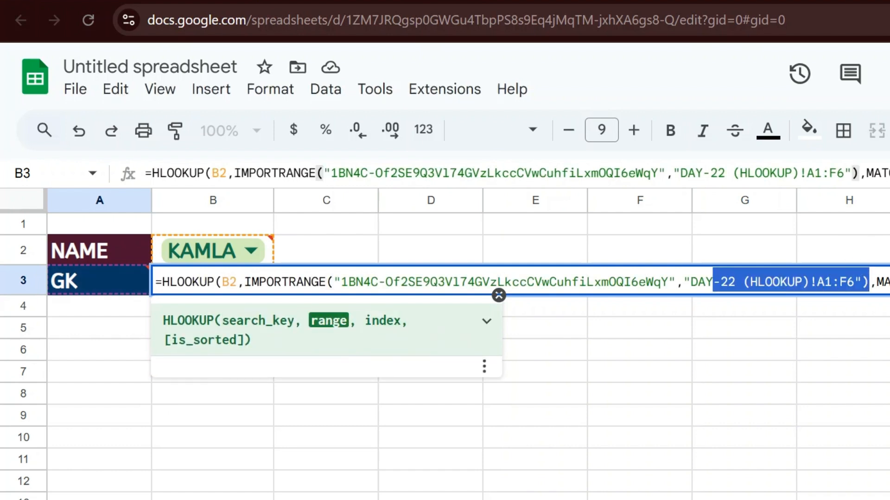
pyautogui.hotkey('shift', 'Home')
pyautogui.hotkey('shift', 'Right')
pyautogui.hotkey('shift', 'Right')
pyautogui.hotkey('shift', 'Right')
pyautogui.hotkey('shift', 'Right')
pyautogui.hotkey('shift', 'Right')
pyautogui.hotkey('shift', 'Right')
pyautogui.hotkey('shift', 'Right')
pyautogui.hotkey('shift', 'Right')
pyautogui.hotkey('shift', 'Right')
pyautogui.hotkey('shift', 'Right')
pyautogui.hotkey('shift', 'Right')
pyautogui.hotkey('shift', 'Right')
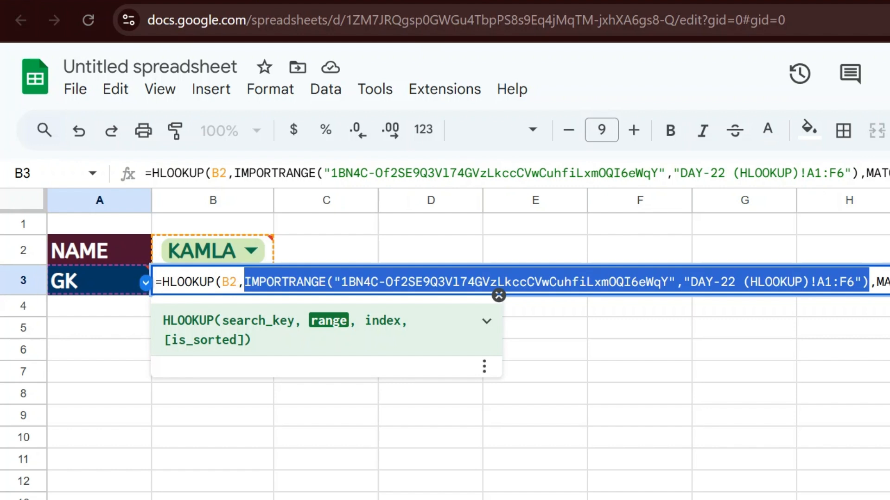
pyautogui.hotkey('ctrl', 'Right')
pyautogui.hotkey('ctrl', 'Right')
pyautogui.hotkey('ctrl', 'Right')
pyautogui.hotkey('ctrl', 'Right')
pyautogui.hotkey('ctrl', 'Right')
pyautogui.hotkey('ctrl', 'Right')
pyautogui.hotkey('ctrl', 'Right')
pyautogui.hotkey('ctrl', 'Right')
pyautogui.hotkey('ctrl', 'Right')
pyautogui.hotkey('ctrl', 'Right')
pyautogui.hotkey('ctrl', 'Right')
pyautogui.hotkey('ctrl', 'Right')
pyautogui.hotkey('ctrl', 'Right')
pyautogui.hotkey('ctrl', 'Right')
pyautogui.hotkey('ctrl', 'Right')
pyautogui.hotkey('ctrl', 'Right')
pyautogui.hotkey('ctrl', 'Right')
pyautogui.hotkey('ctrl', 'Right')
pyautogui.hotkey('ctrl', 'Right')
pyautogui.hotkey('ctrl', 'Right')
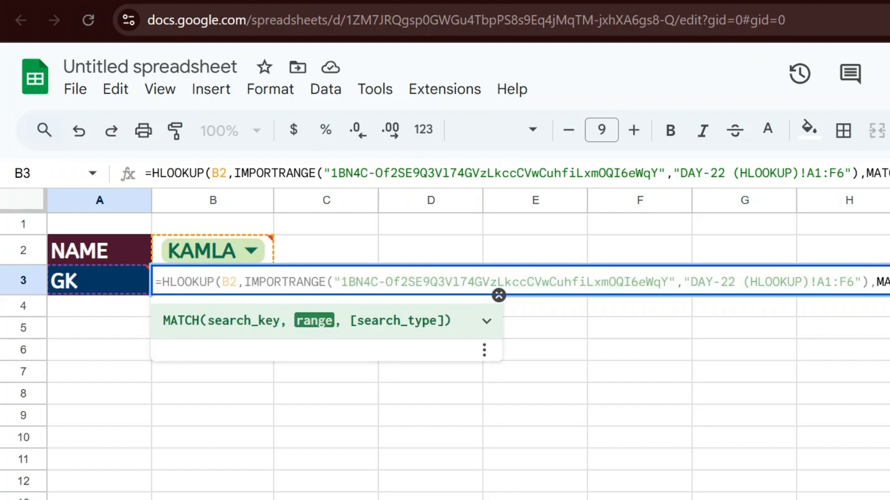
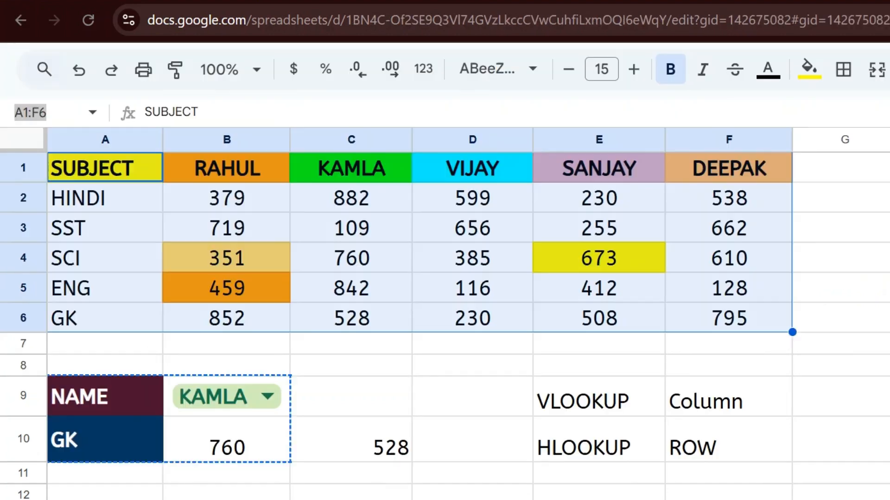
# Narrow MATCH's range to A1:A6 and close the formula with exact-match 0 arguments
pyautogui.click(123, 183)
pyautogui.hotkey('ctrl', 'shift', 'Down')
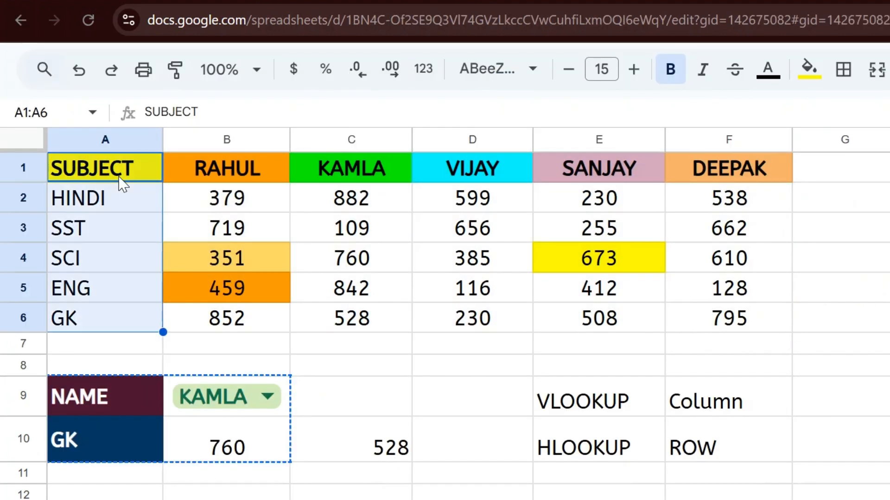
pyautogui.click(67, 111)
pyautogui.hotkey('ctrl', 'c')
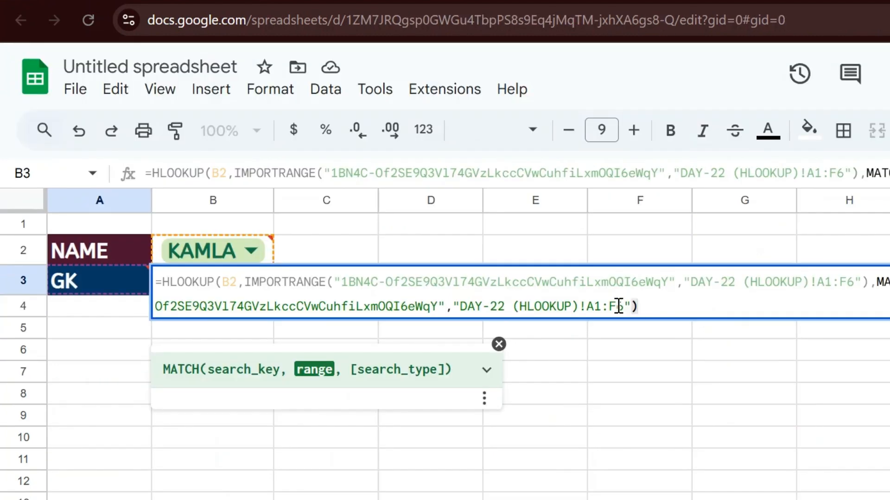
pyautogui.click(619, 305)
pyautogui.hotkey('shift', 'Left')
pyautogui.hotkey('shift', 'Left')
pyautogui.hotkey('shift', 'Left')
pyautogui.hotkey('shift', 'Left')
pyautogui.hotkey('shift', 'Left')
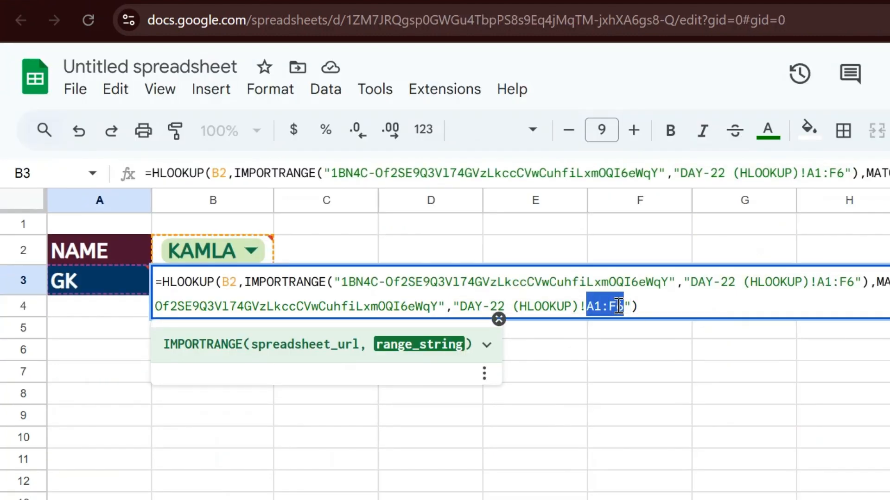
pyautogui.hotkey('ctrl', 'v')
pyautogui.click(666, 308)
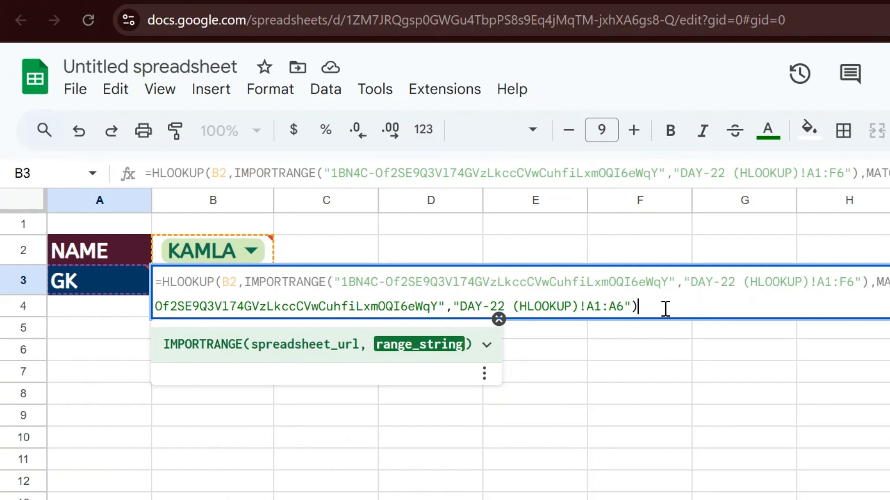
pyautogui.write(',0')
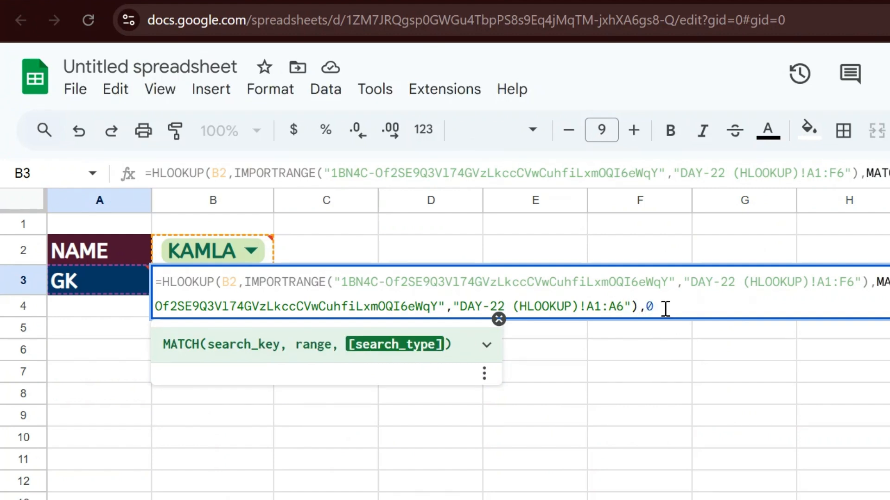
pyautogui.write(')')
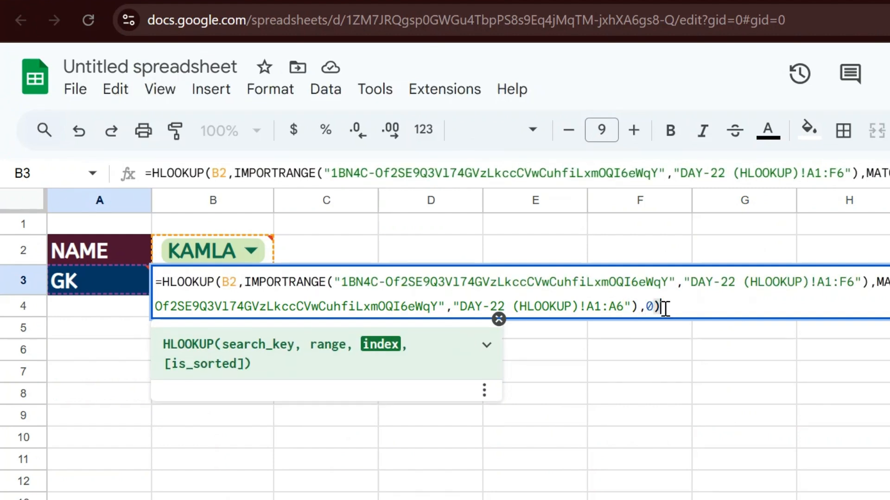
pyautogui.write(',')
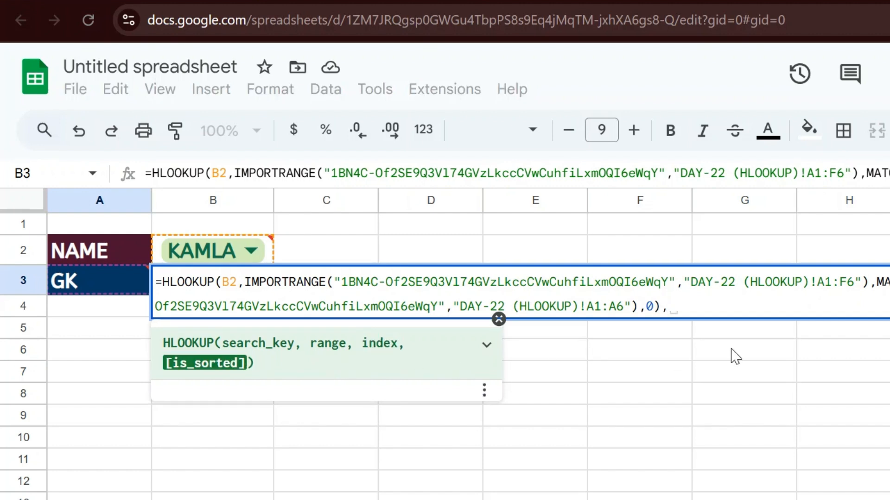
pyautogui.write('0')
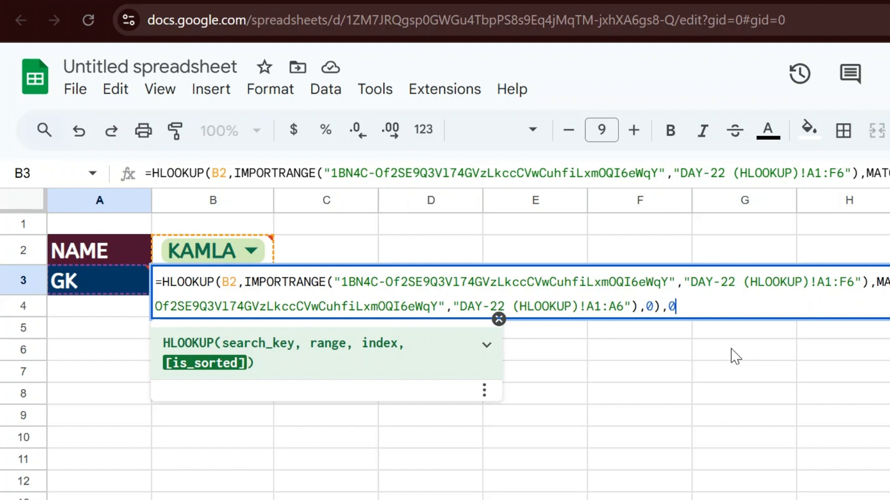
pyautogui.write(')')
# Enter the formula and allow access to the source spreadsheet so B3 shows 528
pyautogui.press('Return')
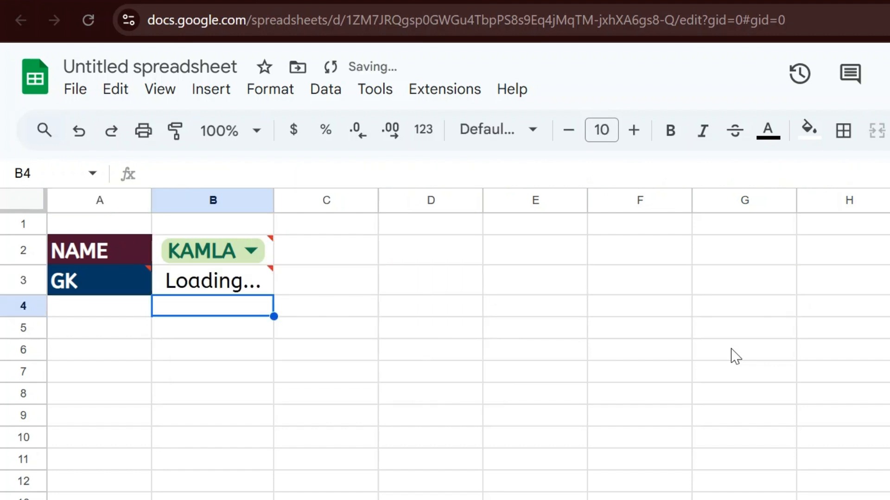
pyautogui.press('Up')
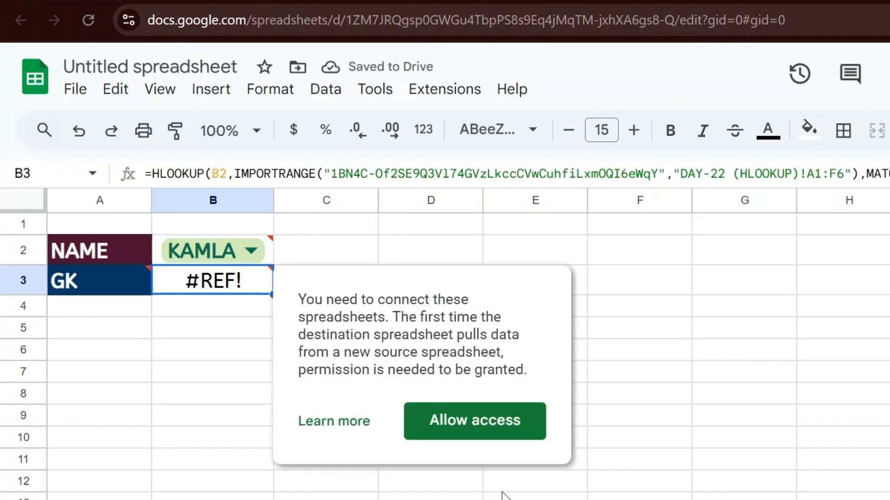
pyautogui.click(471, 421)
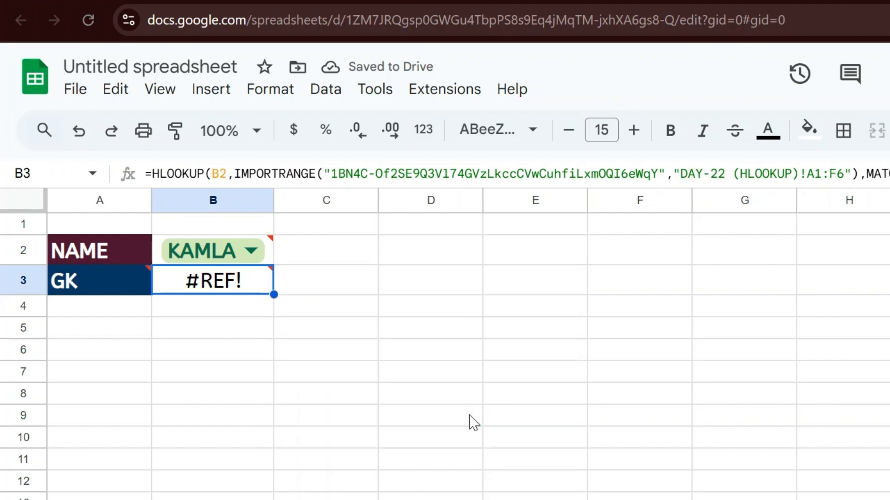
# Copy the name VIJAY from D1 of the source marks table
pyautogui.moveTo(238, 262)
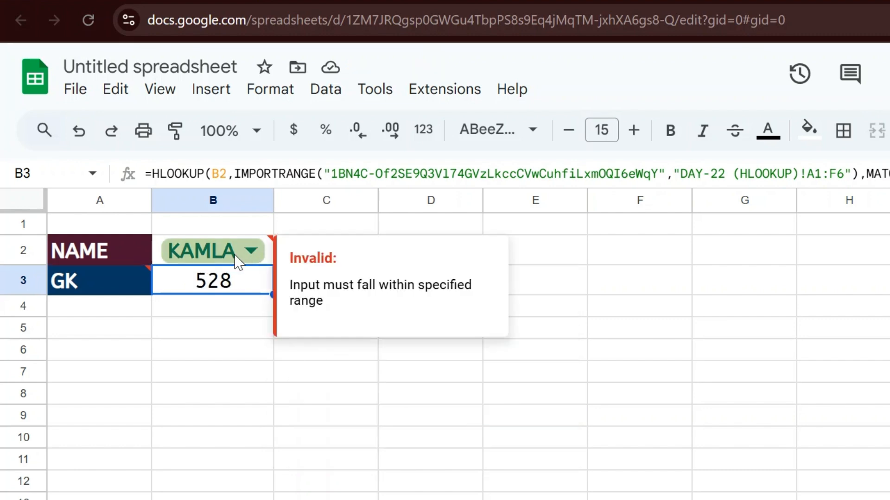
pyautogui.click(399, 2)
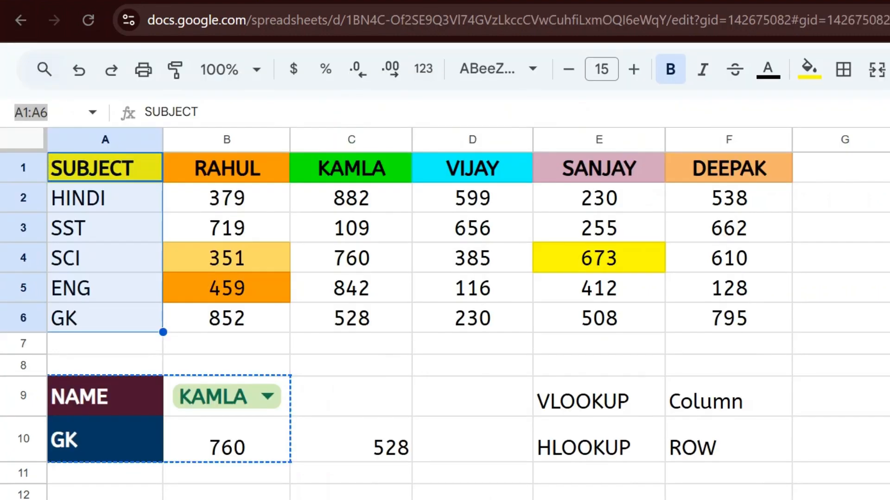
pyautogui.click(489, 163)
pyautogui.hotkey('ctrl', 'c')
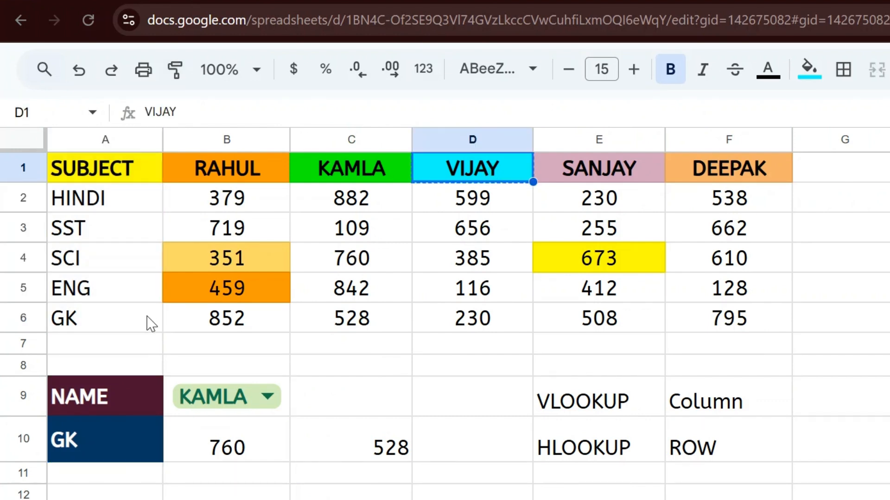
# Paste VIJAY into B2 of the new spreadsheet and dismiss the data-validation error
pyautogui.click(231, 2)
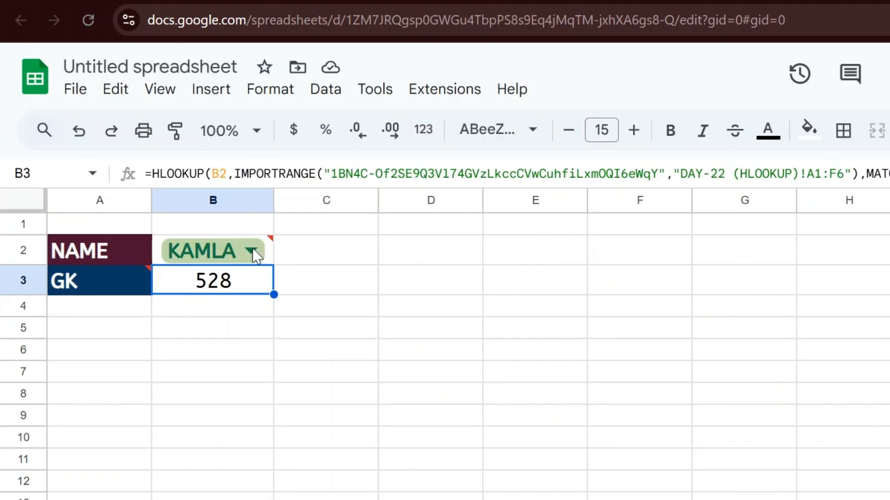
pyautogui.click(231, 246)
pyautogui.hotkey('ctrl', 'v')
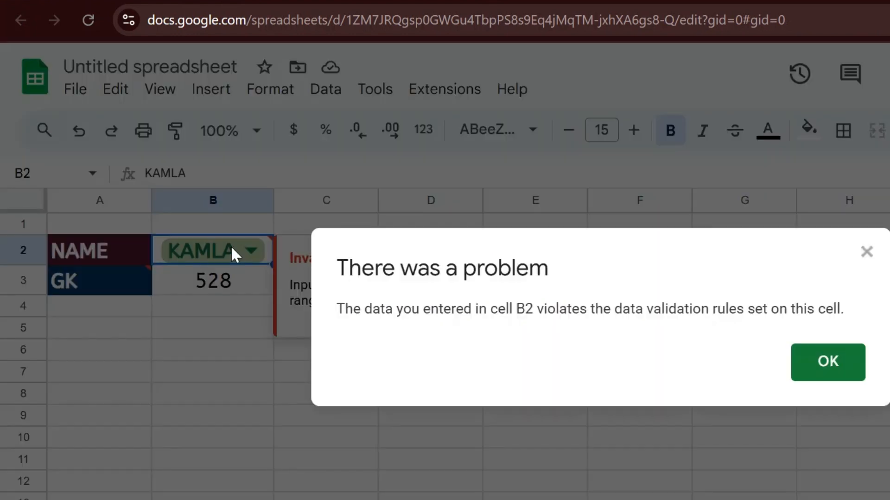
pyautogui.click(826, 368)
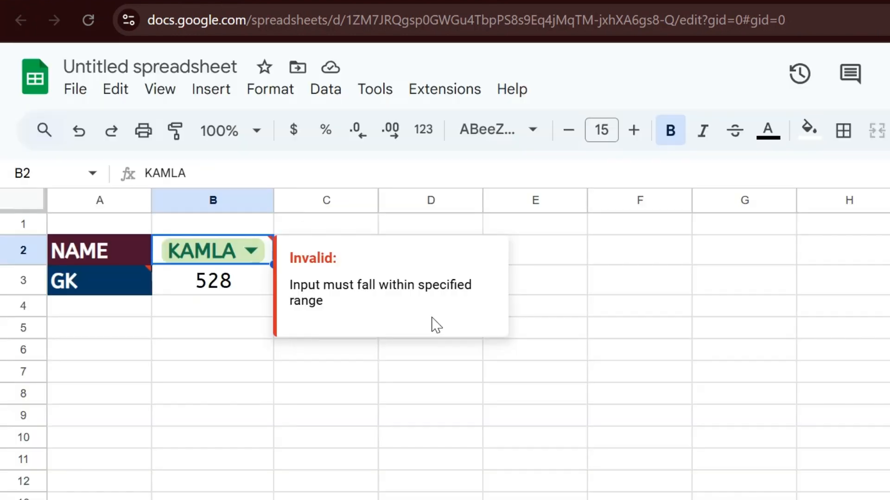
# Retype VIJAY over KAMLA in B2 and dismiss the second validation rejection
pyautogui.doubleClick(245, 259)
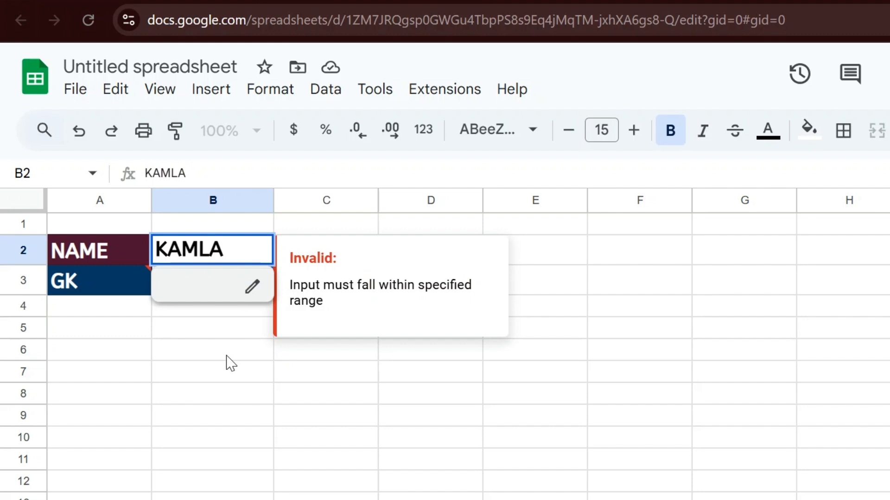
pyautogui.click(229, 353)
pyautogui.doubleClick(261, 252)
pyautogui.doubleClick(208, 178)
pyautogui.write('VIJAY')
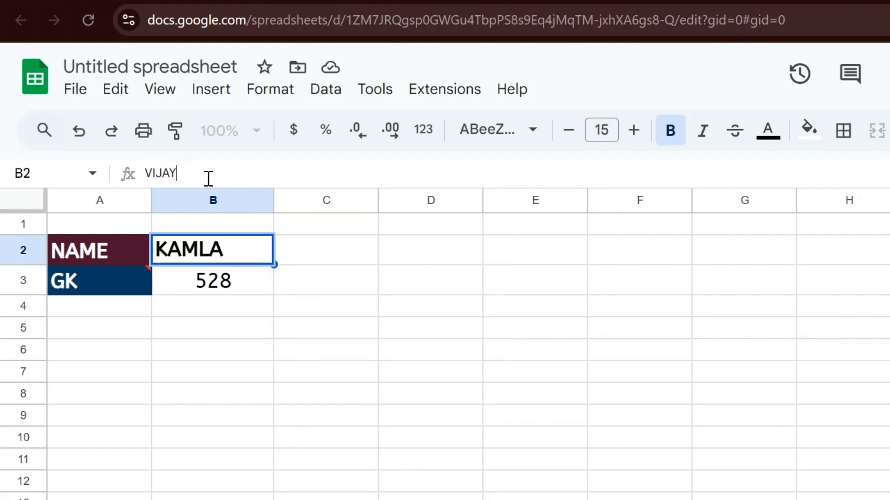
pyautogui.press('Return')
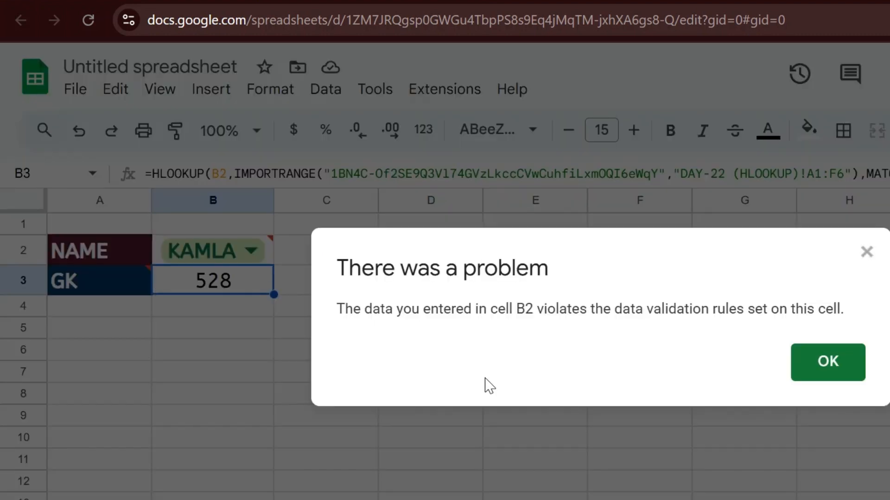
pyautogui.click(818, 374)
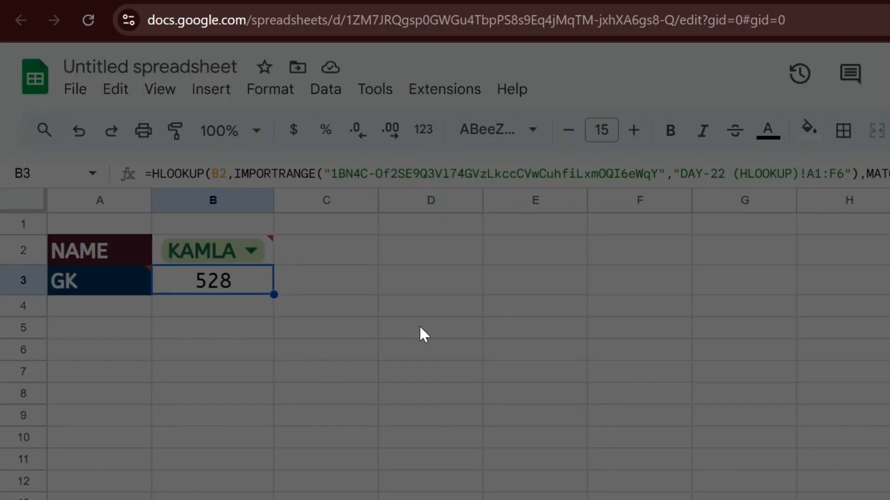
pyautogui.click(241, 228)
pyautogui.press('Down')
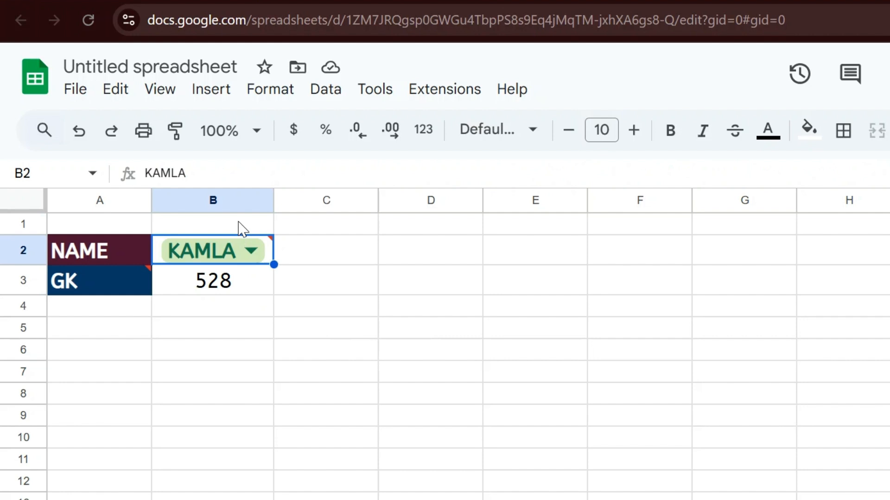
# Replace the name in B2 with VIJAY and enter SST as the subject
pyautogui.press('Delete')
pyautogui.hotkey('ctrl', 'v')
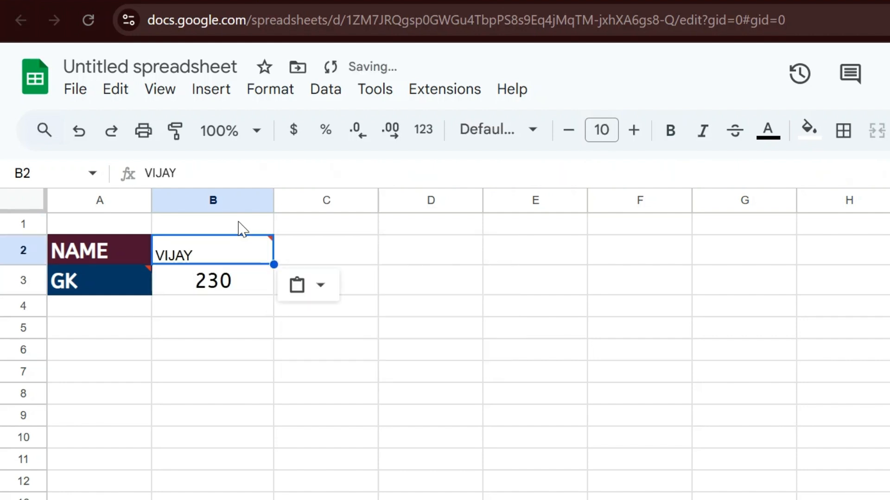
pyautogui.press('Left')
pyautogui.press('Down')
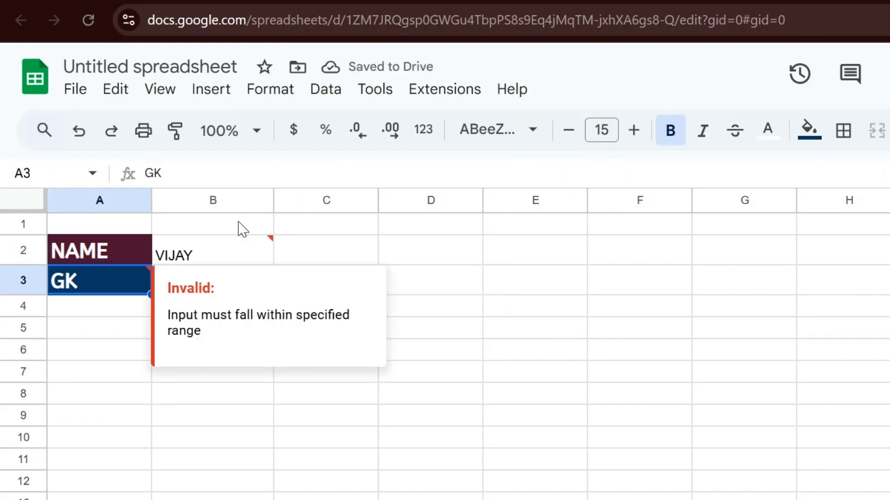
pyautogui.write('SST')
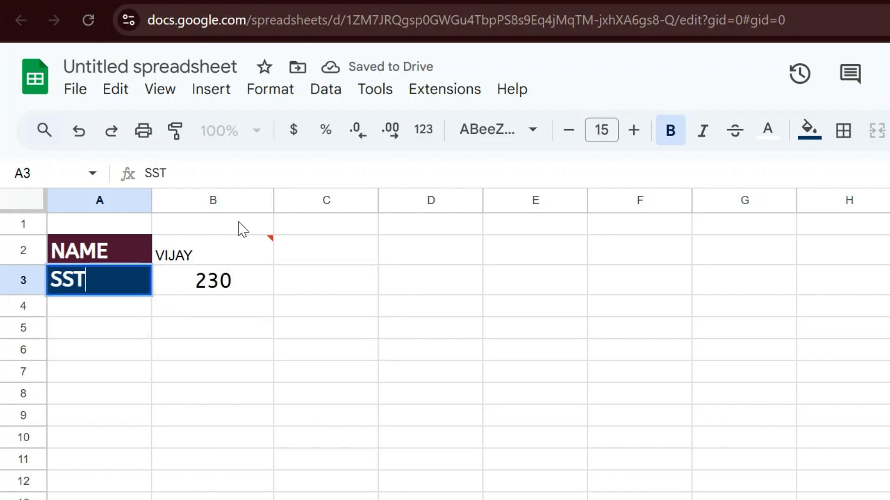
pyautogui.press('Return')
pyautogui.press('Return')
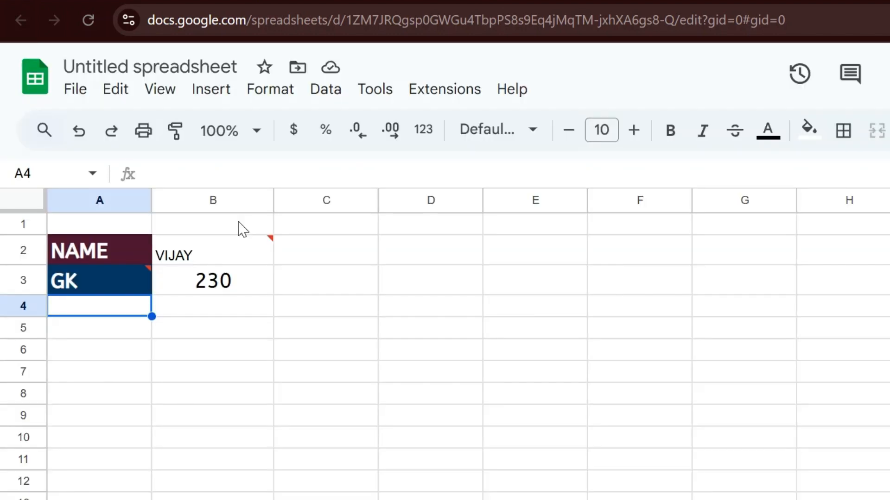
# Re-enter SST in A3 and check that B3's lookup returns 656
pyautogui.press('Up')
pyautogui.press('Delete')
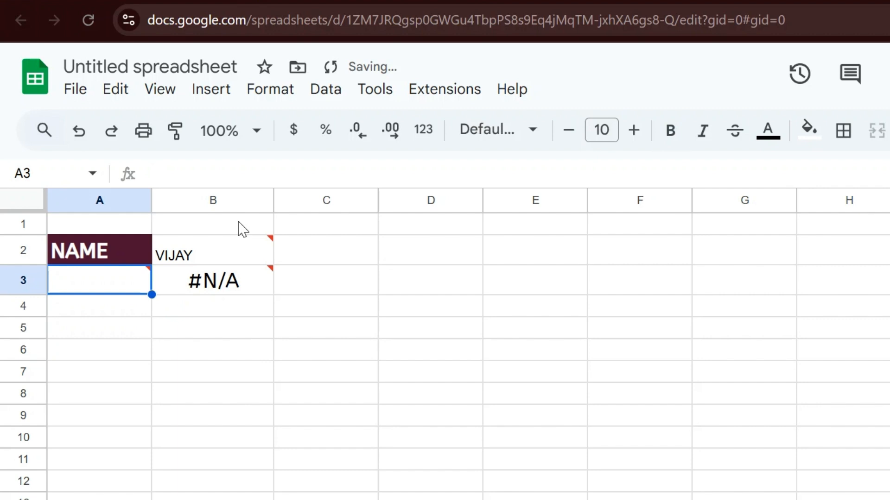
pyautogui.write('SST')
pyautogui.press('Return')
pyautogui.press('Up')
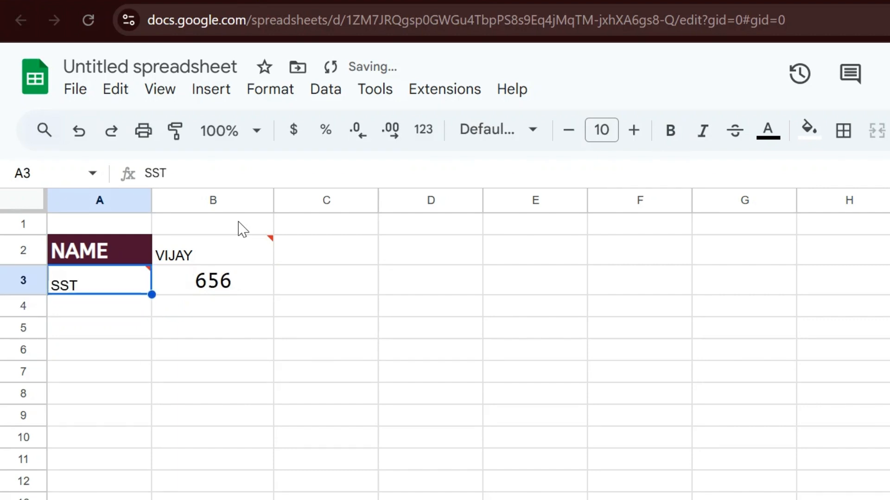
pyautogui.press('Right')
pyautogui.press('Up')
pyautogui.press('Left')
pyautogui.press('Right')
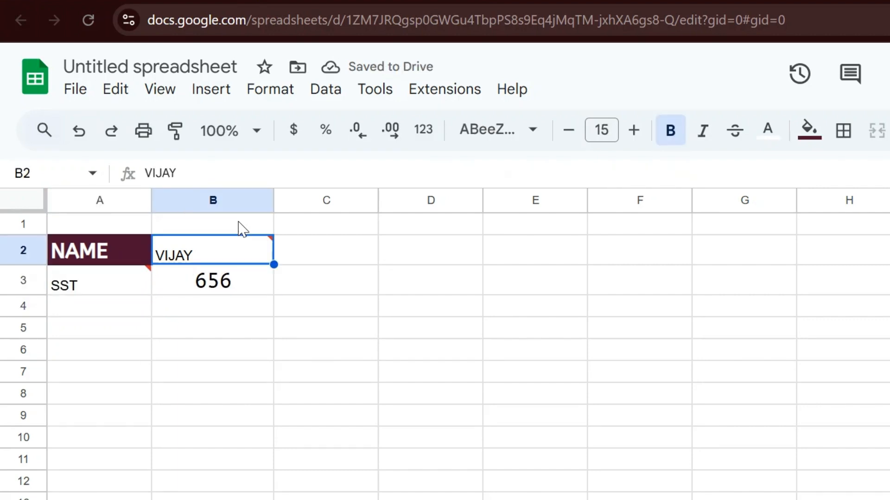
pyautogui.press('Down')
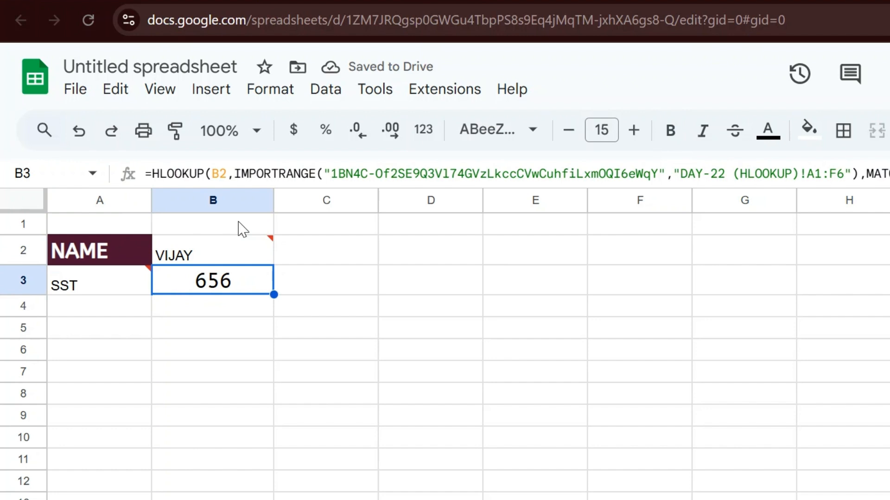
pyautogui.click(116, 1)
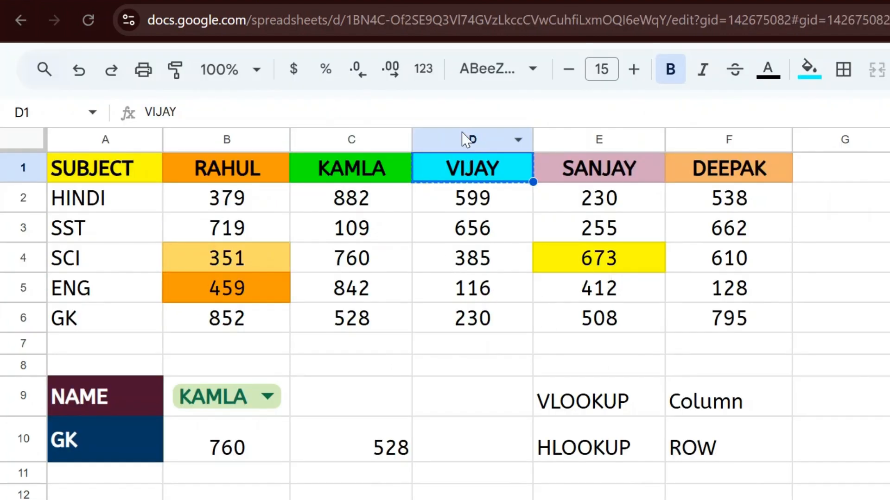
# Fill D3 (VIJAY's SST mark 656) light yellow in the source sheet, then return to the untitled file
pyautogui.hotkey('shift', 'Down')
pyautogui.hotkey('shift', 'Down')
pyautogui.hotkey('shift', 'Down')
pyautogui.hotkey('shift', 'Down')
pyautogui.hotkey('shift', 'Down')
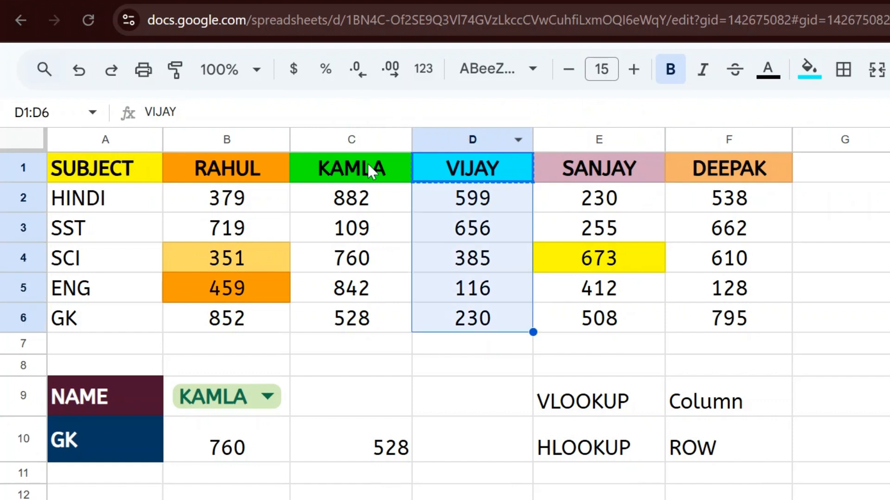
pyautogui.click(13, 227)
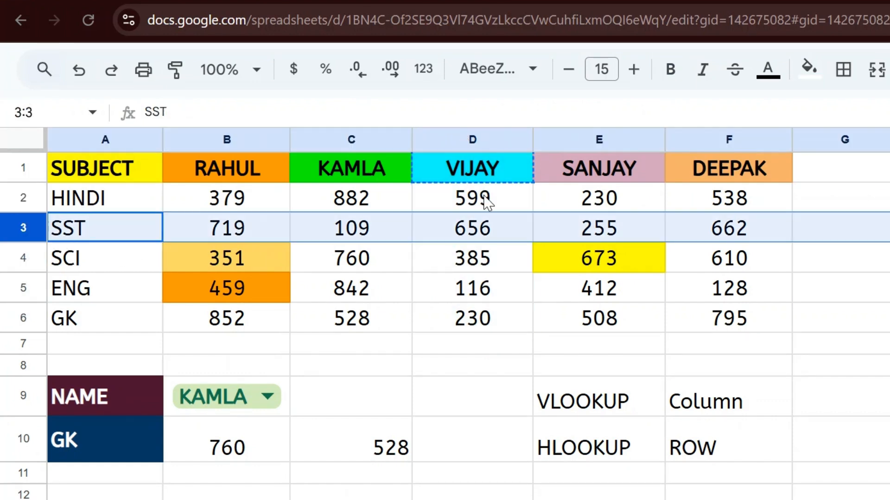
pyautogui.click(488, 232)
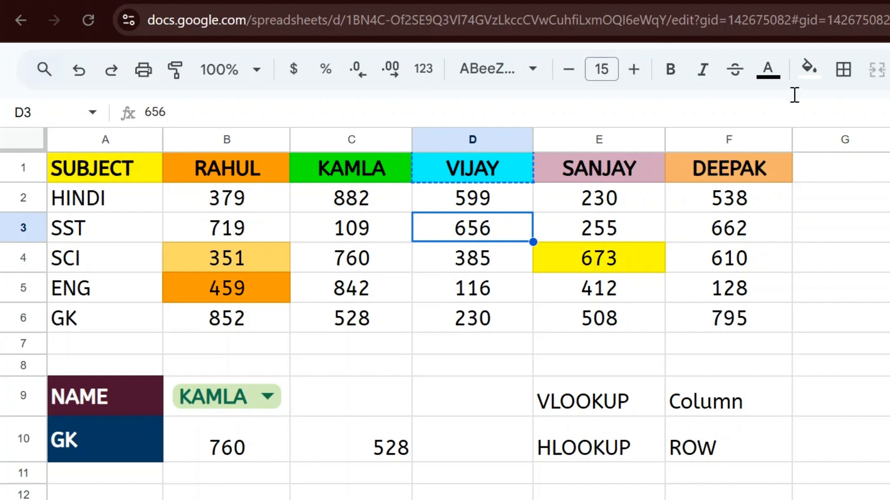
pyautogui.click(809, 68)
pyautogui.click(881, 231)
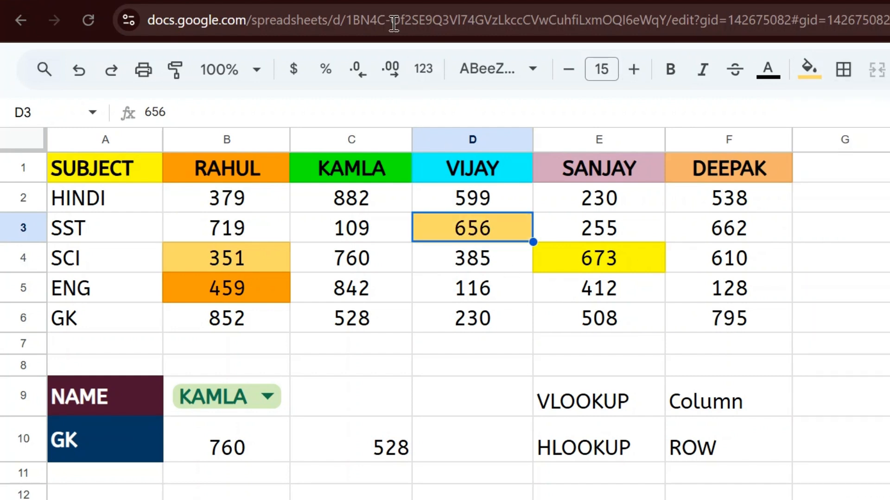
pyautogui.click(367, 1)
pyautogui.click(225, 262)
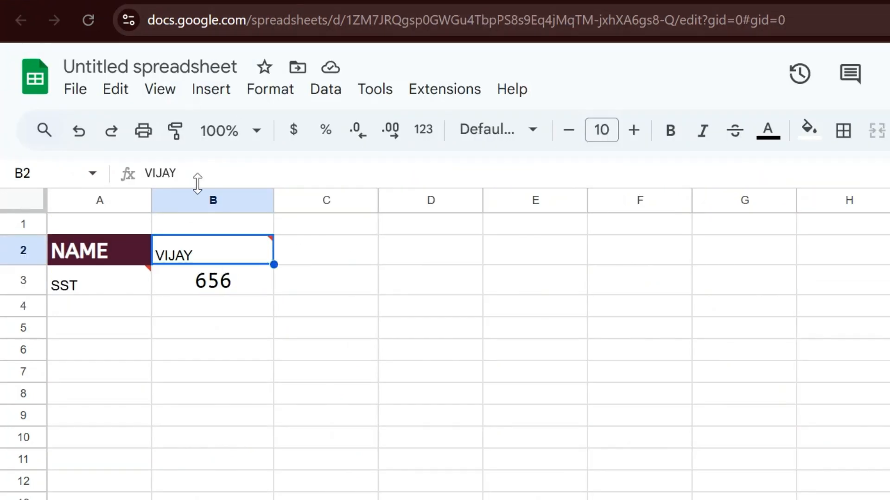
# Enter GJ as the subject in A3 and compare B3 against the source sheet
pyautogui.click(94, 287)
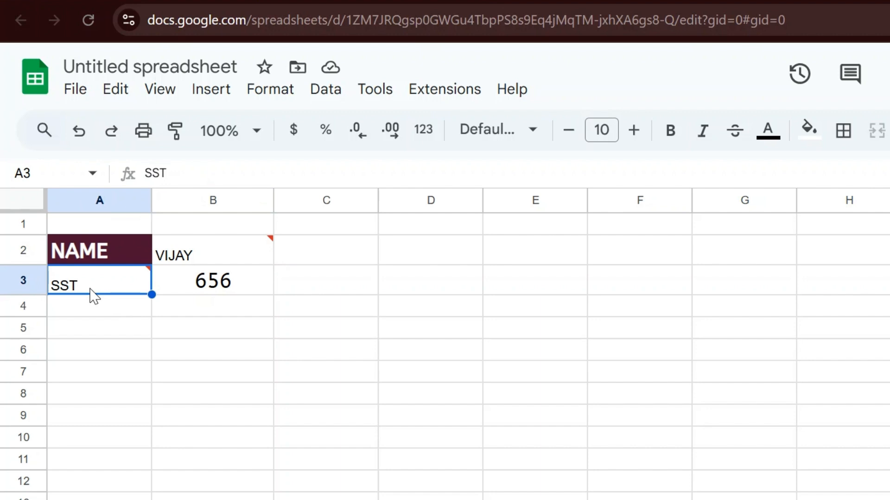
pyautogui.write('GJ')
pyautogui.press('Return')
pyautogui.press('Up')
pyautogui.press('Right')
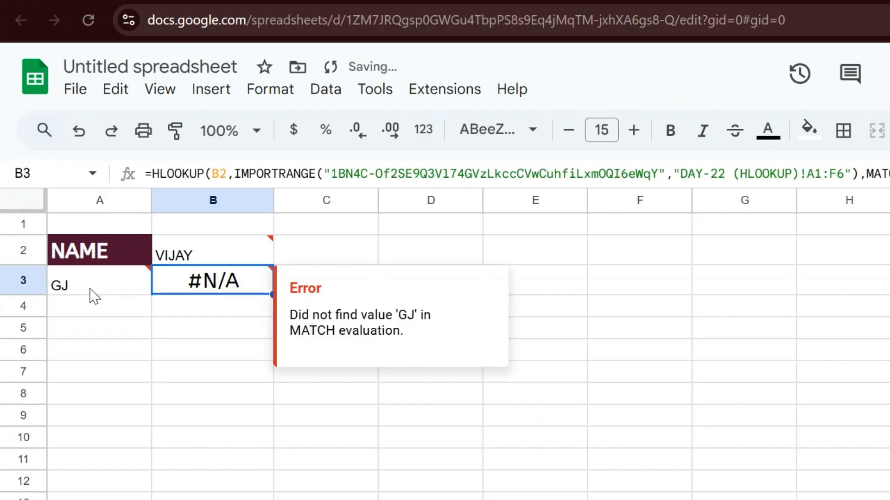
pyautogui.hotkey('ctrl', 'Tab')
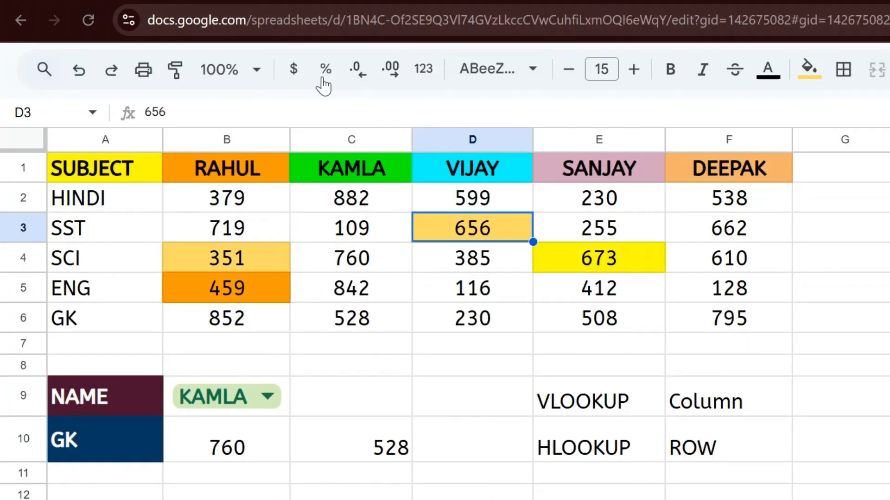
pyautogui.hotkey('ctrl', 'shift', 'Tab')
# Correct A3 to GK and confirm B3's 230 matches VIJAY's GK mark in D6
pyautogui.click(102, 280)
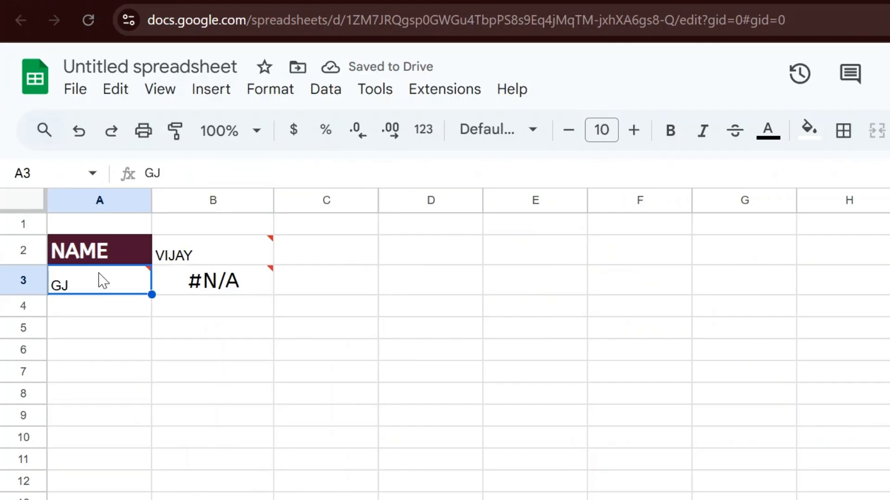
pyautogui.doubleClick(100, 274)
pyautogui.press('Return')
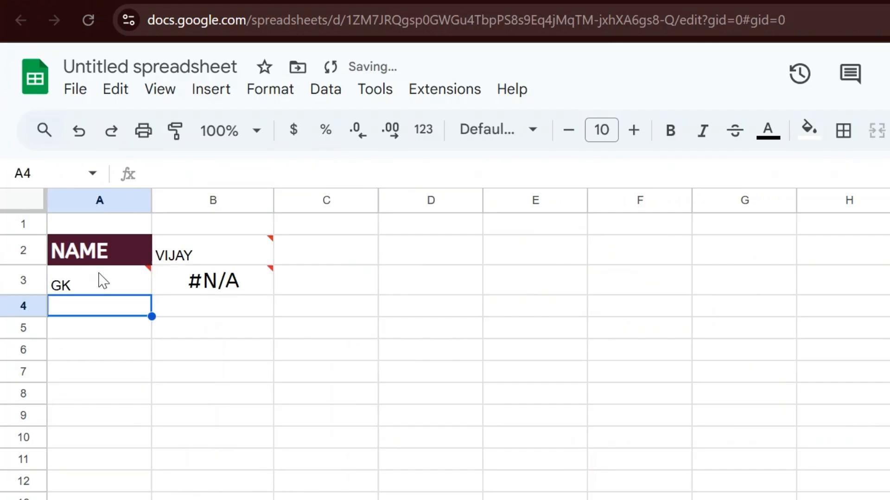
pyautogui.hotkey('ctrl', 'Tab')
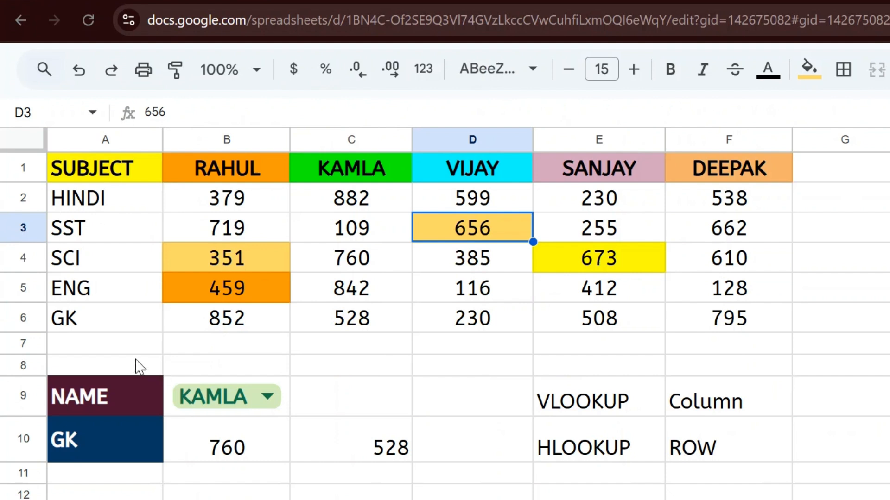
pyautogui.click(94, 333)
pyautogui.click(471, 330)
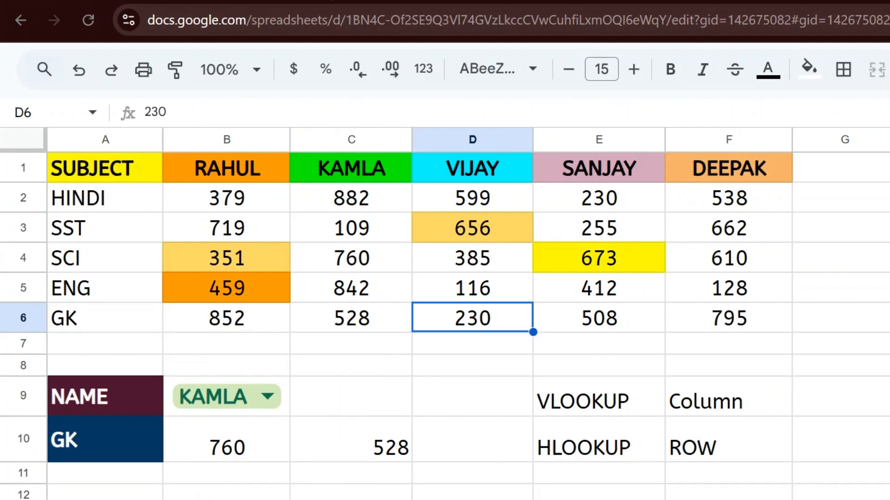
pyautogui.hotkey('ctrl', 'shift', 'Tab')
pyautogui.click(230, 271)
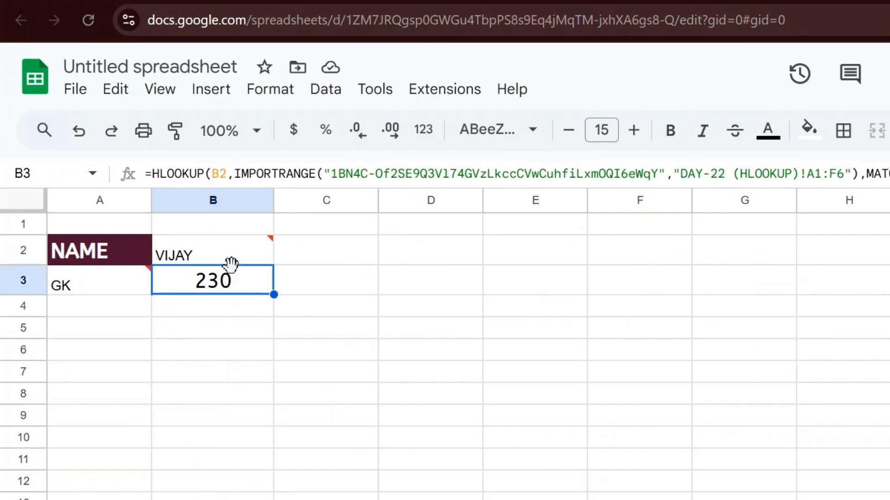
pyautogui.click(230, 262)
pyautogui.click(231, 268)
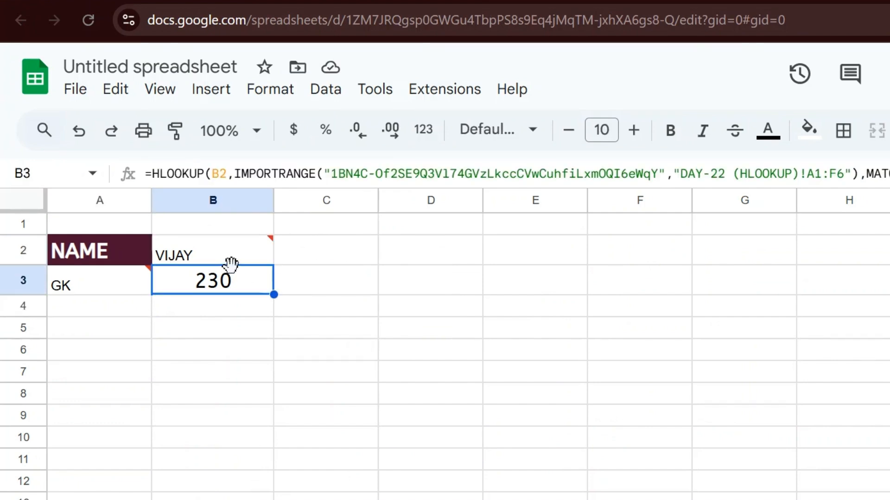
pyautogui.doubleClick(230, 267)
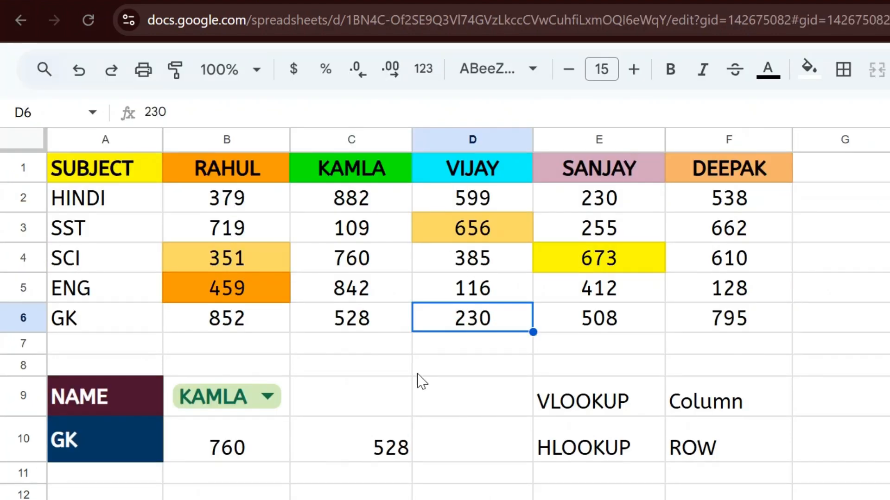
pyautogui.click(242, 444)
pyautogui.doubleClick(242, 443)
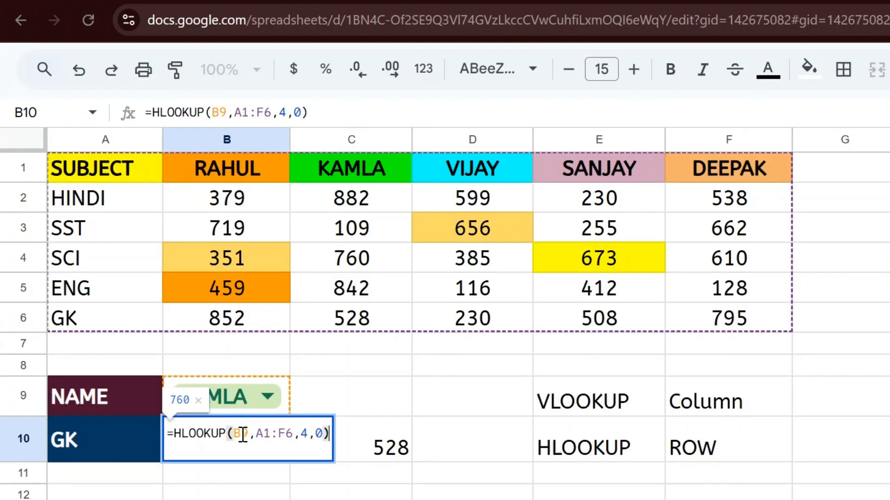
pyautogui.press('Escape')
pyautogui.press('Right')
pyautogui.press('F2')
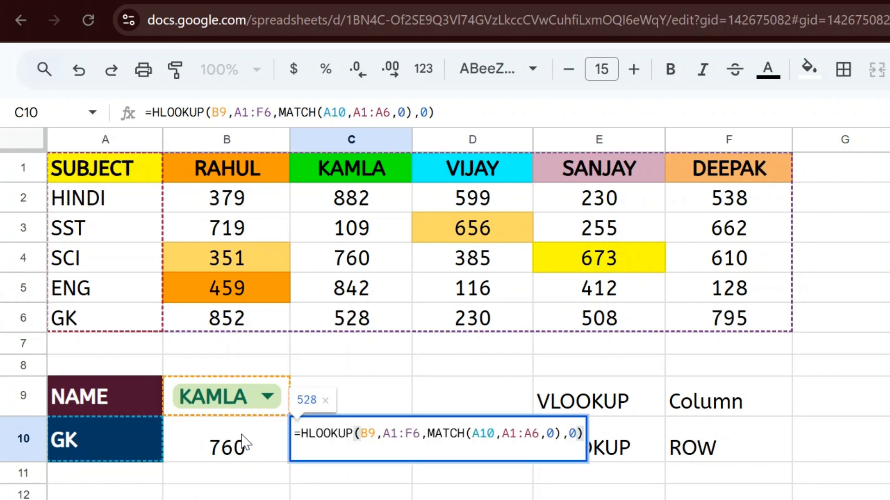
pyautogui.press('Escape')
pyautogui.press('F2')
pyautogui.click(15, 220)
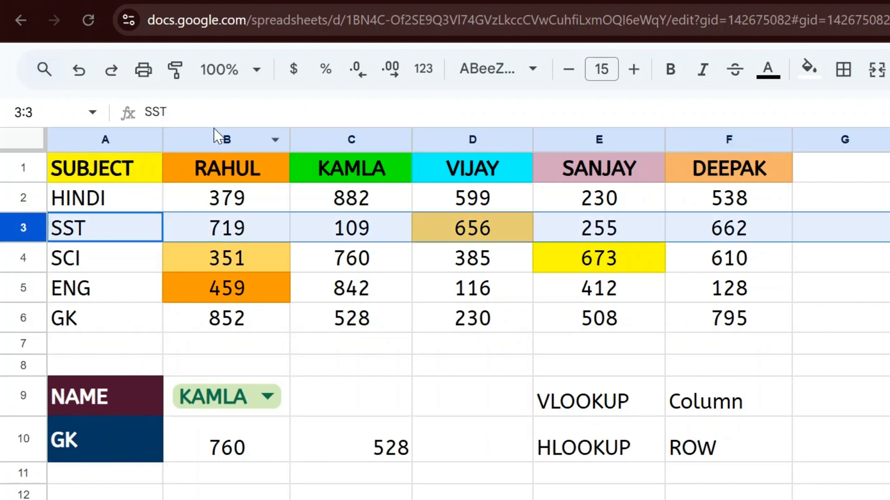
pyautogui.click(324, 137)
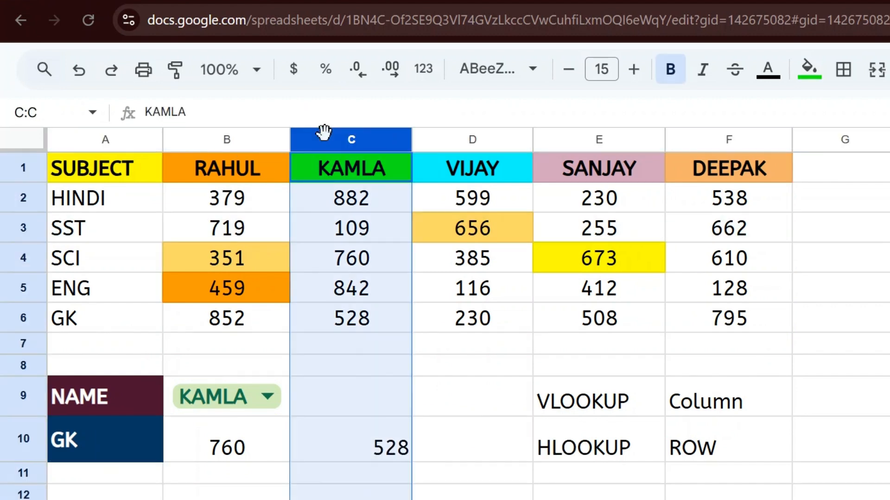
pyautogui.click(17, 198)
pyautogui.click(23, 232)
pyautogui.click(26, 259)
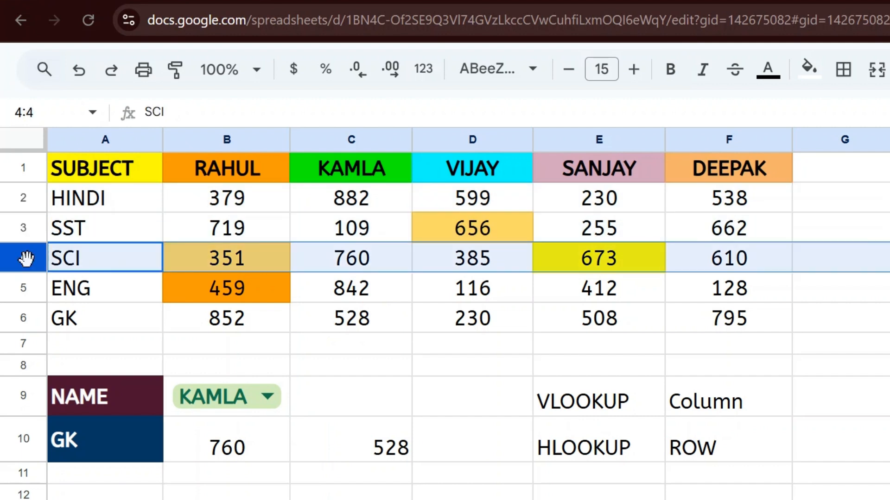
pyautogui.click(23, 289)
pyautogui.click(34, 327)
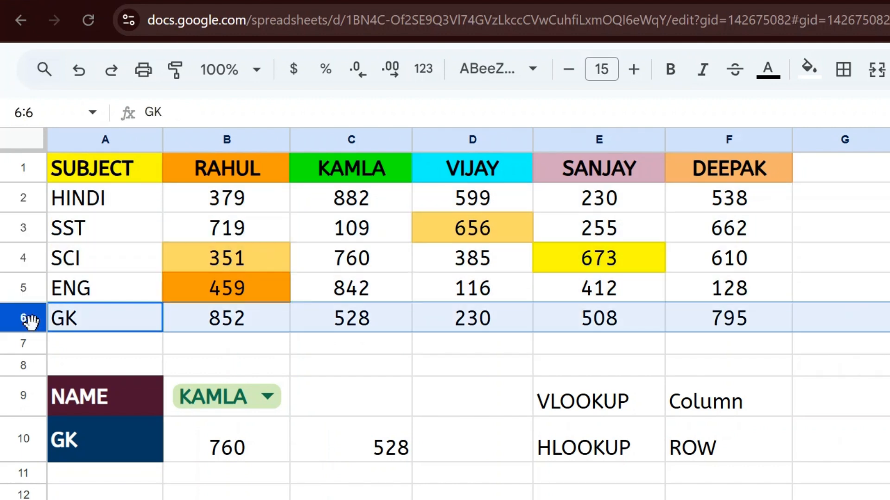
pyautogui.click(352, 445)
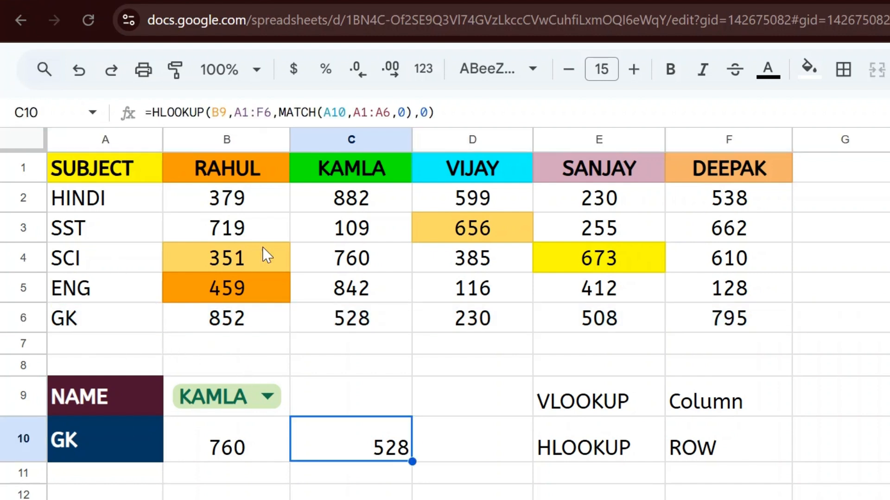
pyautogui.click(335, 290)
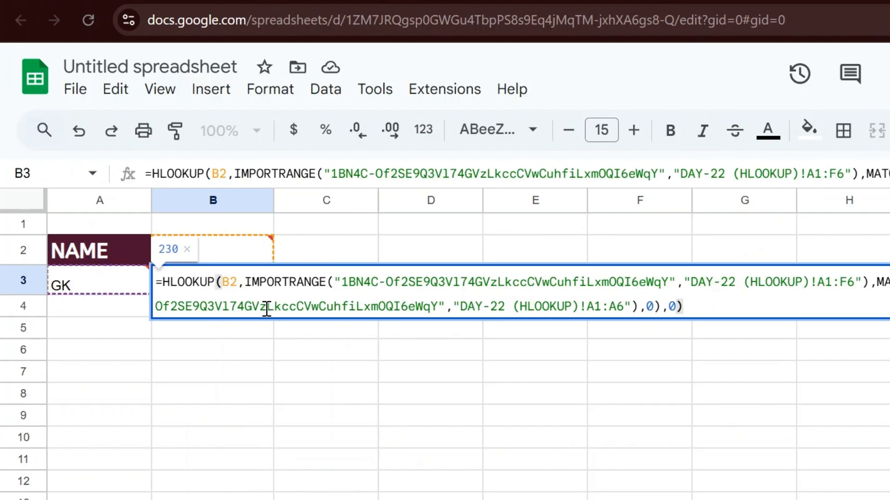
pyautogui.press('Escape')
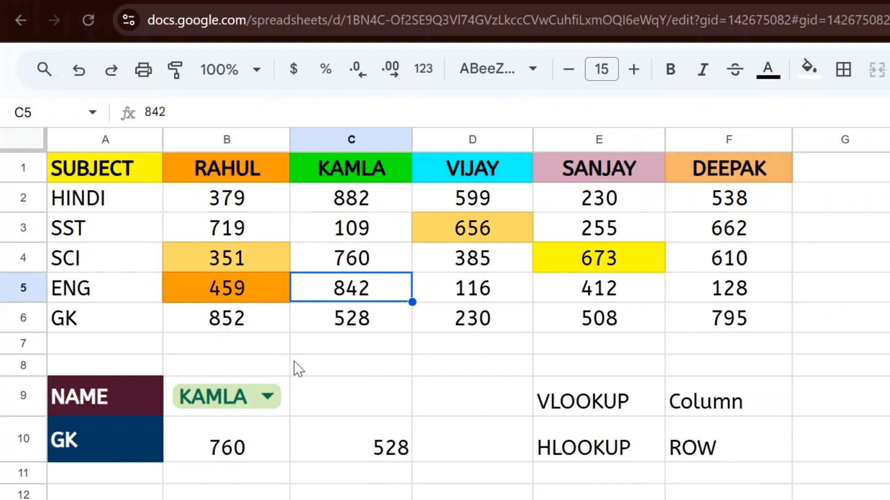
pyautogui.click(453, 292)
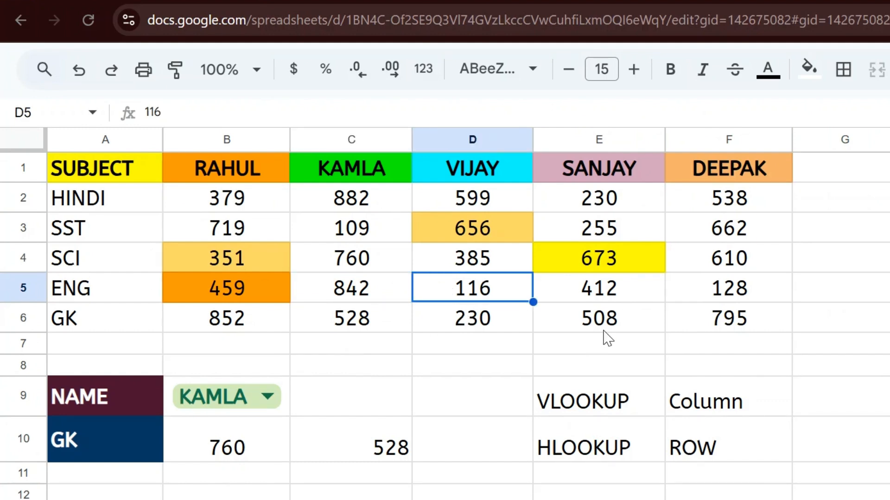